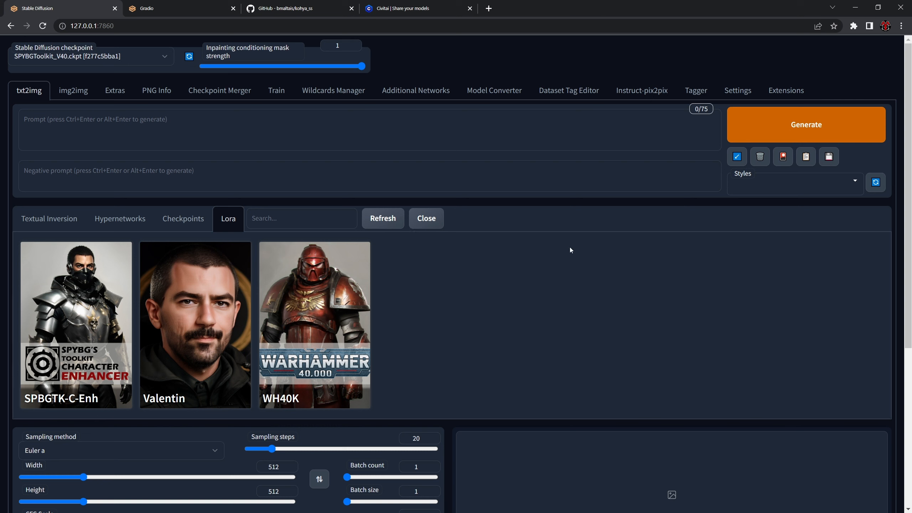
Step: Add the WH40K LoRA at weight 1 to the empty prompt
click(302, 302)
drag(124, 121, 20, 120)
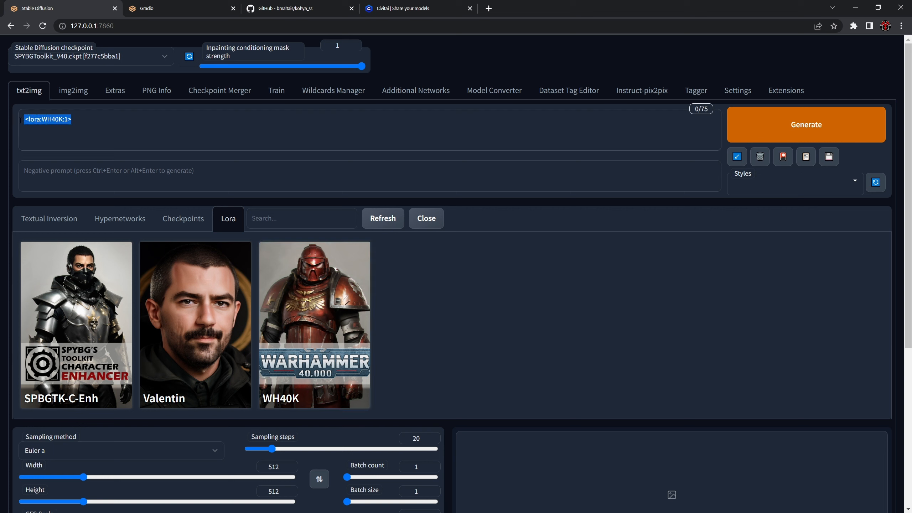
click(124, 127)
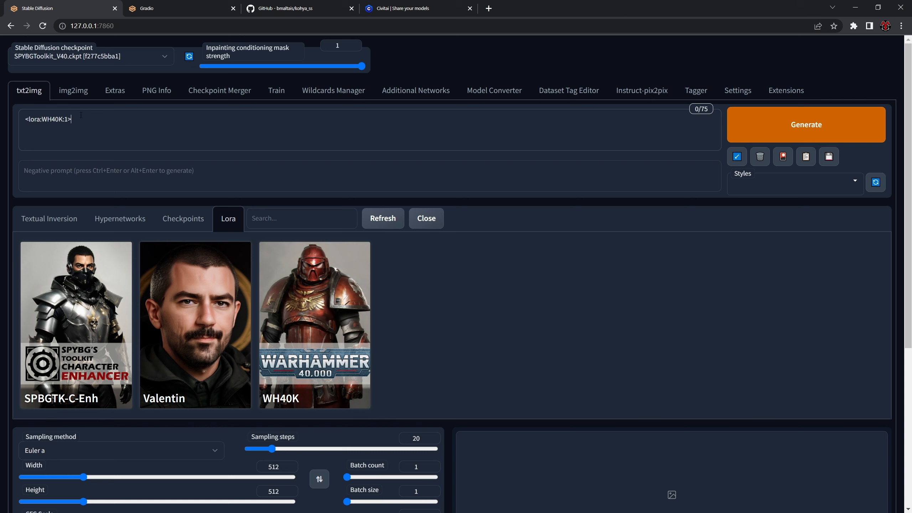
drag(103, 121, 21, 120)
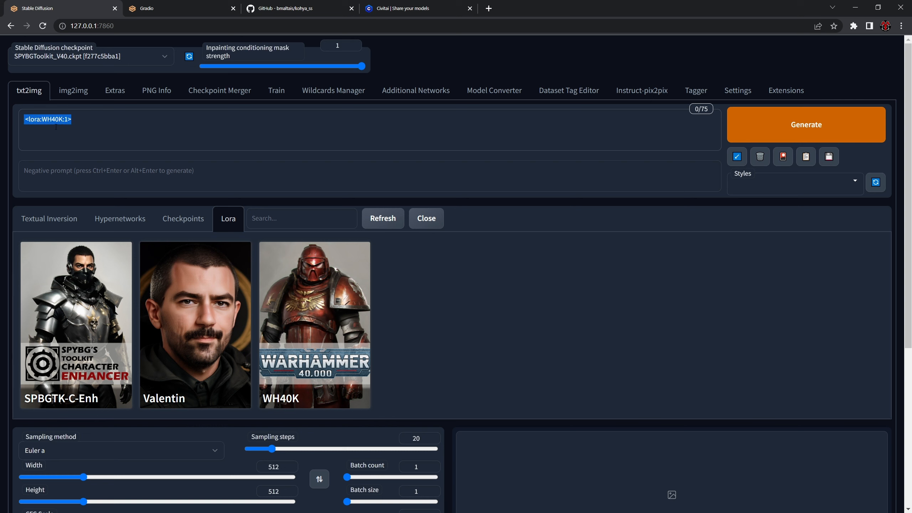
click(231, 133)
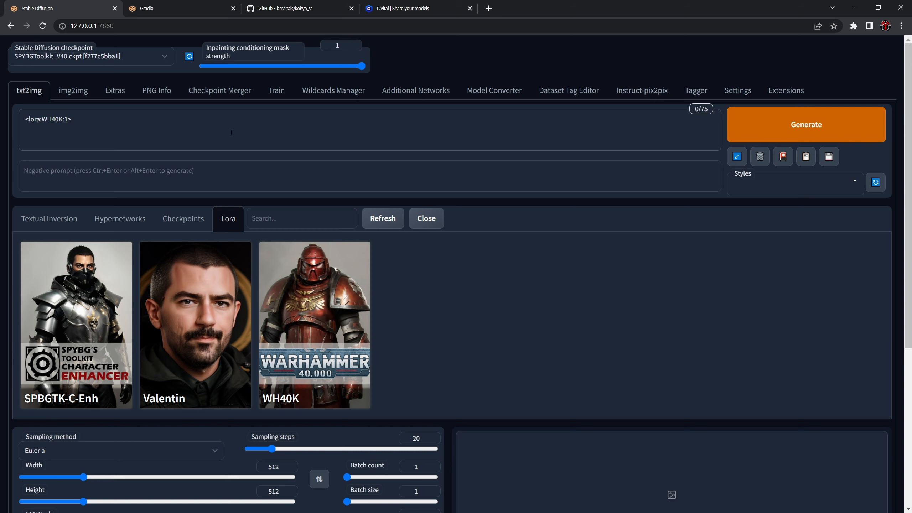
Step: Lower the CFG scale to 3 and replace the prompt's LoRA tag with the one for the bearded man's portrait
scroll(231, 132, down, 4)
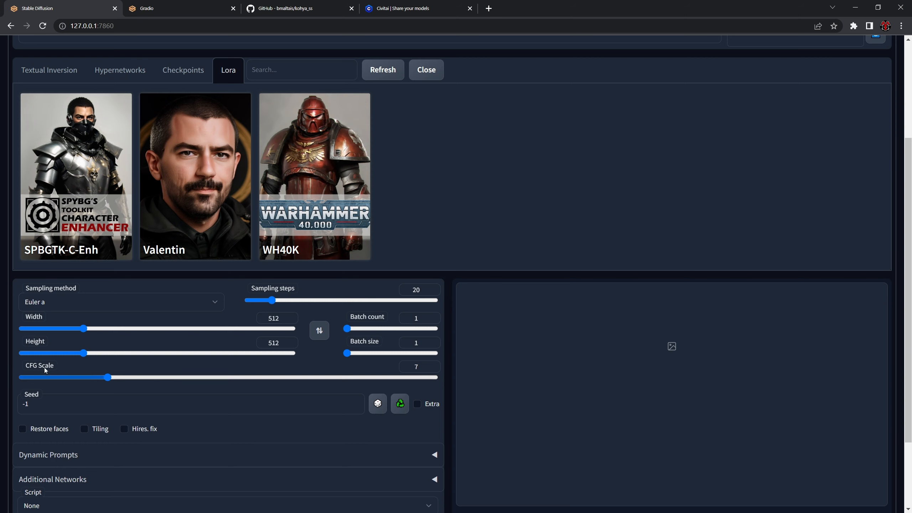
drag(101, 378, 51, 379)
scroll(156, 156, up, 4)
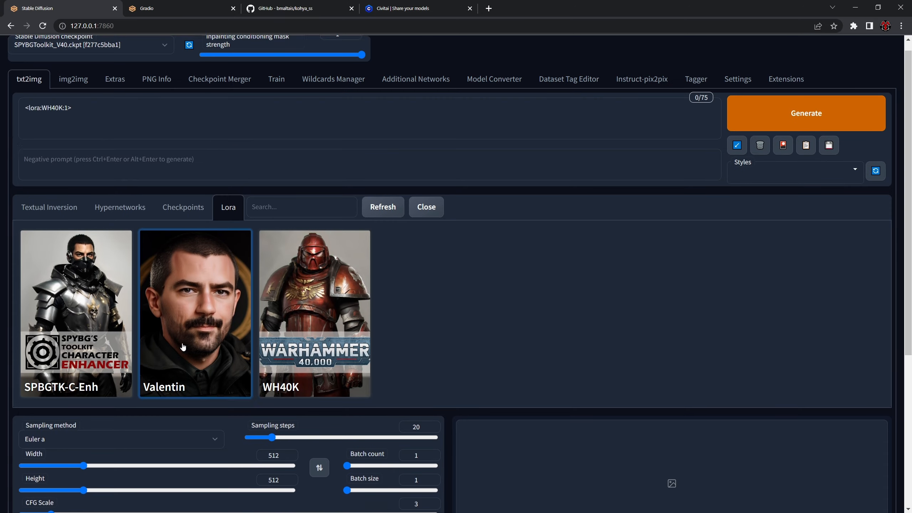
drag(115, 124, 1, 117)
key(BackSpace)
click(175, 297)
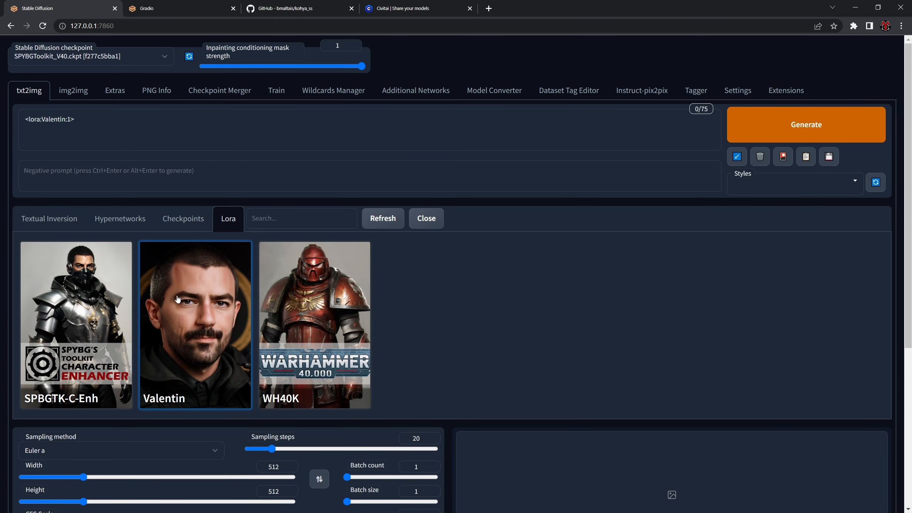
Step: Set the image width and height to 768 each
scroll(516, 285, down, 3)
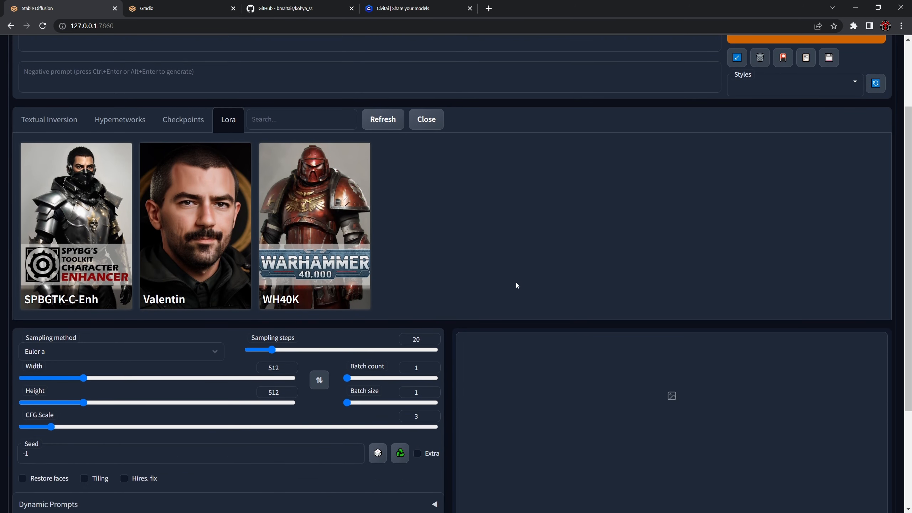
double_click(272, 367)
text(768)
key(Tab)
key(Tab)
text(768)
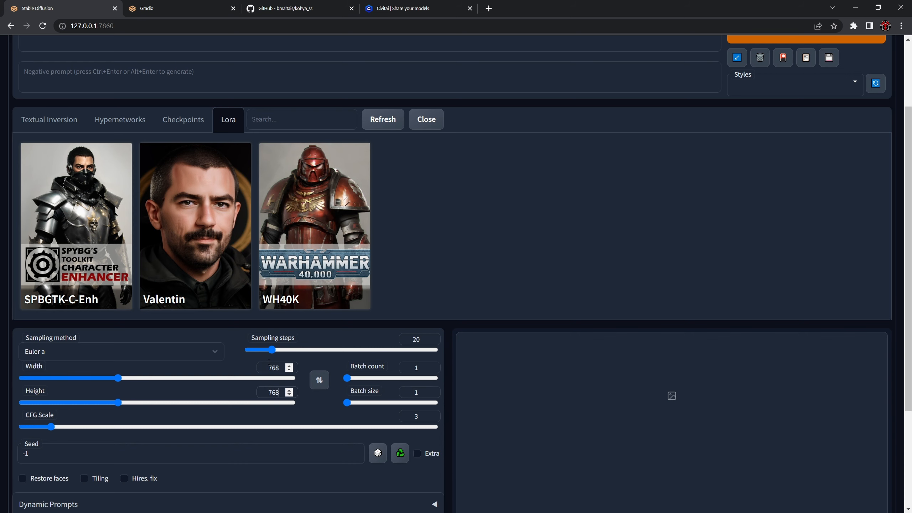
Step: Set the CFG scale to 9 and generate the portrait image
scroll(670, 272, down, 2)
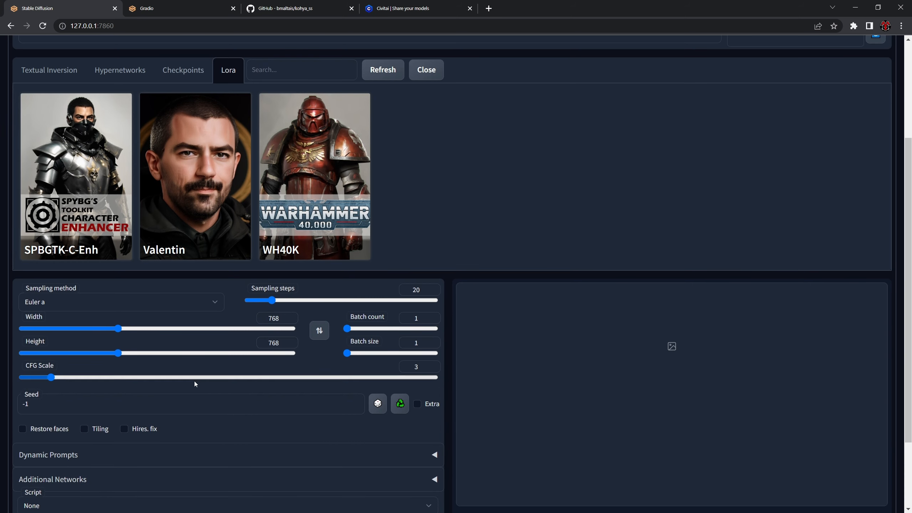
click(200, 378)
drag(162, 380, 136, 380)
scroll(521, 280, up, 4)
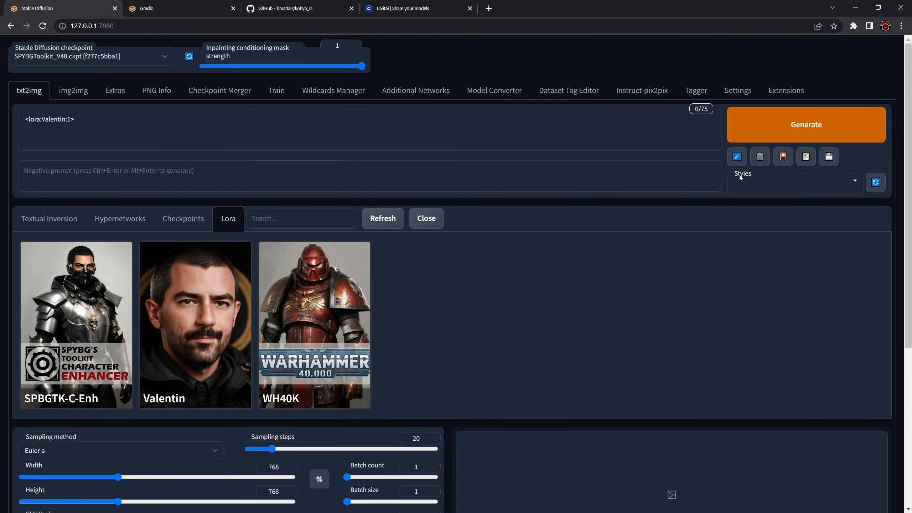
click(793, 121)
scroll(596, 325, down, 1)
scroll(596, 325, down, 2)
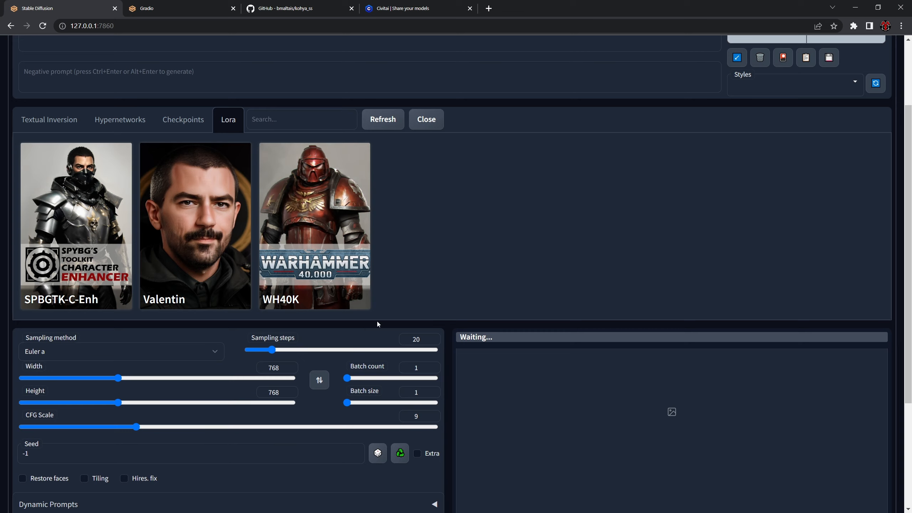
scroll(563, 348, down, 4)
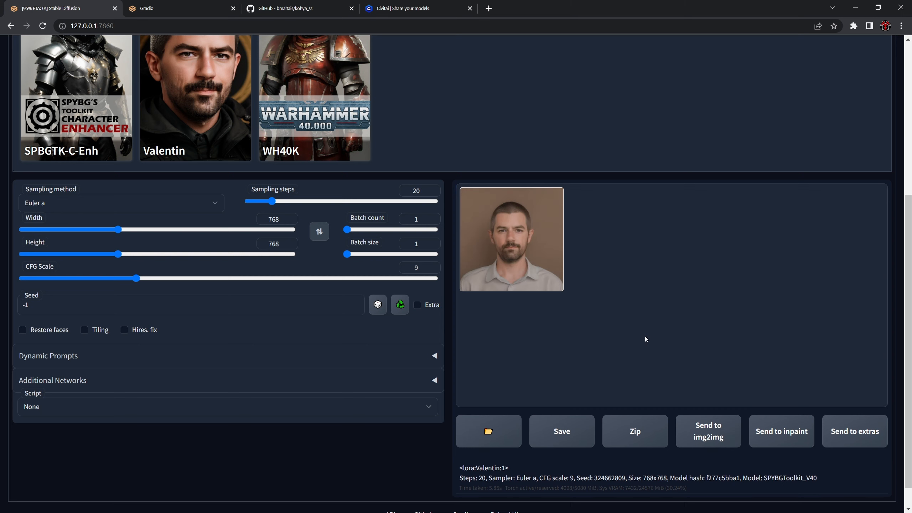
Step: Reuse the last image's seed and regenerate the portrait with a CFG scale of 3
click(397, 306)
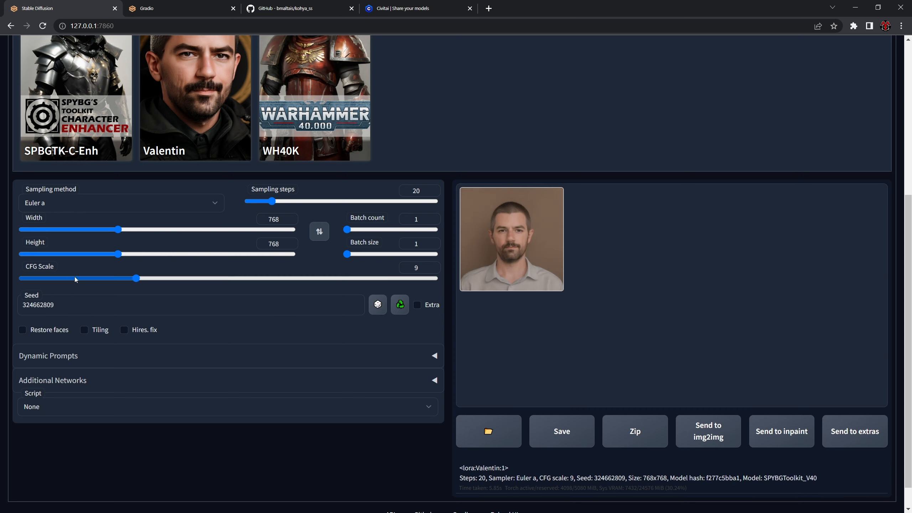
drag(136, 278, 52, 279)
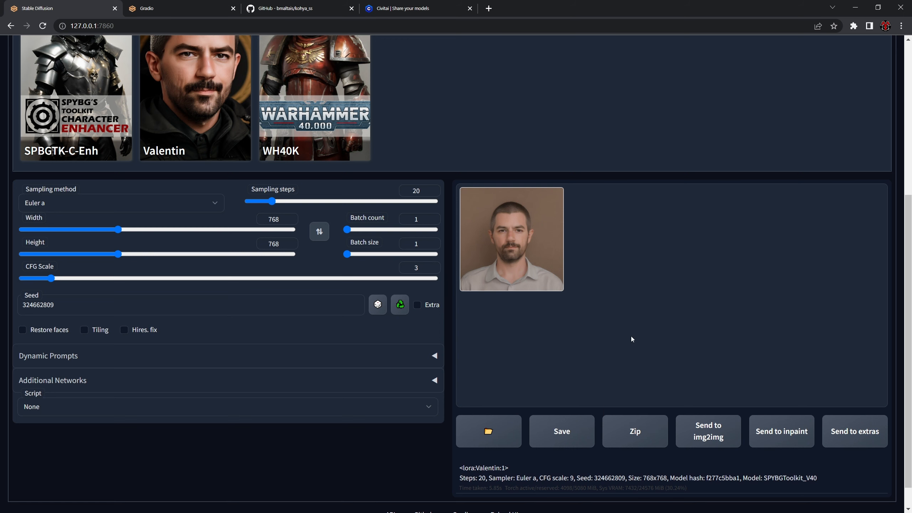
scroll(631, 338, up, 5)
click(814, 82)
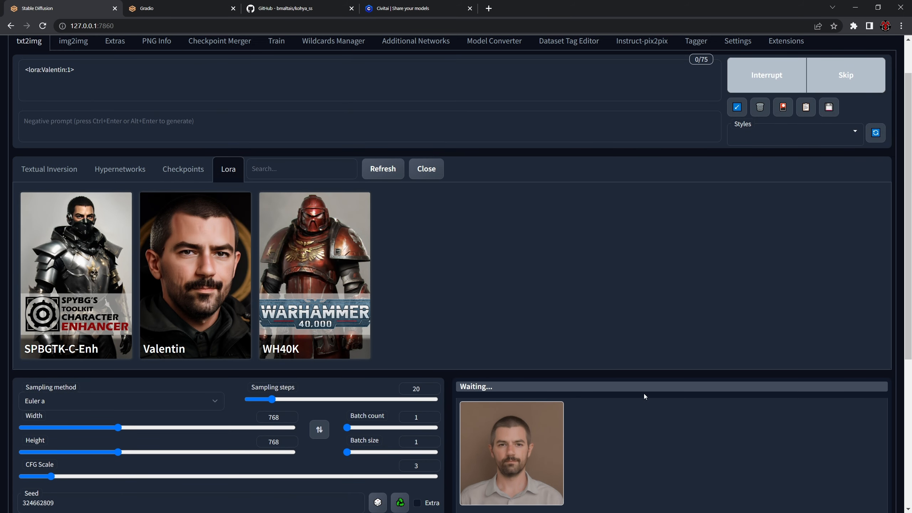
scroll(646, 393, down, 2)
scroll(654, 390, down, 1)
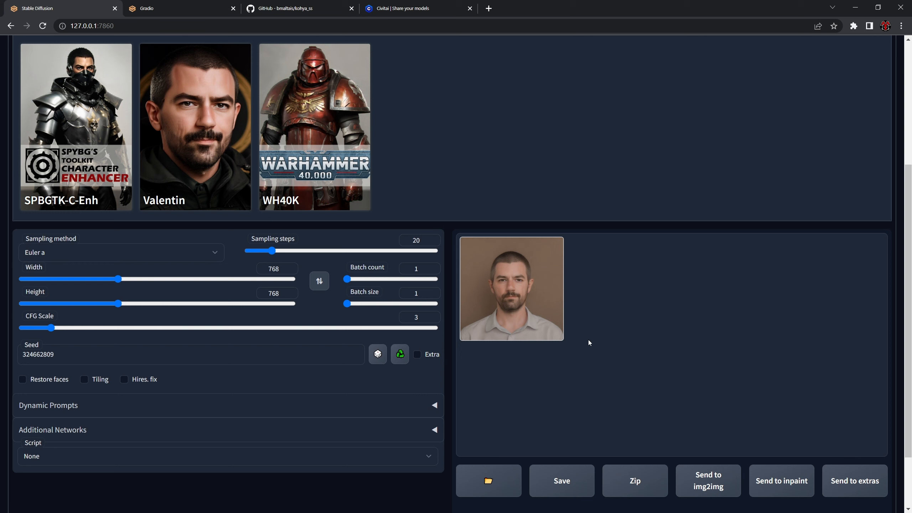
Step: Reset the seed to random (-1)
scroll(588, 340, up, 1)
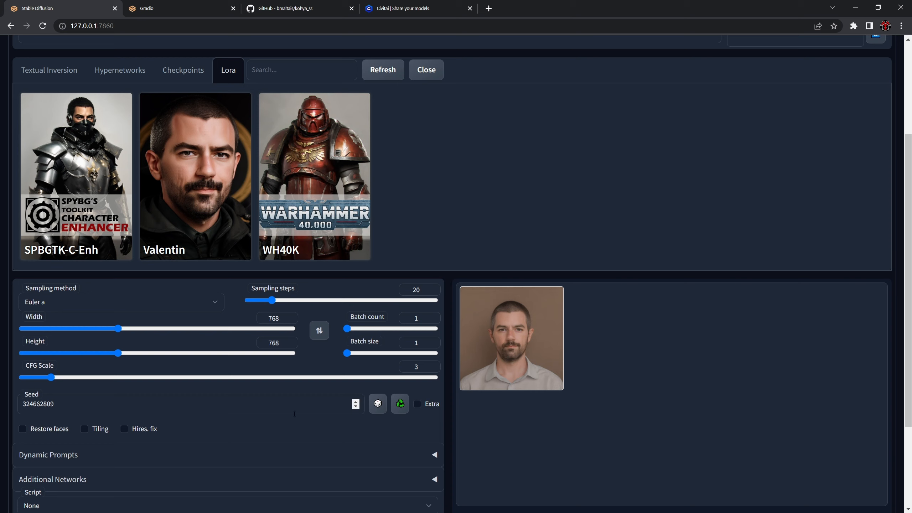
click(378, 404)
scroll(330, 375, up, 4)
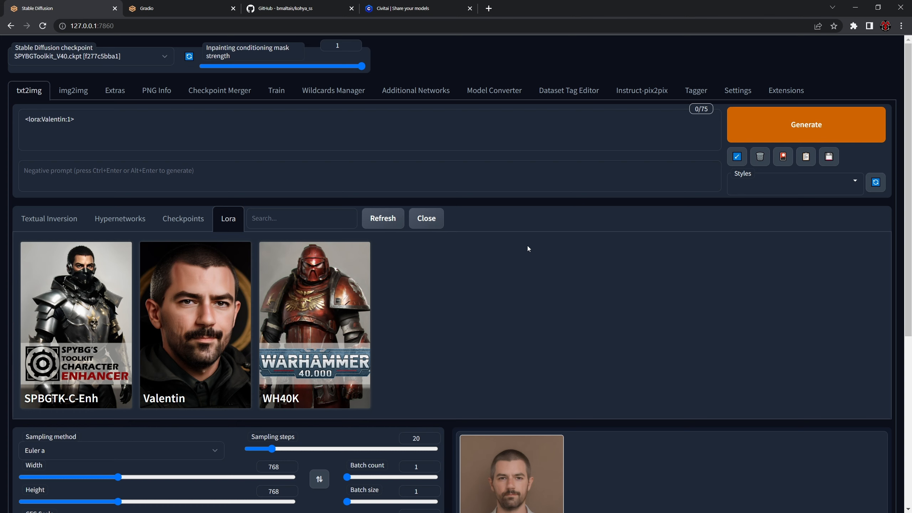
Step: In the user interface settings, disable sending the size with a prompt or image to another interface, and return to txt2img
click(743, 94)
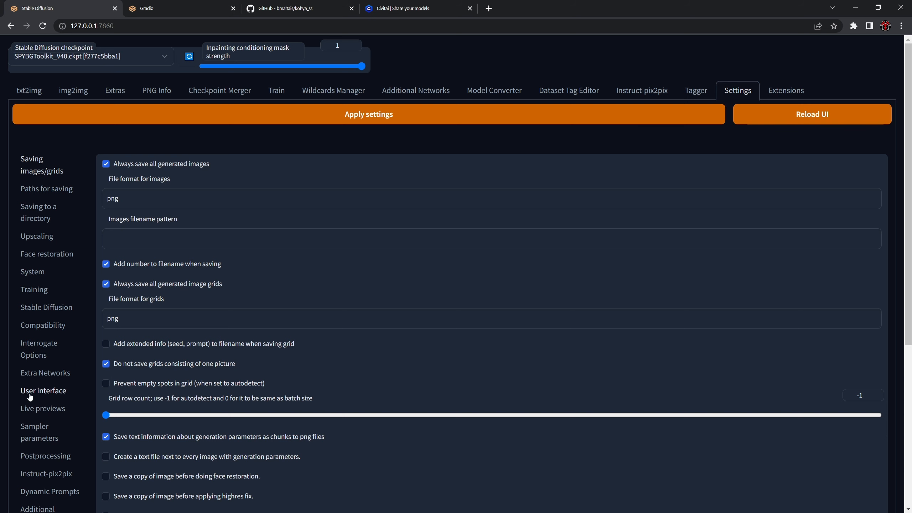
click(54, 395)
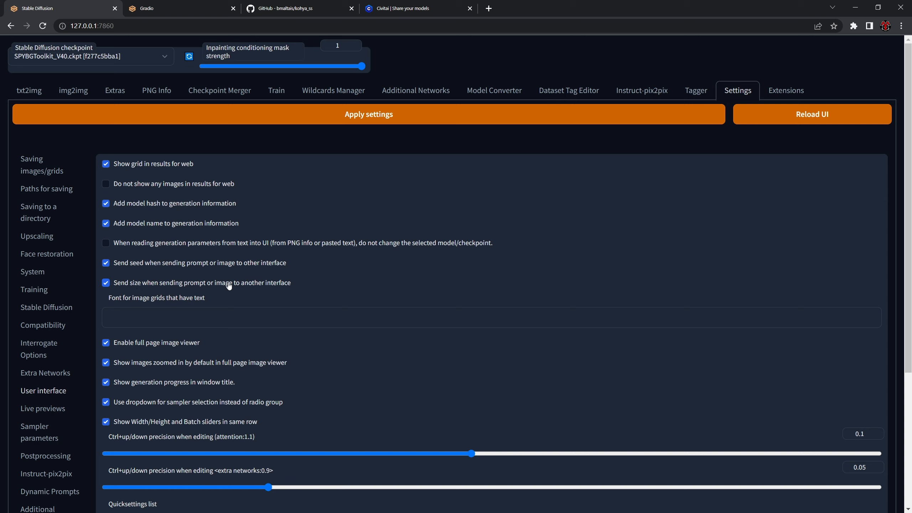
click(262, 284)
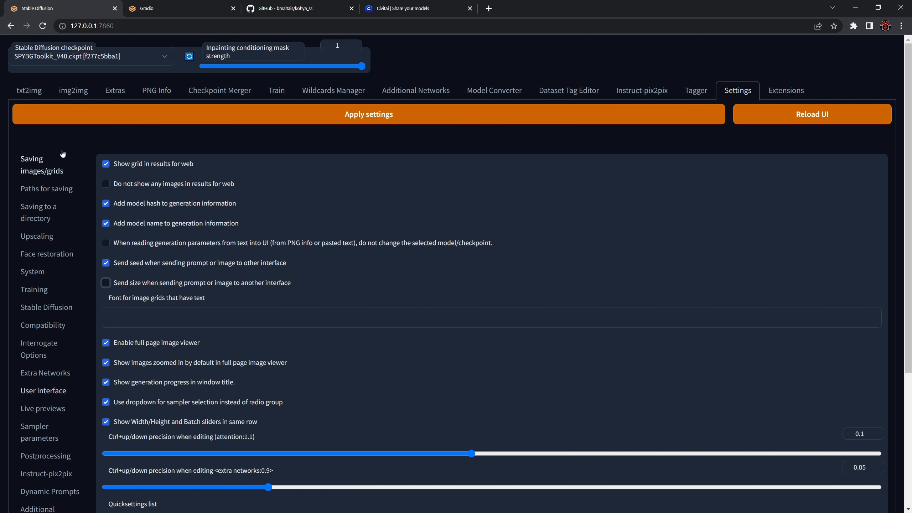
click(29, 89)
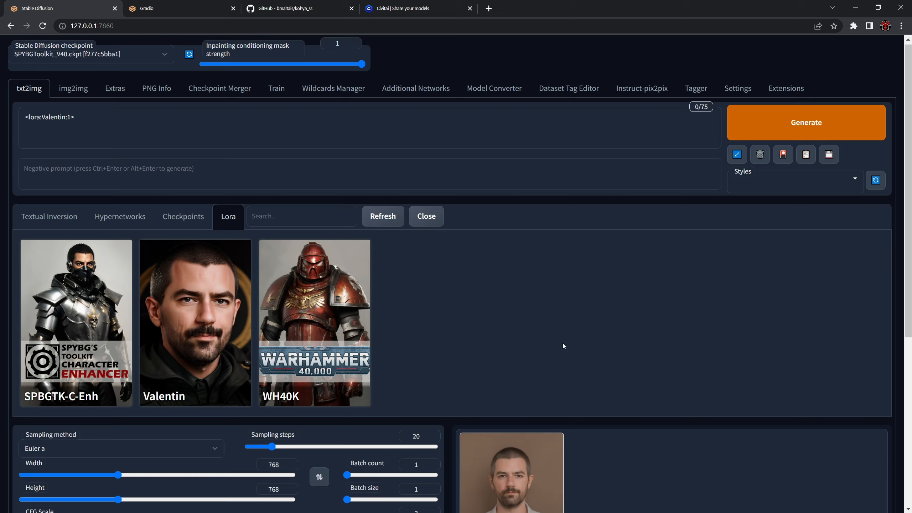
Step: Replace the prompt with "a photo of a male warrior with a red armored costume," followed by the WH40K LoRA, and close the LoRA gallery
scroll(562, 346, down, 2)
scroll(386, 343, up, 1)
scroll(482, 332, up, 1)
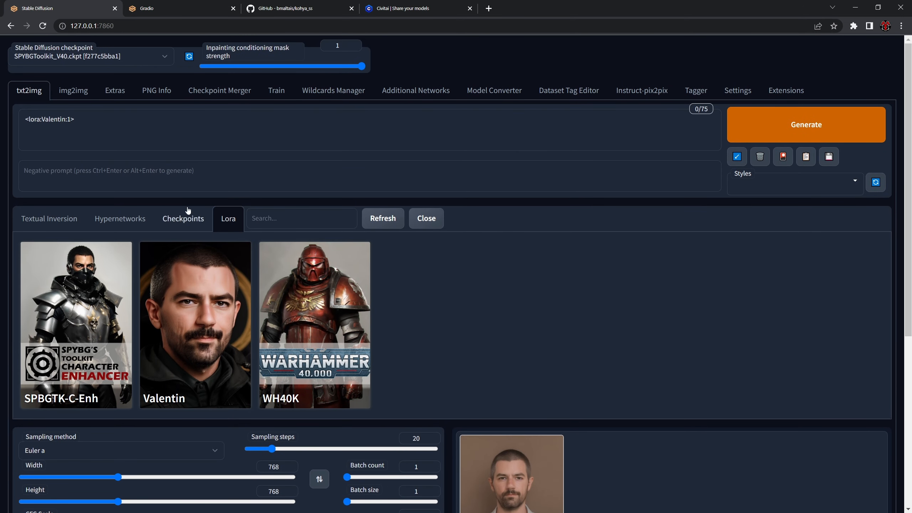
click(176, 128)
key(ctrl+a)
key(BackSpace)
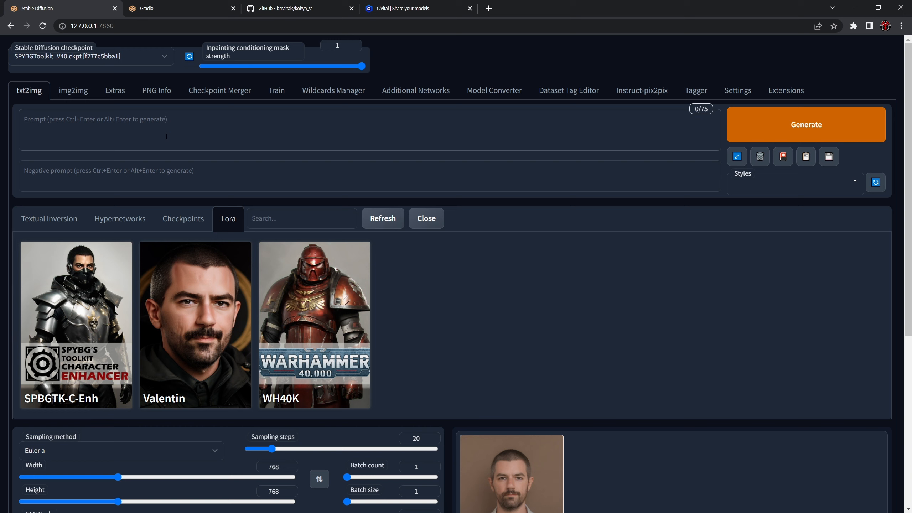
text(a photo of a m)
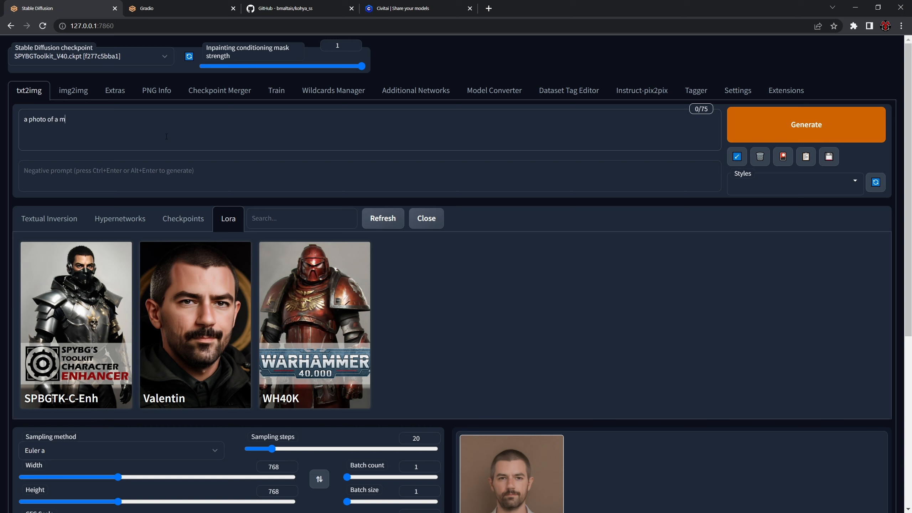
text(ale warrior with a red armored cos)
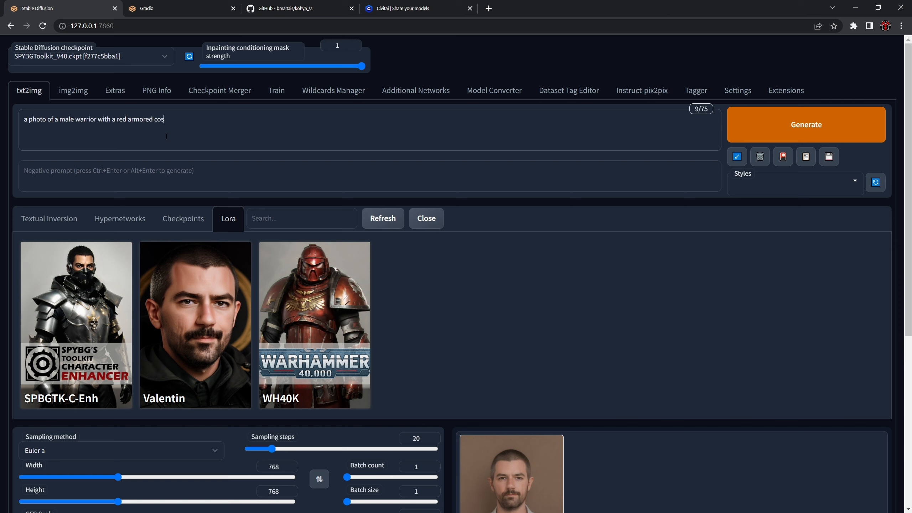
text(tume,)
click(327, 307)
click(426, 219)
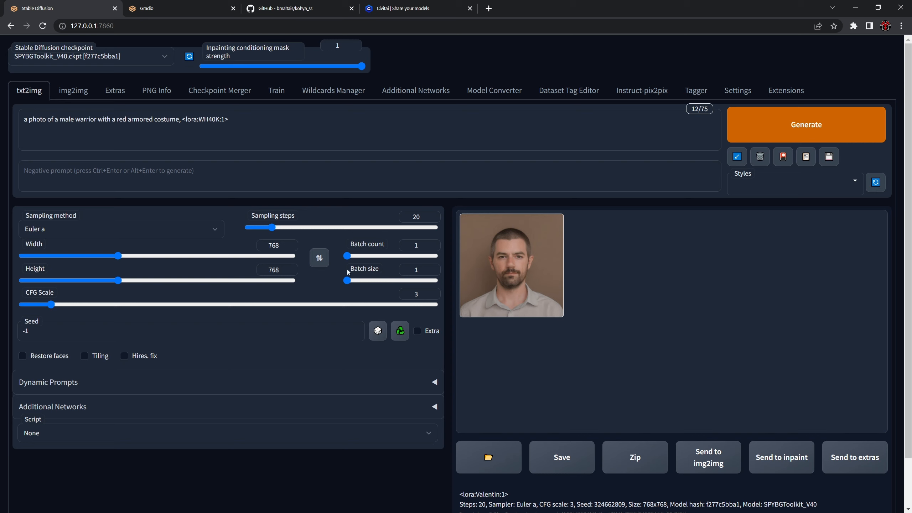
Step: Generate the warrior with 30 sampling steps and the DPM++ 2M Karras sampler, and enlarge the resulting image
double_click(421, 217)
text(30)
click(93, 232)
click(73, 383)
click(806, 138)
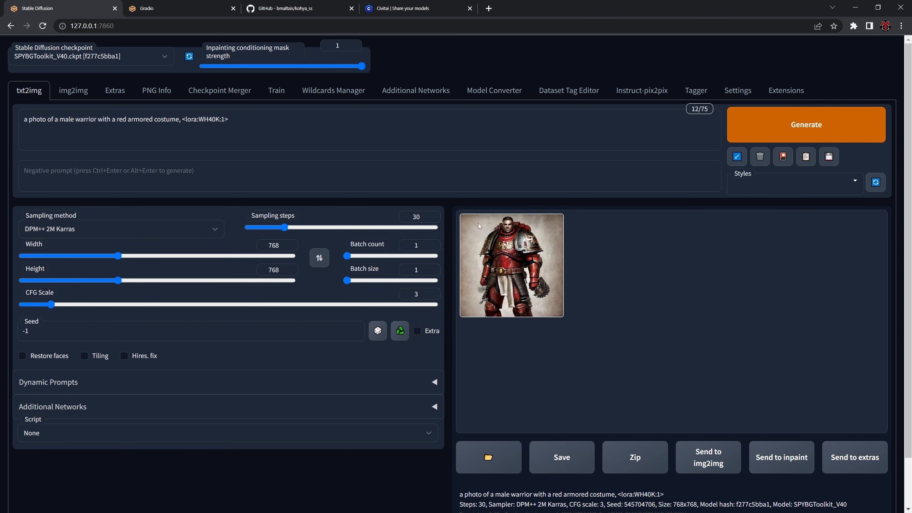
click(480, 227)
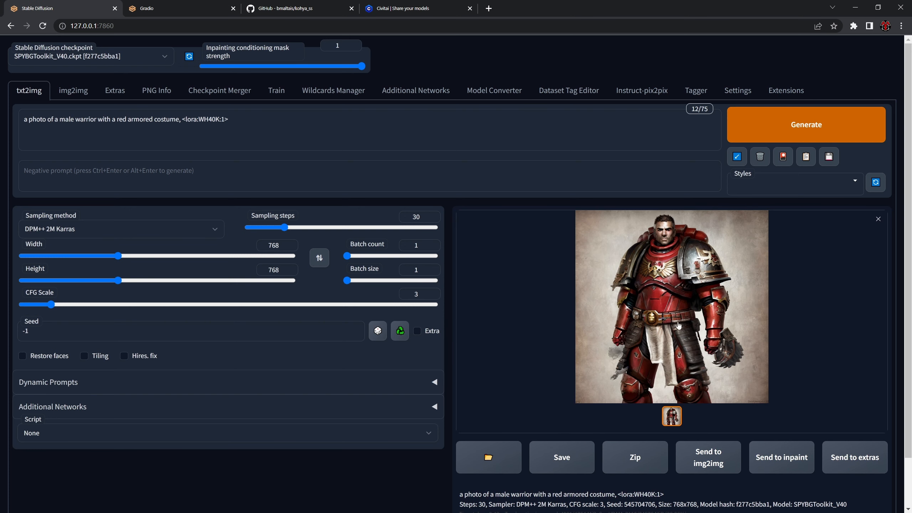
Step: Generate another version of the warrior and send it to img2img
click(805, 123)
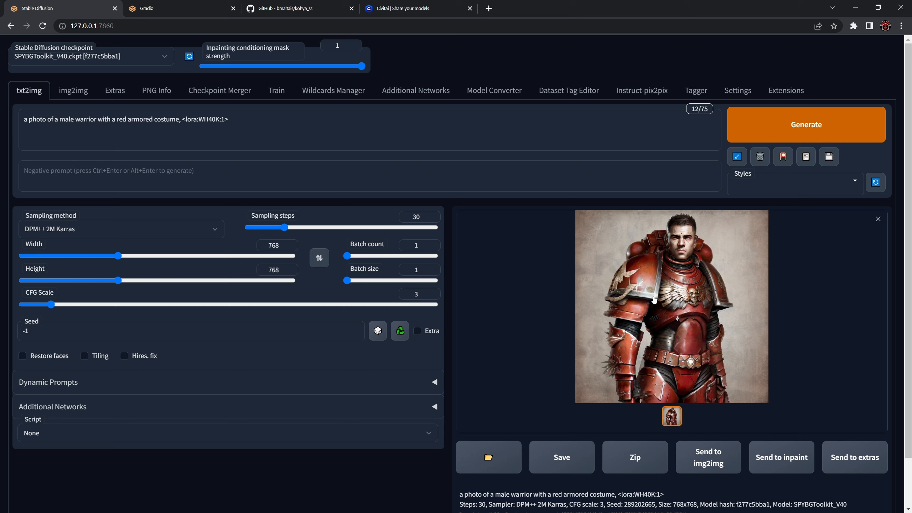
click(713, 462)
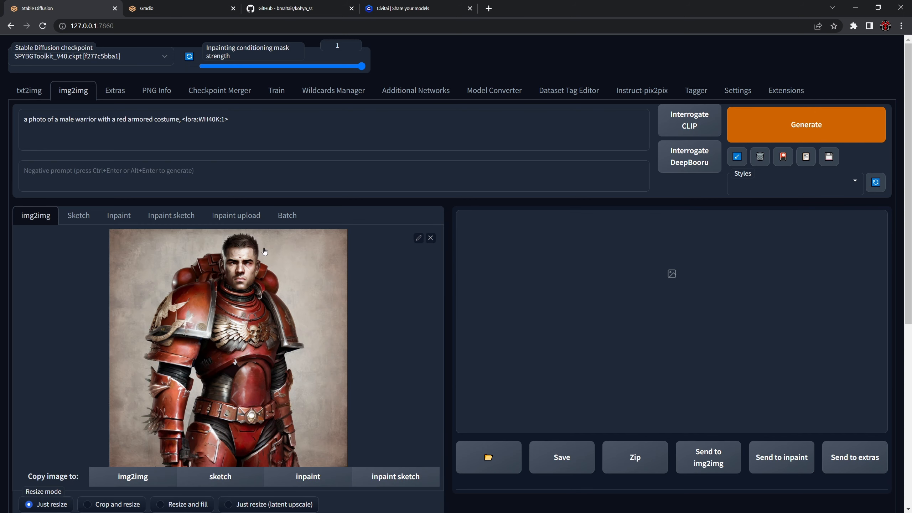
Step: Generate an img2img variation of the red-armored warrior with the transferred prompt
scroll(265, 251, down, 1)
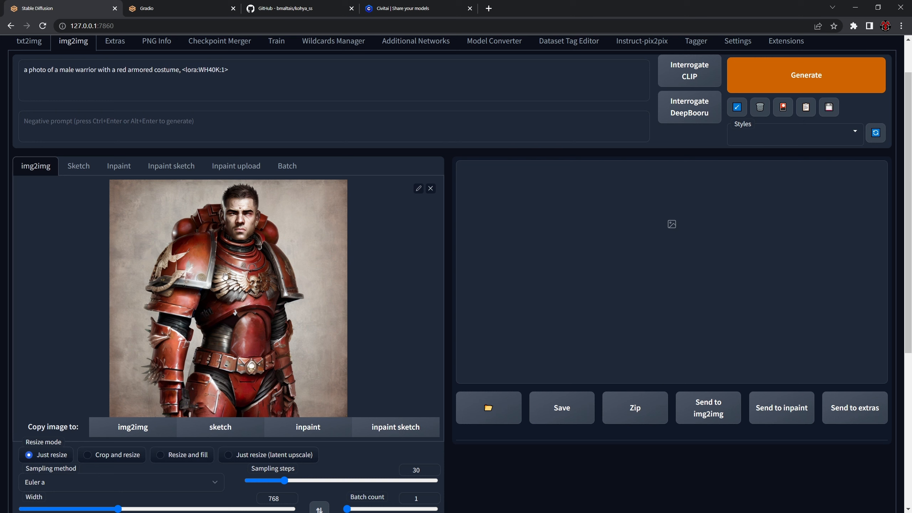
click(806, 79)
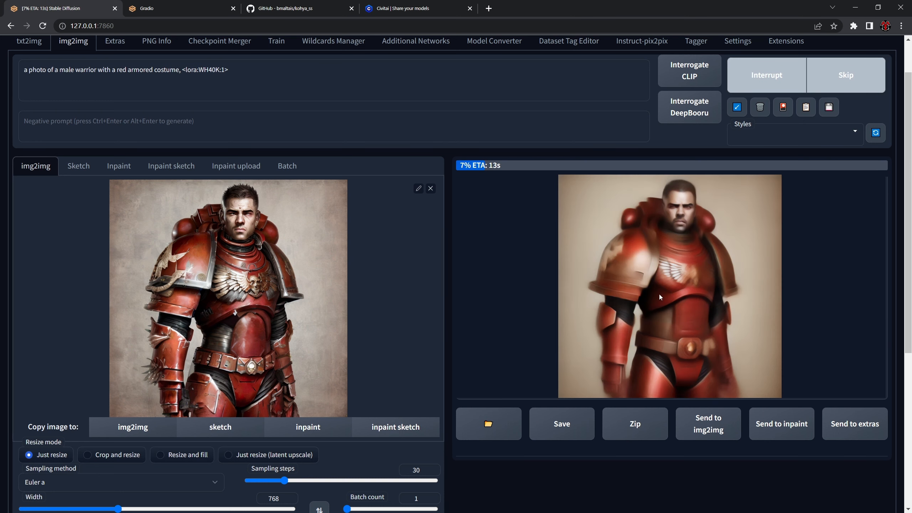
scroll(670, 290, down, 1)
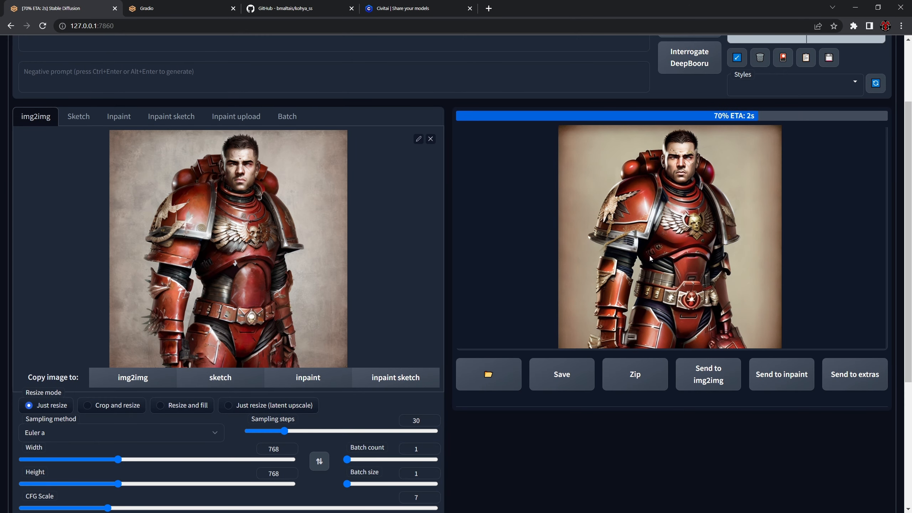
Step: Enlarge the finished img2img variation of the warrior for inspection and close the preview
scroll(246, 386, down, 2)
scroll(293, 320, up, 2)
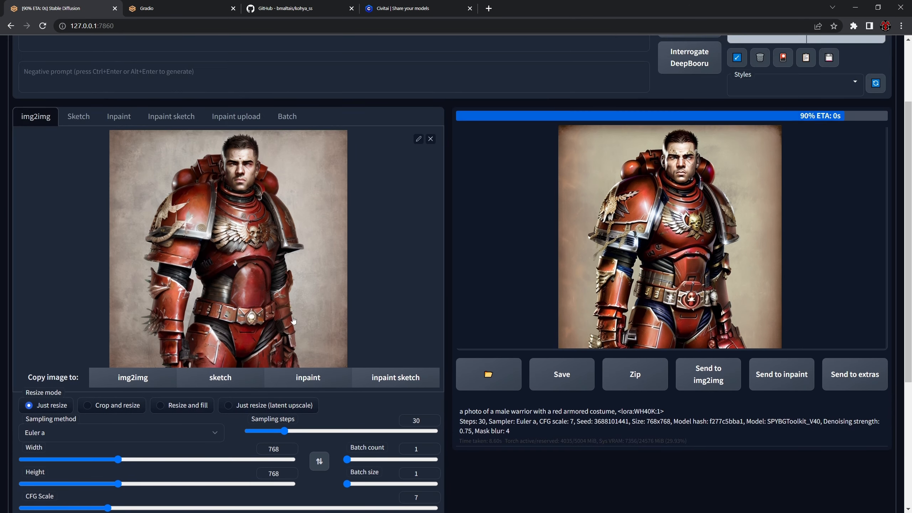
scroll(524, 258, up, 2)
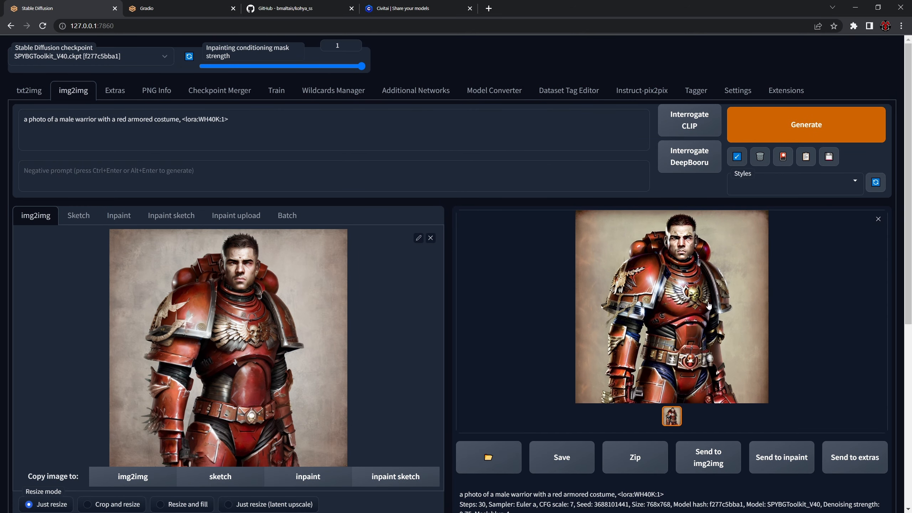
click(667, 299)
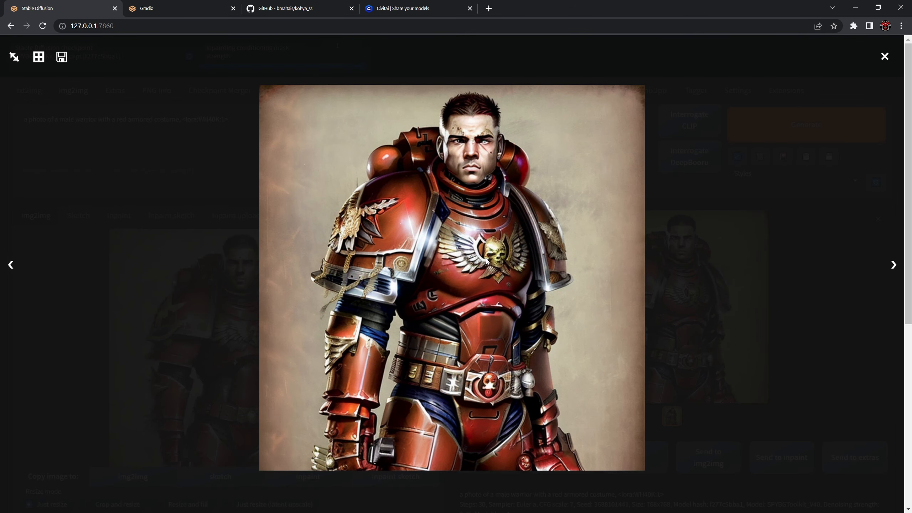
click(457, 294)
Step: Generate another img2img variation of the warrior with the current settings
scroll(385, 330, down, 4)
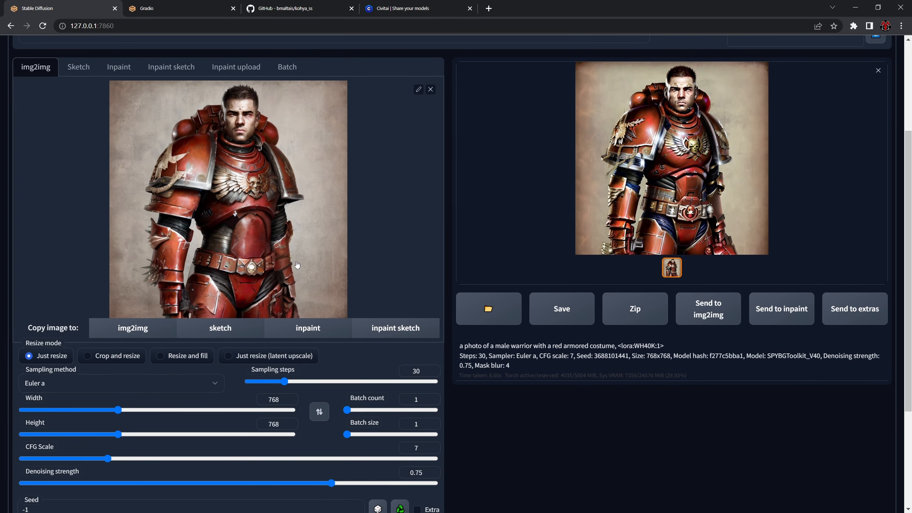
scroll(307, 279, up, 1)
scroll(309, 284, down, 4)
scroll(304, 331, up, 7)
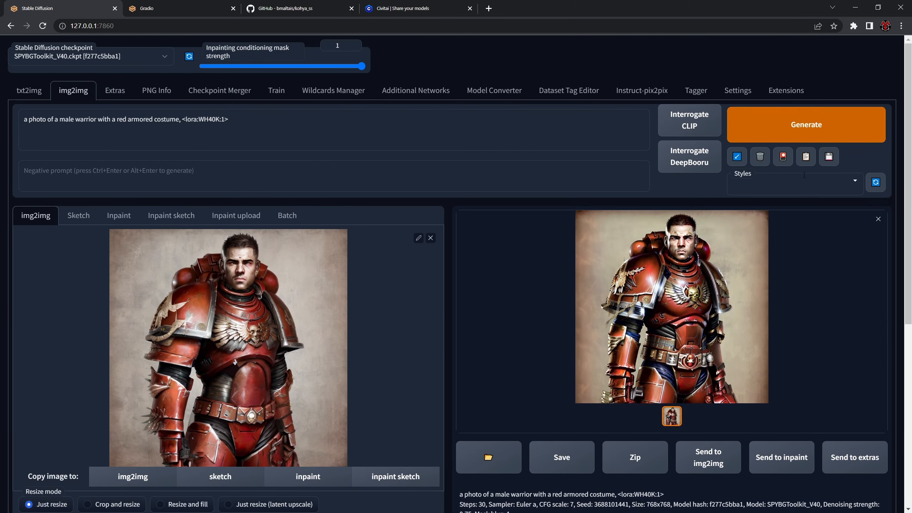
click(802, 129)
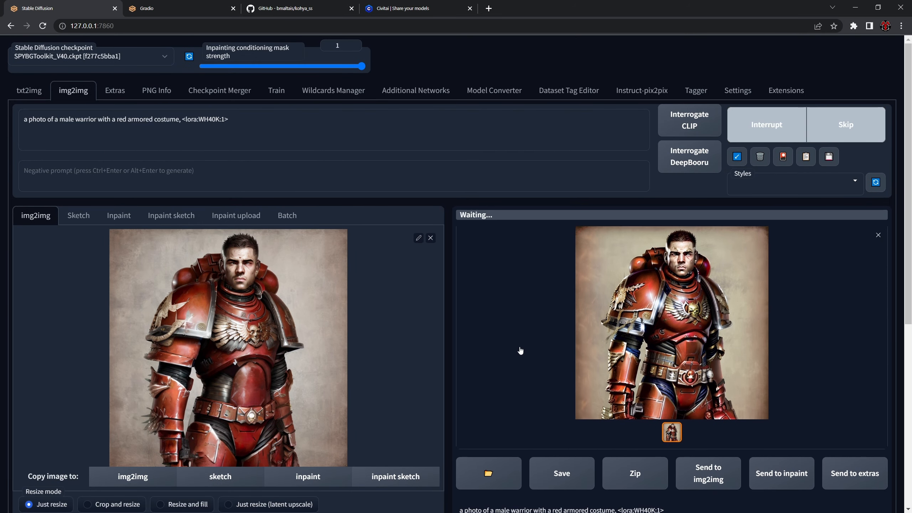
scroll(541, 334, down, 1)
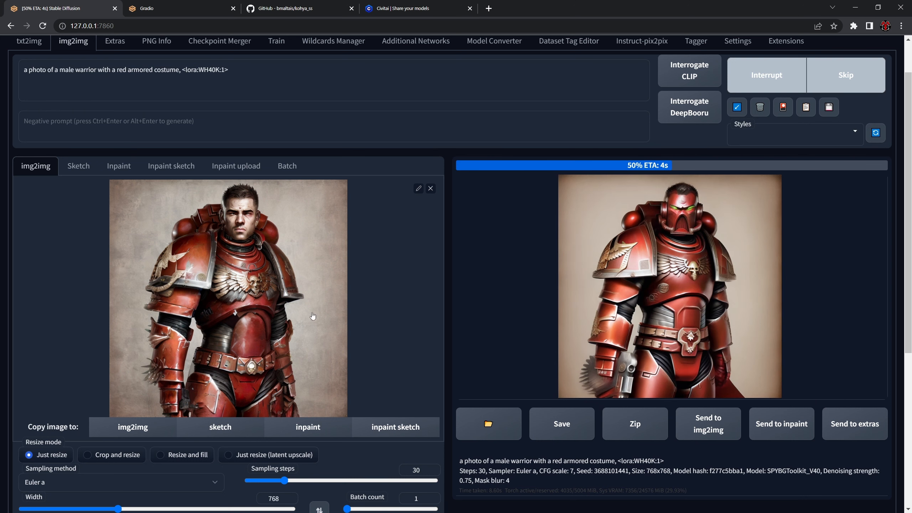
scroll(637, 295, up, 1)
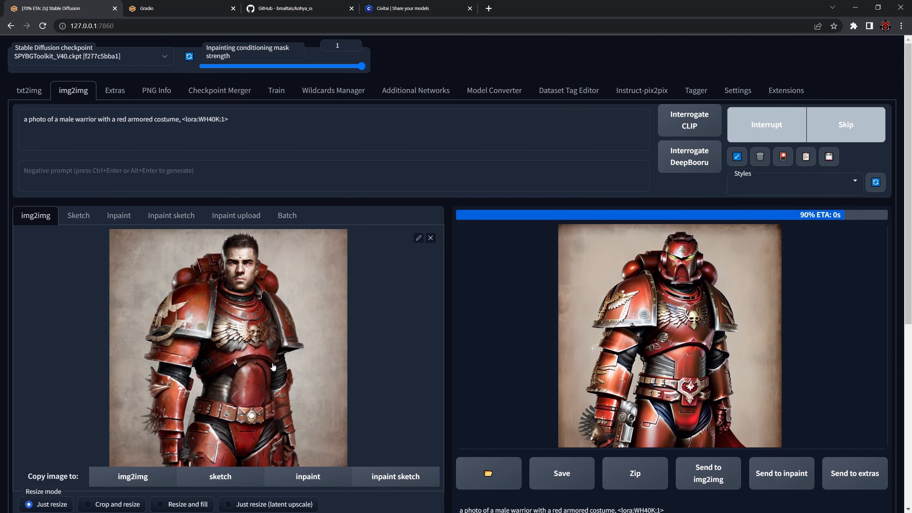
Step: Generate two more img2img variations from the same source image of the warrior
click(806, 124)
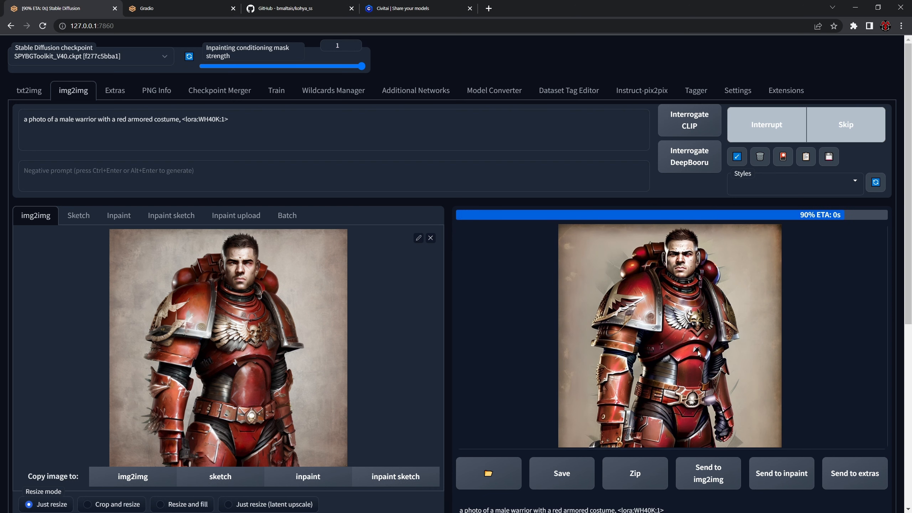
click(820, 125)
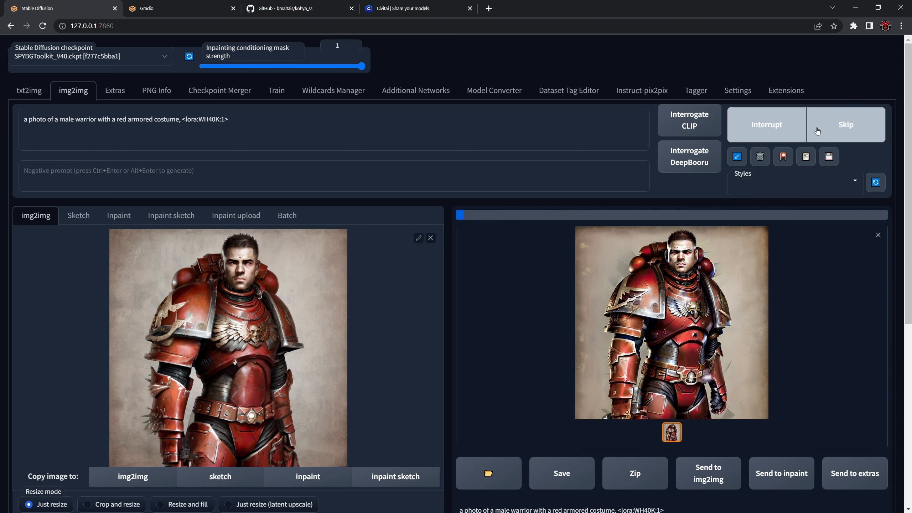
scroll(331, 341, down, 5)
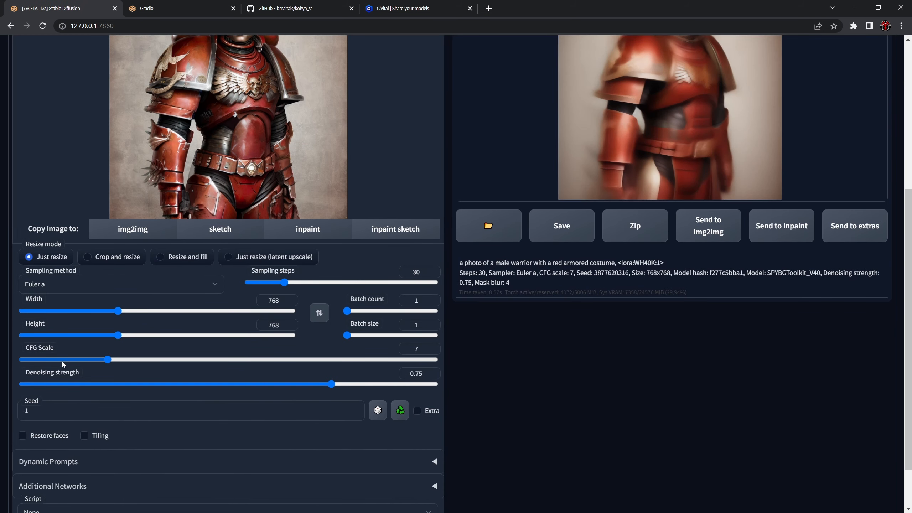
scroll(680, 202, up, 3)
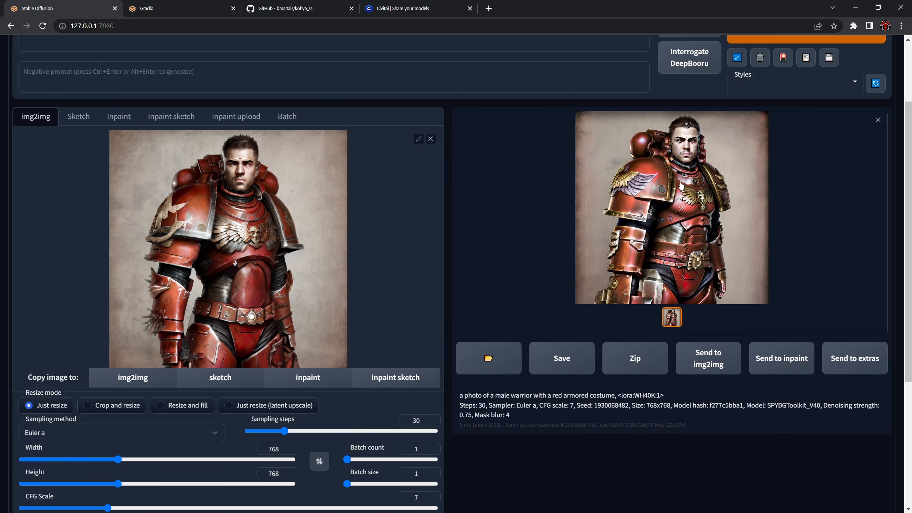
scroll(693, 233, up, 3)
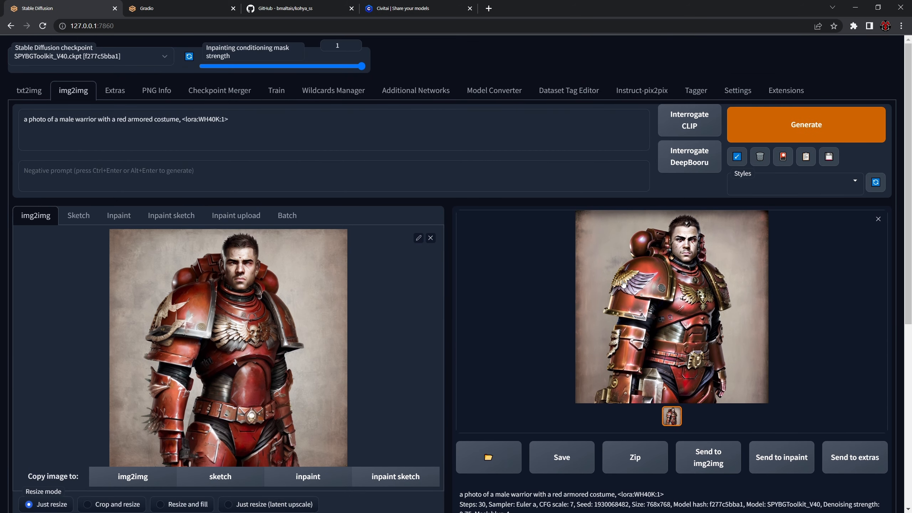
Step: Set the img2img CFG scale to 3 and generate a new variation of the warrior
scroll(712, 328, down, 6)
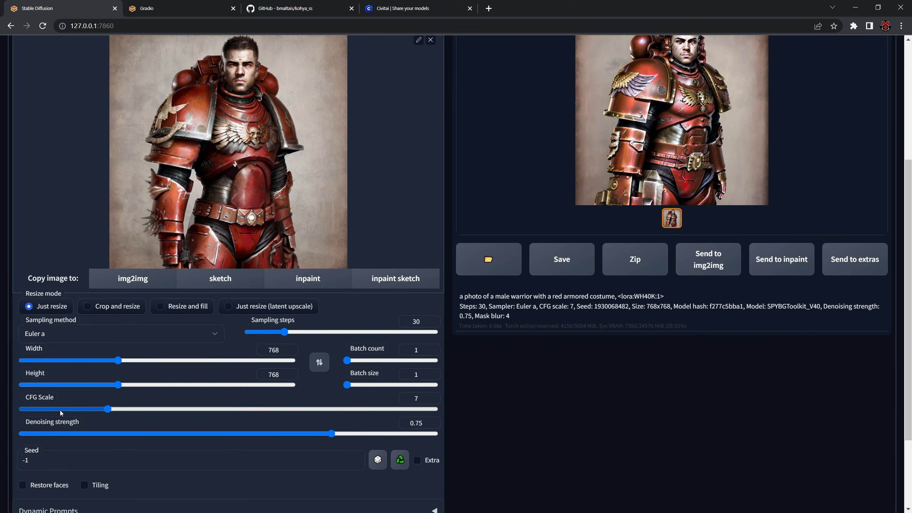
scroll(591, 416, up, 6)
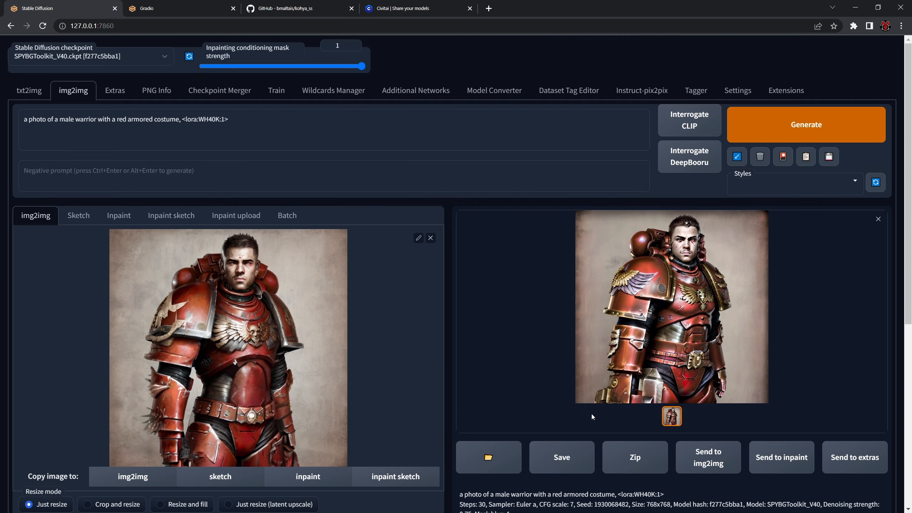
click(823, 133)
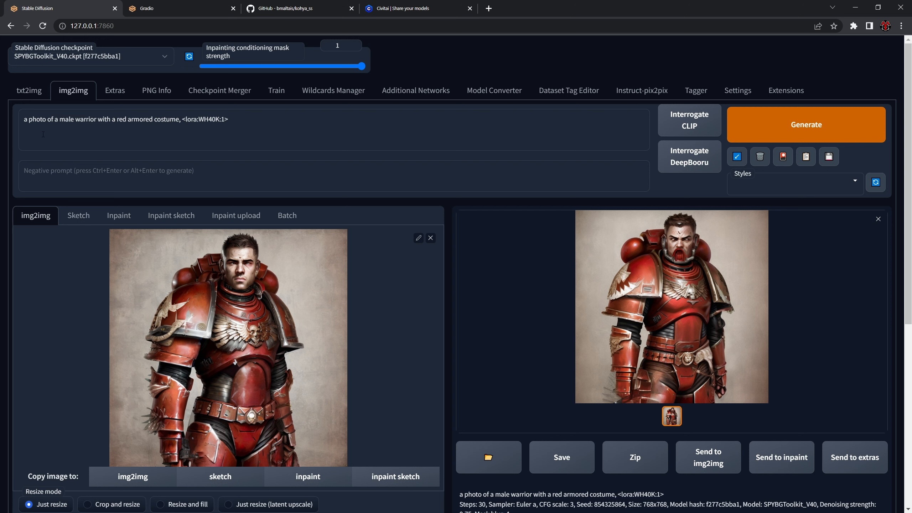
Step: In txt2img, reuse the last image's seed and append a comma and the SPBGTK-C-Enh LoRA to the prompt
click(29, 91)
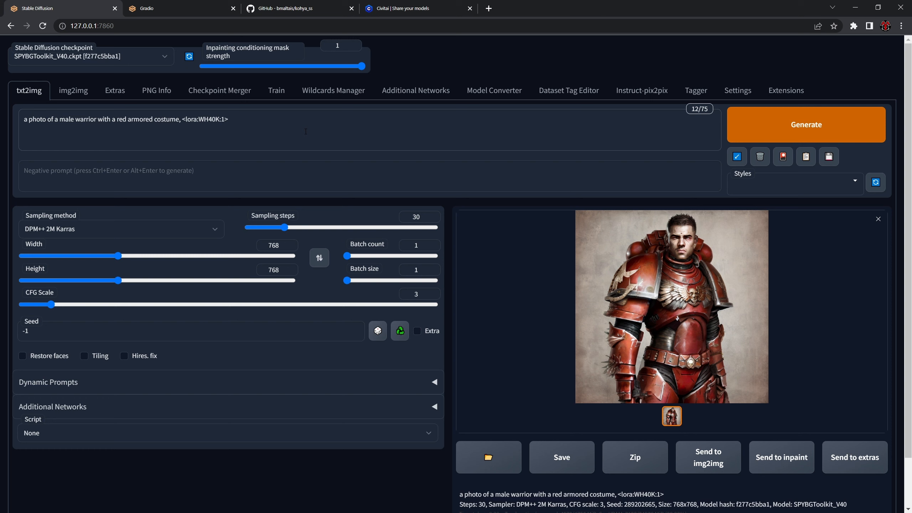
click(400, 335)
click(784, 158)
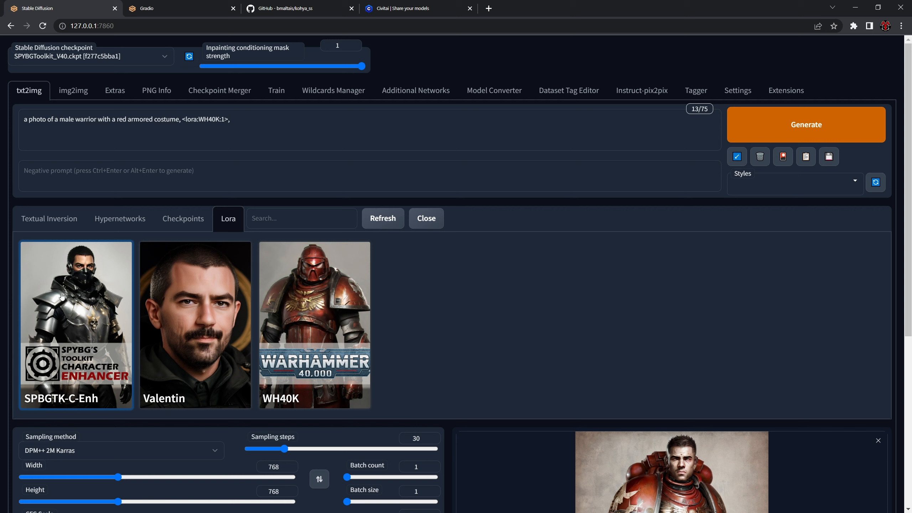
click(74, 308)
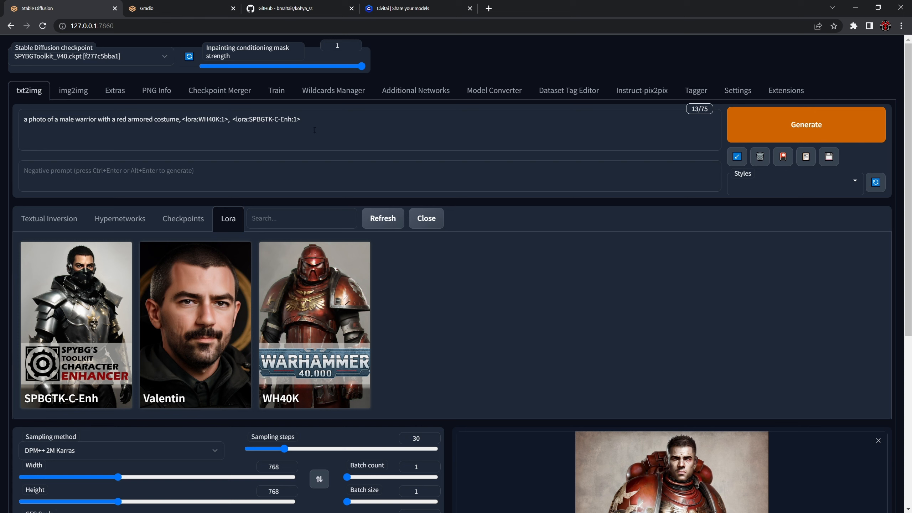
Step: Generate the warrior with both LoRAs at weight 1 and close the LoRA gallery
scroll(455, 230, down, 4)
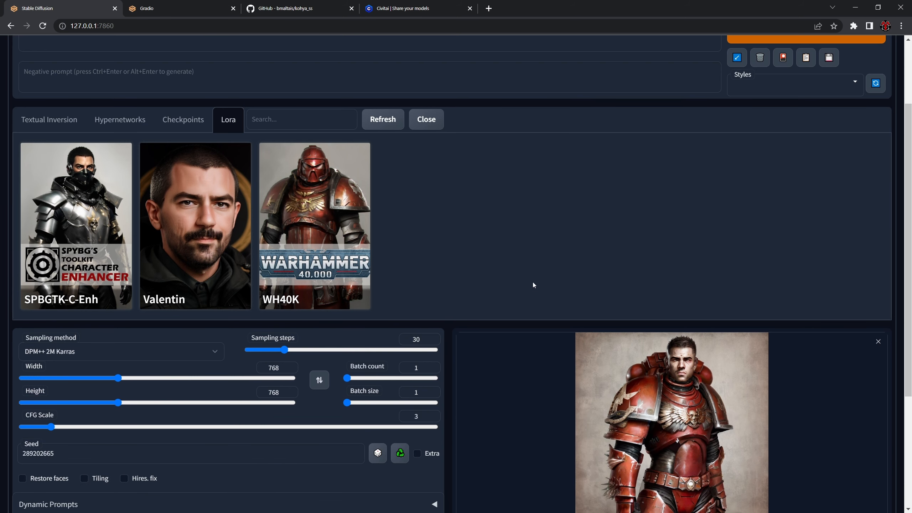
scroll(534, 286, up, 4)
click(819, 136)
click(420, 220)
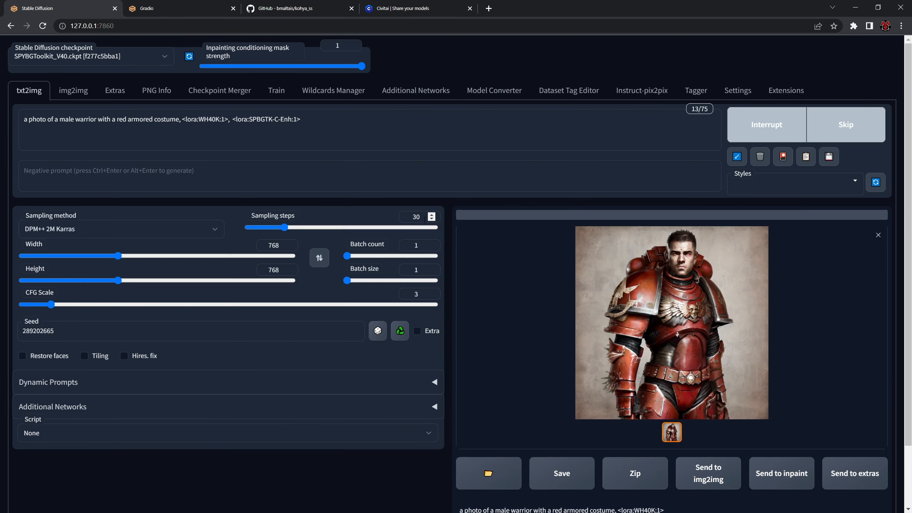
scroll(585, 302, down, 1)
scroll(577, 304, up, 1)
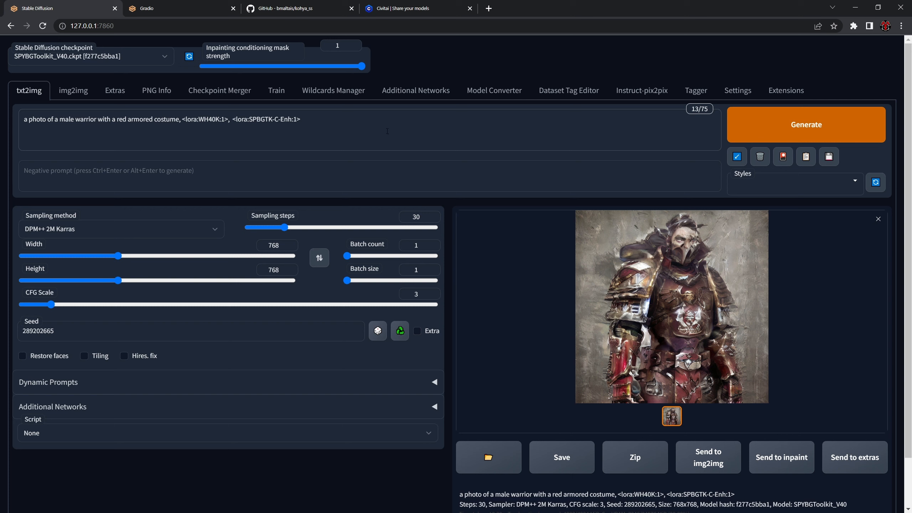
Step: Lower the weight of the SPBGTK-C-Enh LoRA in the prompt to 0.3
key(ctrl+Down)
key(ctrl+Down)
key(ctrl+Down)
key(ctrl+Down)
key(ctrl+Down)
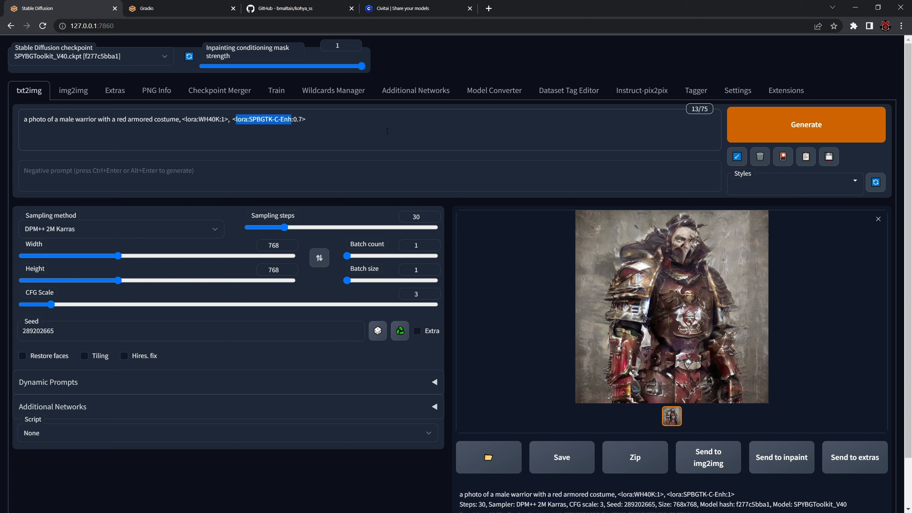
key(ctrl+Down)
key(ctrl+Down)
click(379, 134)
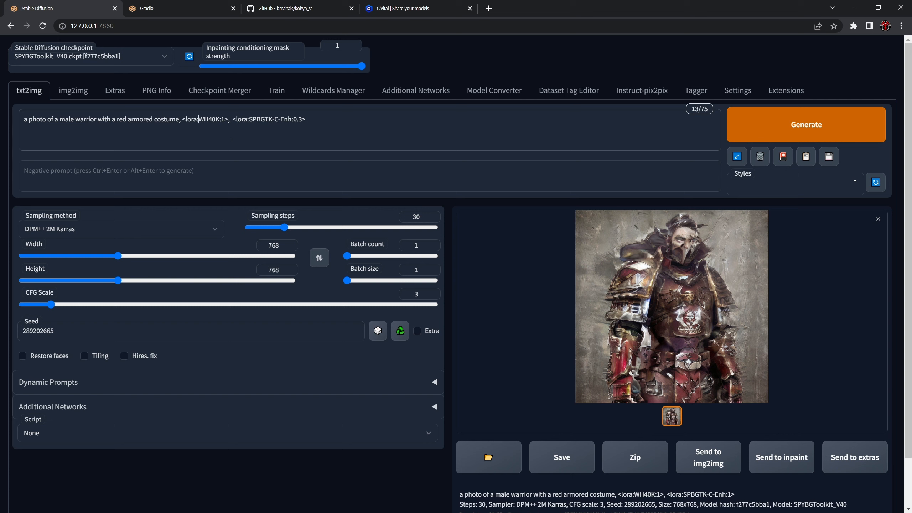
Step: Lower the weight of the WH40K LoRA in the prompt to 0.7
key(ctrl+Down)
key(ctrl+Down)
key(ctrl+Down)
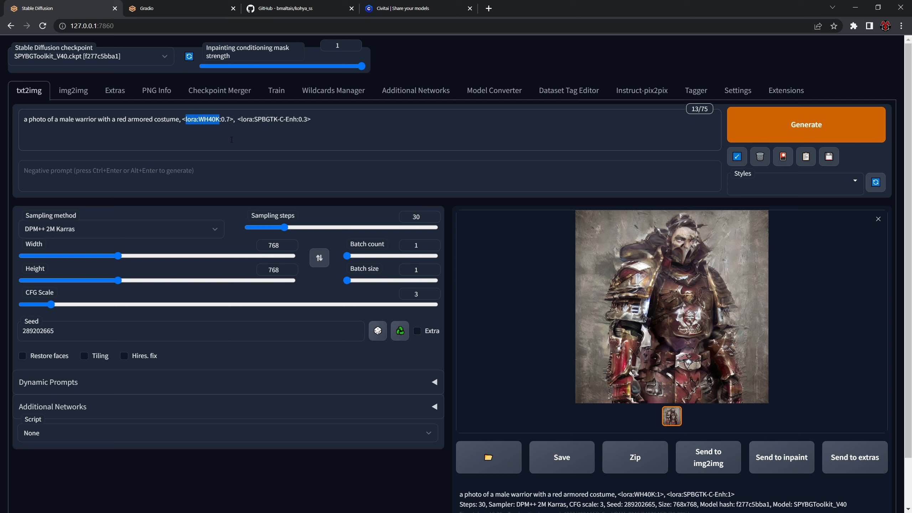
click(301, 140)
Step: Generate the warrior with the adjusted LoRA weights and send the resulting image to inpaint
click(810, 140)
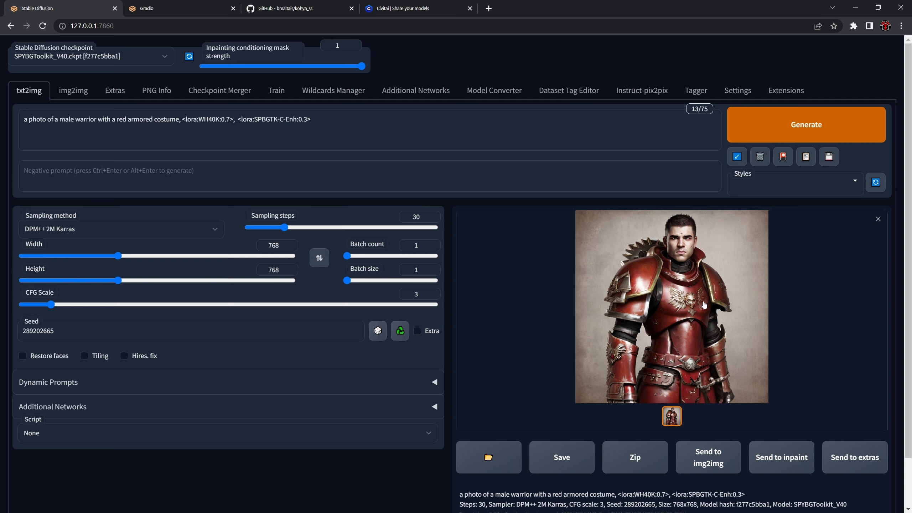
click(659, 309)
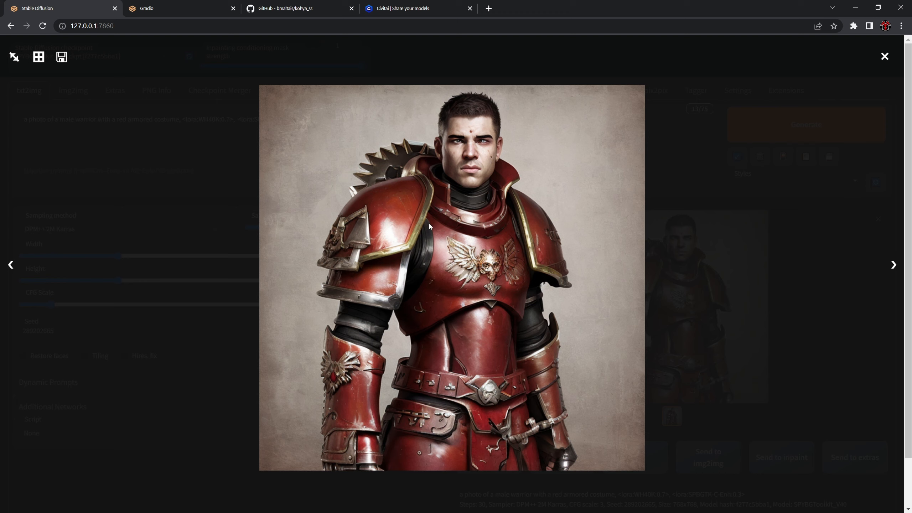
click(712, 229)
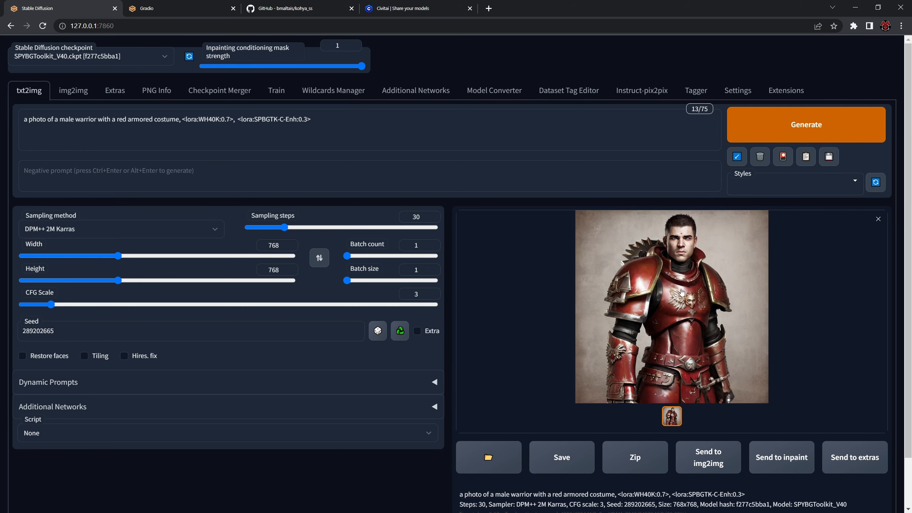
click(782, 462)
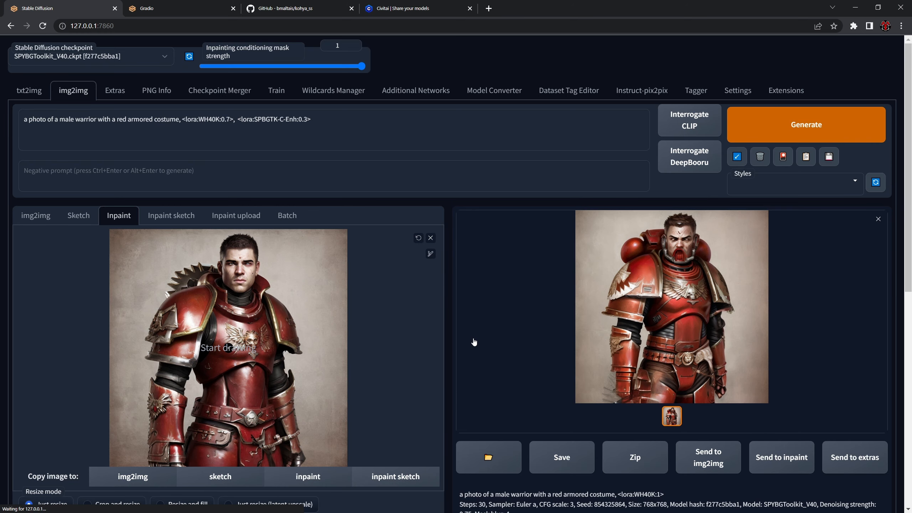
scroll(308, 284, down, 3)
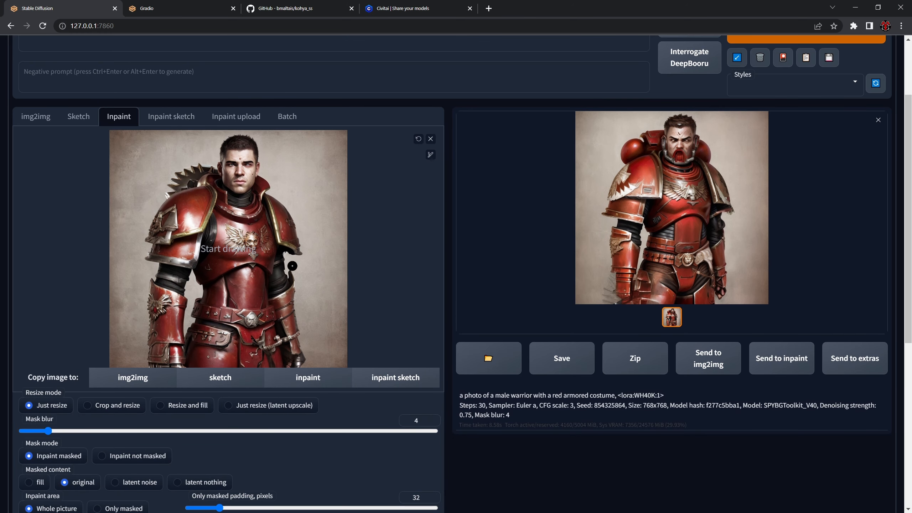
Step: Switch to Civitai to examine the Warhammer 40,000 addon's sample images and version notes, and return to the Stable Diffusion inpaint page
click(402, 8)
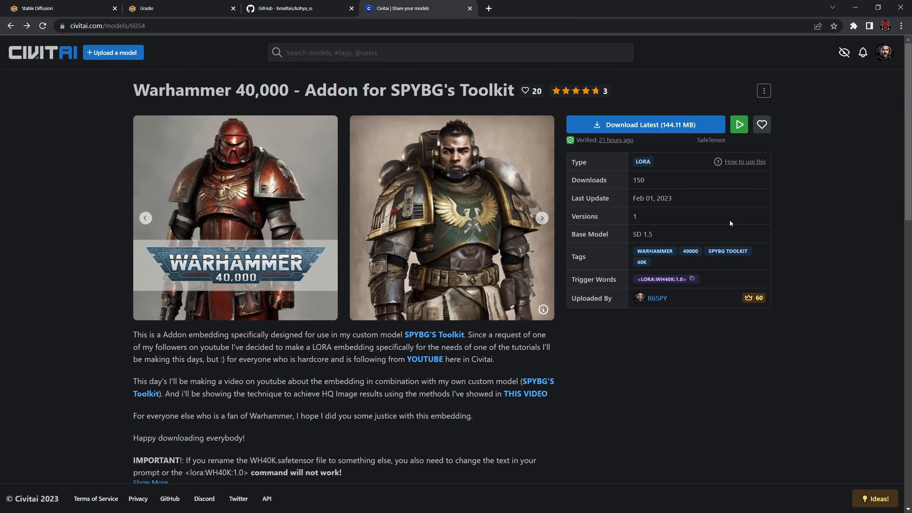
scroll(729, 220, down, 5)
scroll(639, 305, down, 6)
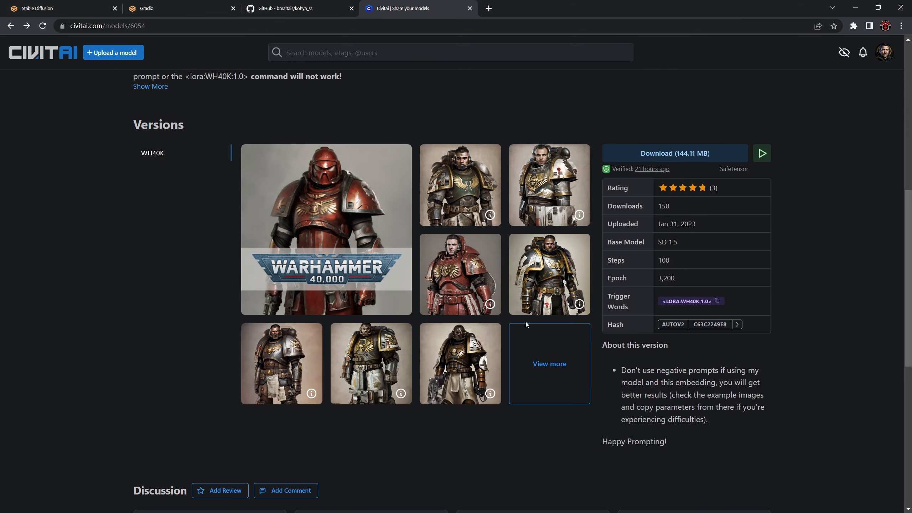
scroll(582, 281, up, 8)
scroll(582, 281, up, 2)
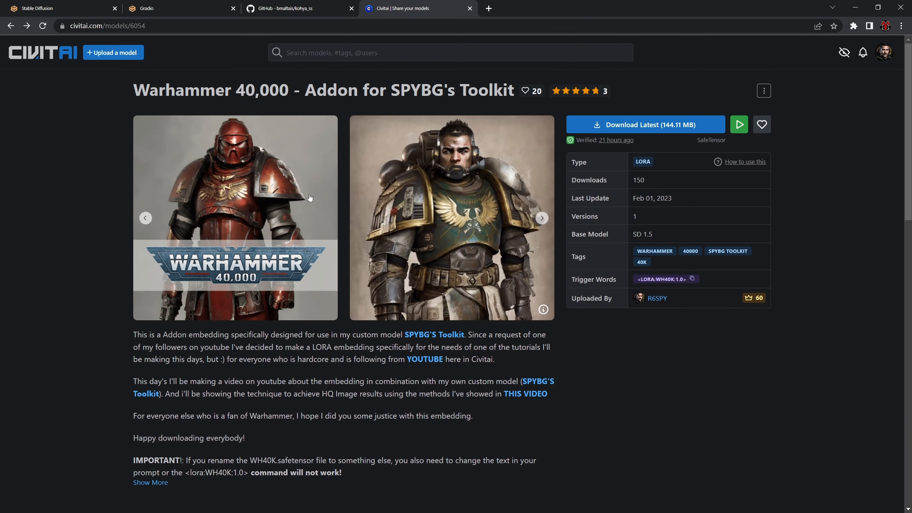
click(56, 10)
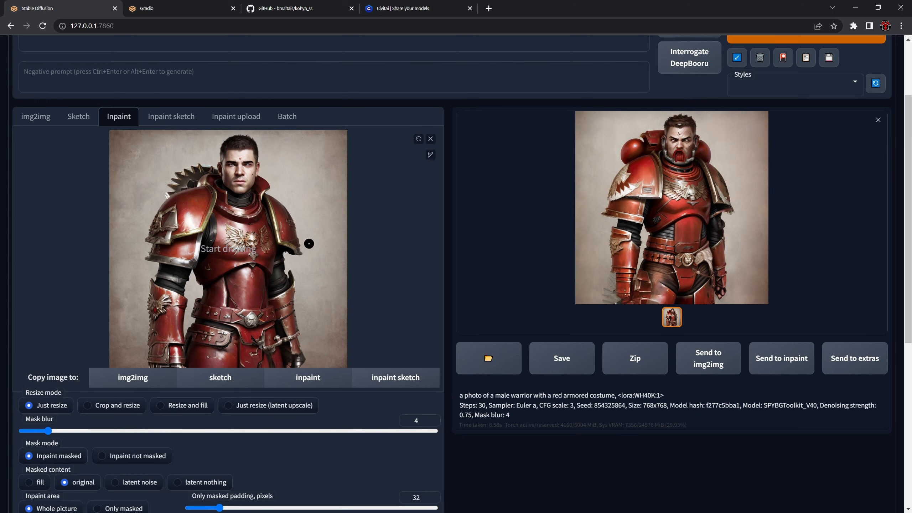
scroll(305, 252, up, 1)
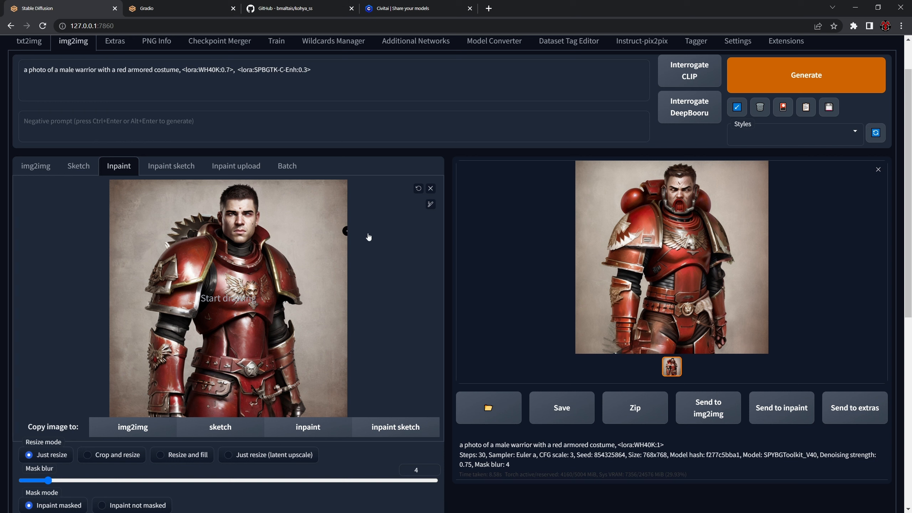
Step: Replace the WH40K and SPBGTK-C-Enh tags in the prompt with the mustached man's face LoRA at weight 1
scroll(286, 201, up, 1)
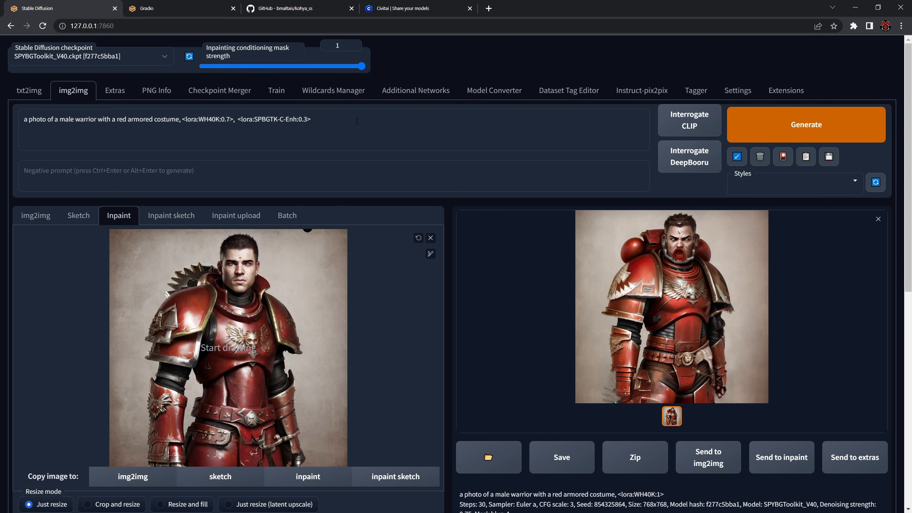
drag(385, 124, 182, 127)
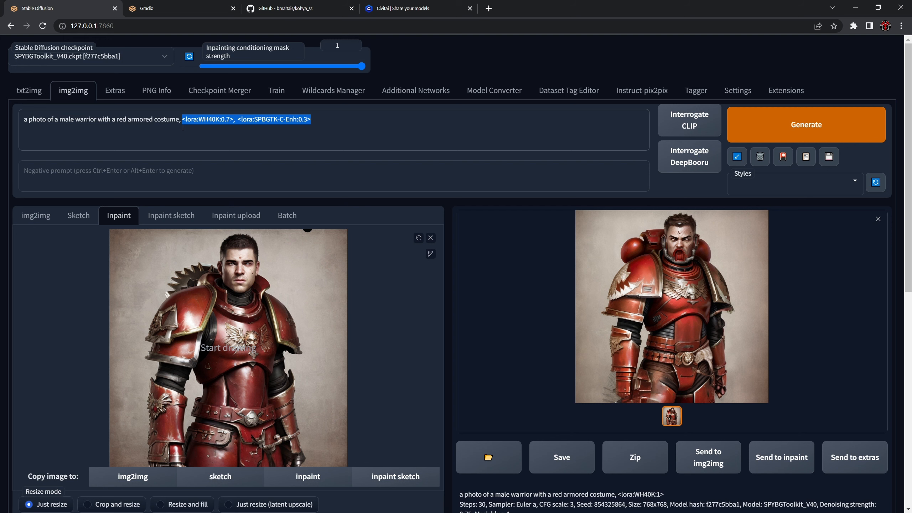
key(BackSpace)
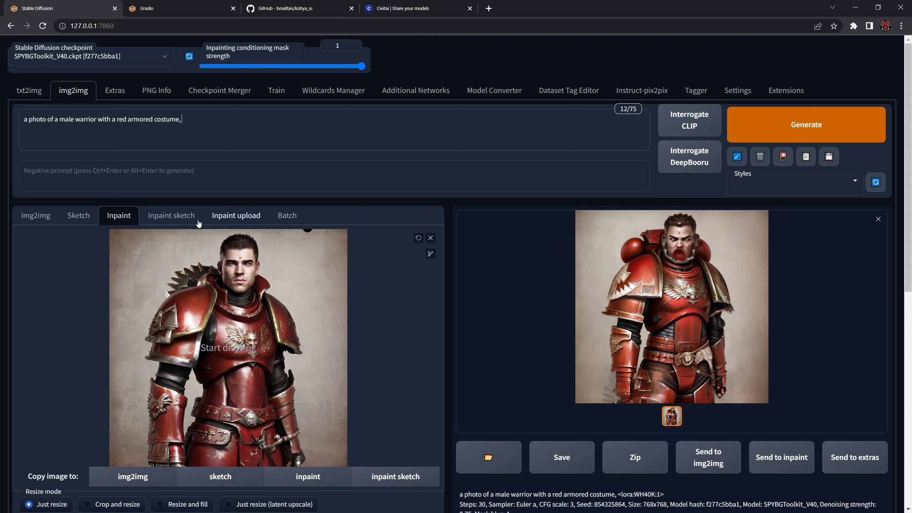
click(783, 156)
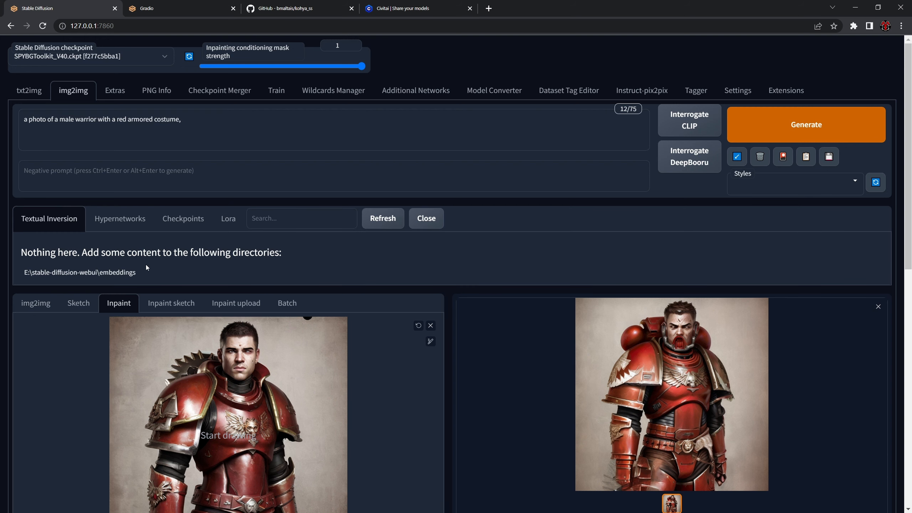
click(228, 218)
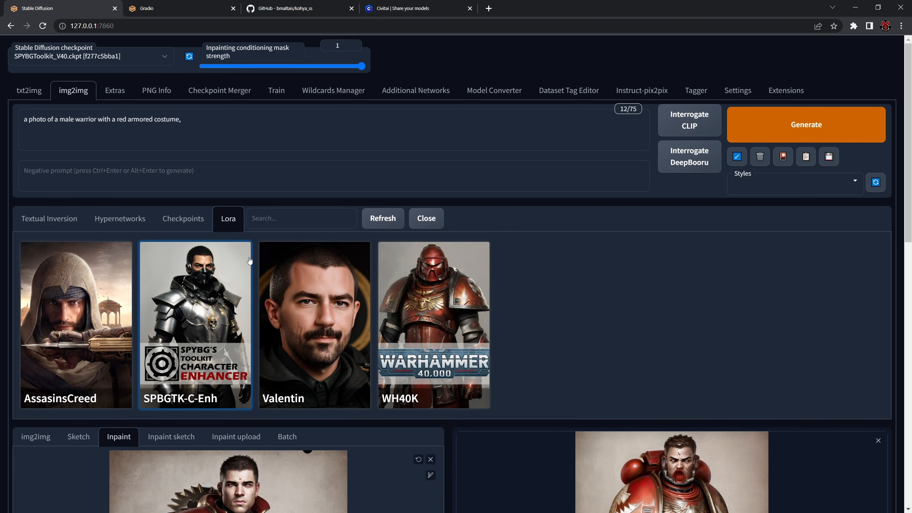
click(311, 309)
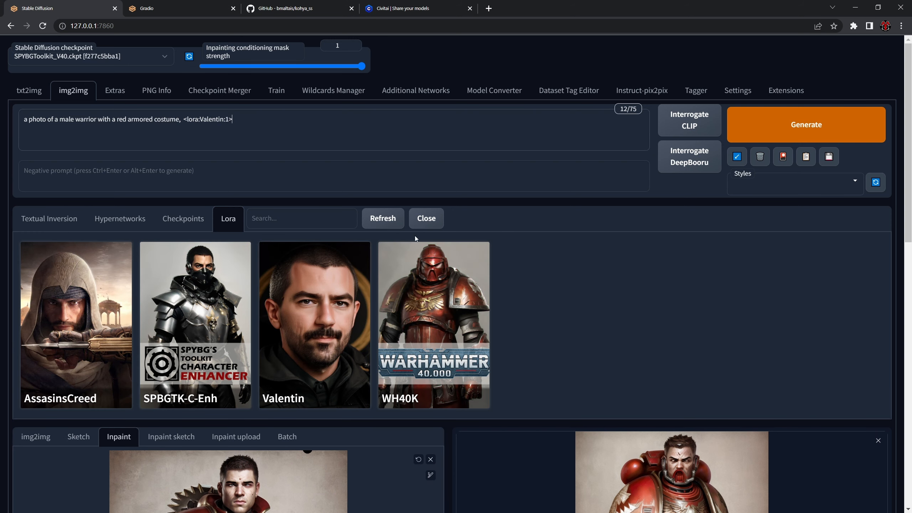
click(426, 218)
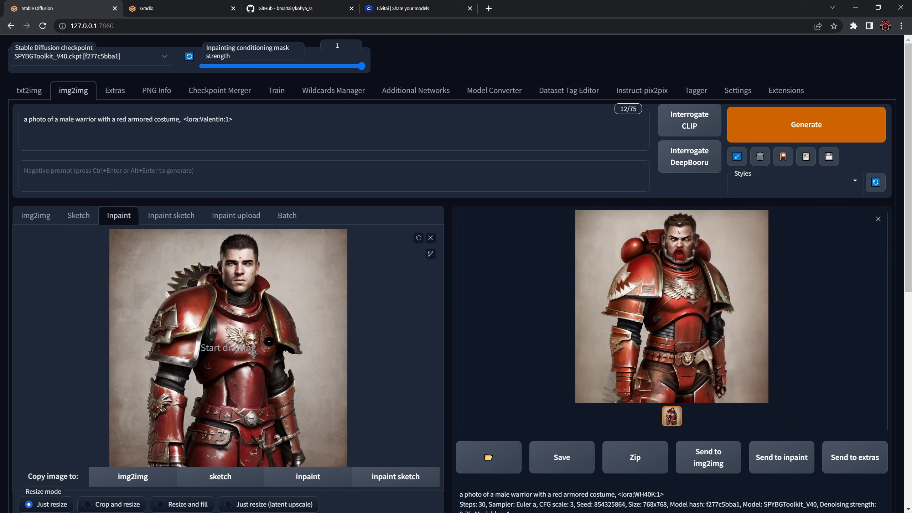
Step: Enlarge the inpaint brush and mask the warrior's entire head
click(430, 254)
drag(393, 258, 414, 258)
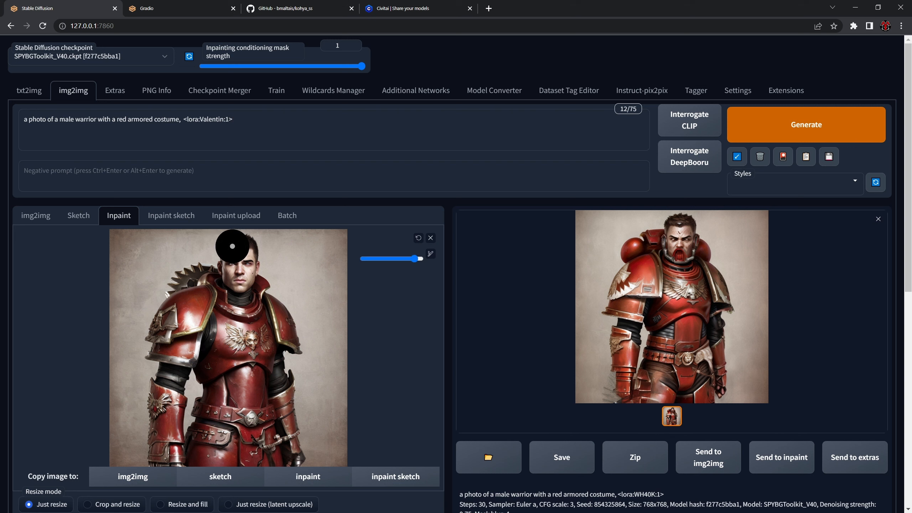
mouse_move(232, 246)
mouse_down()
mouse_move(235, 277)
mouse_move(248, 255)
mouse_move(239, 247)
mouse_up()
Step: Generate the masked head with the inpaint area set to Only masked and a random seed
scroll(272, 277, down, 4)
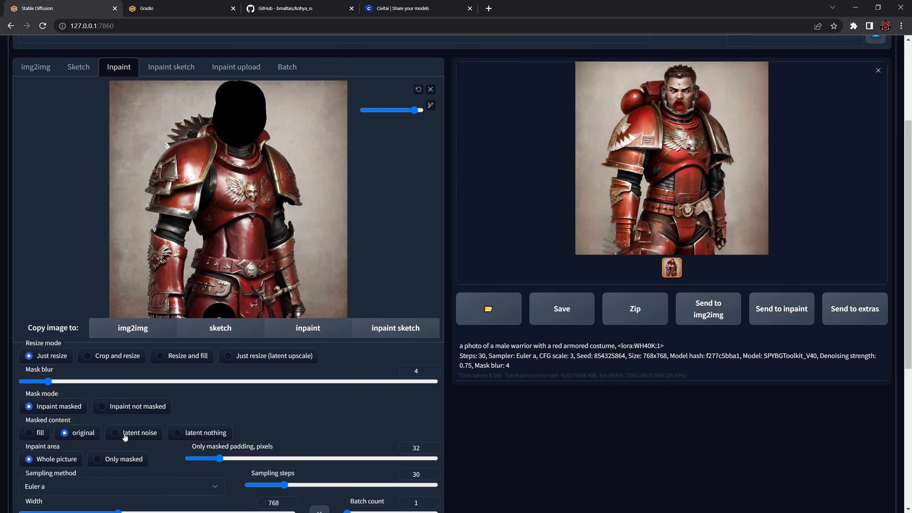
click(106, 461)
scroll(115, 456, down, 3)
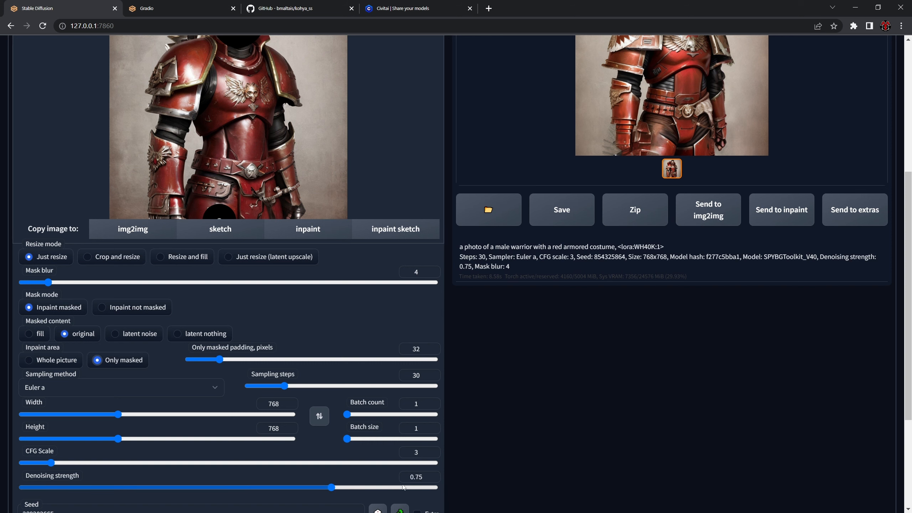
scroll(410, 476, down, 1)
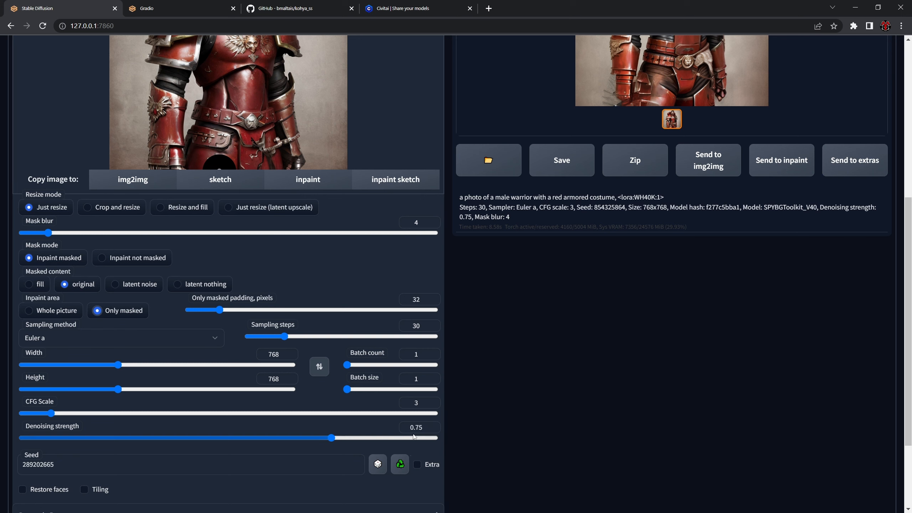
click(377, 465)
scroll(294, 435, up, 5)
scroll(293, 434, up, 2)
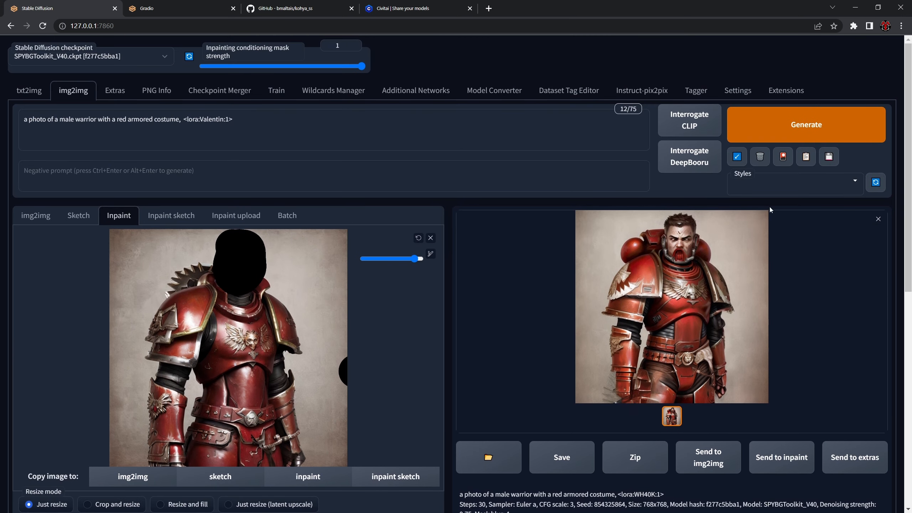
click(789, 123)
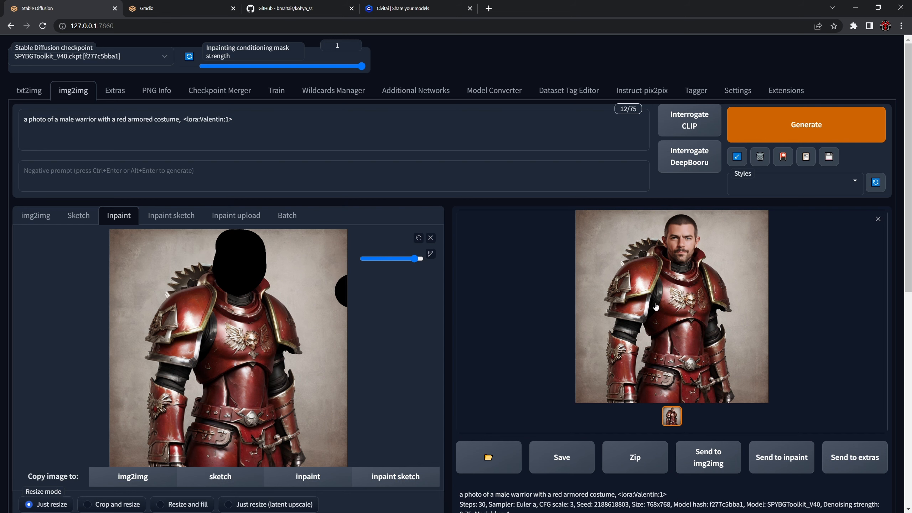
Step: Examine the inpainted face in the full-page image viewer and return to the inpaint page
click(655, 306)
click(648, 286)
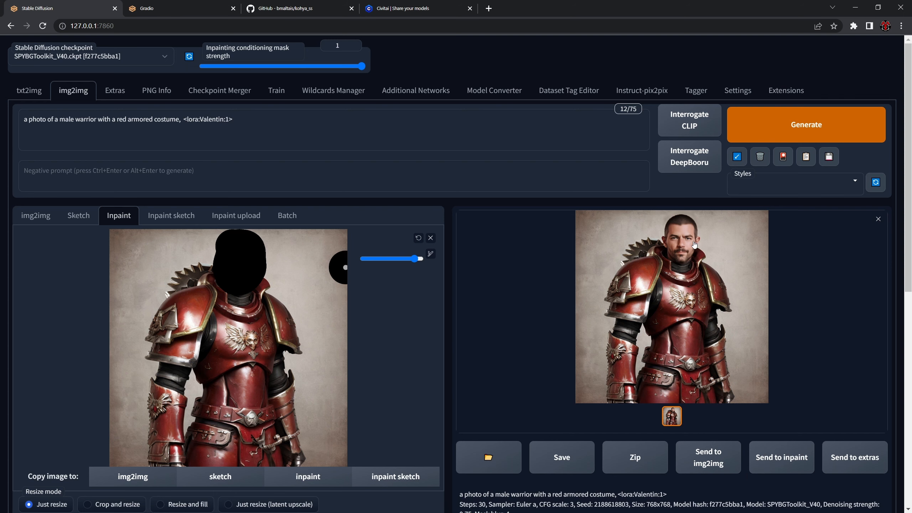
click(676, 246)
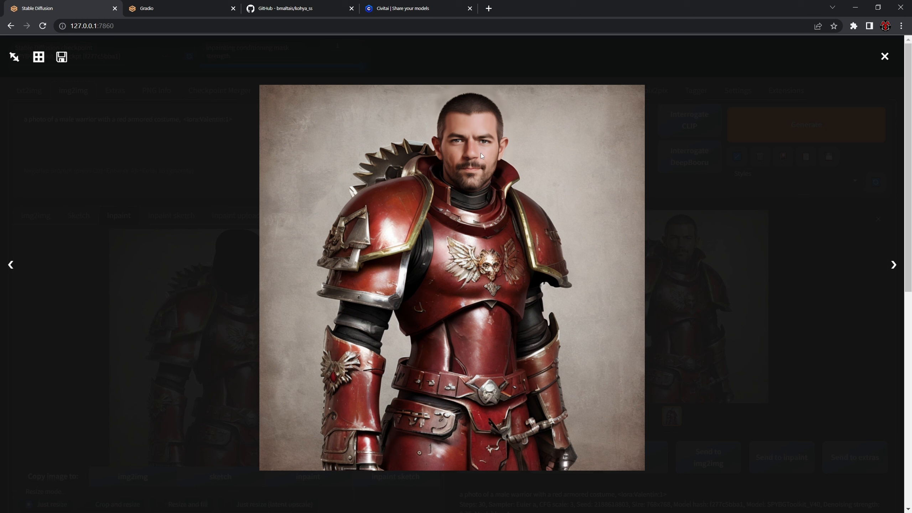
click(818, 270)
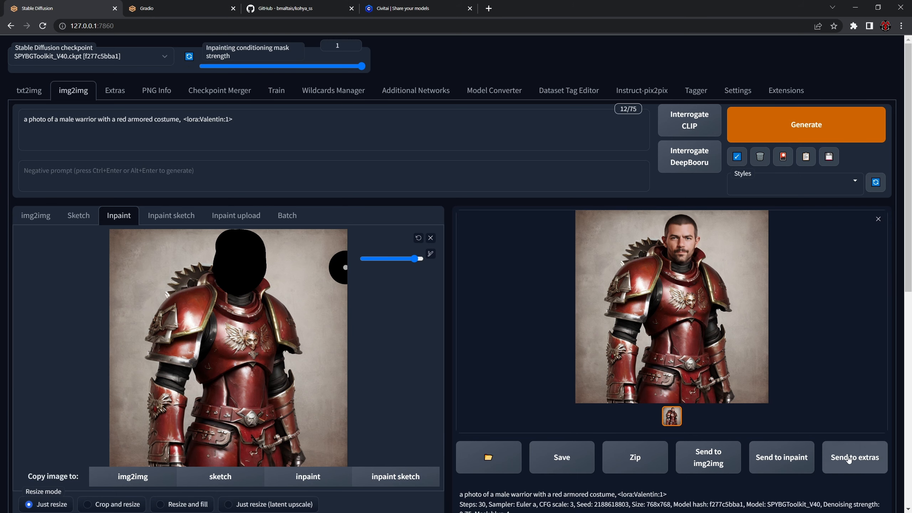
Step: Send the inpainted image to Extras and set its Scale to size to 4096 by 4096
click(860, 469)
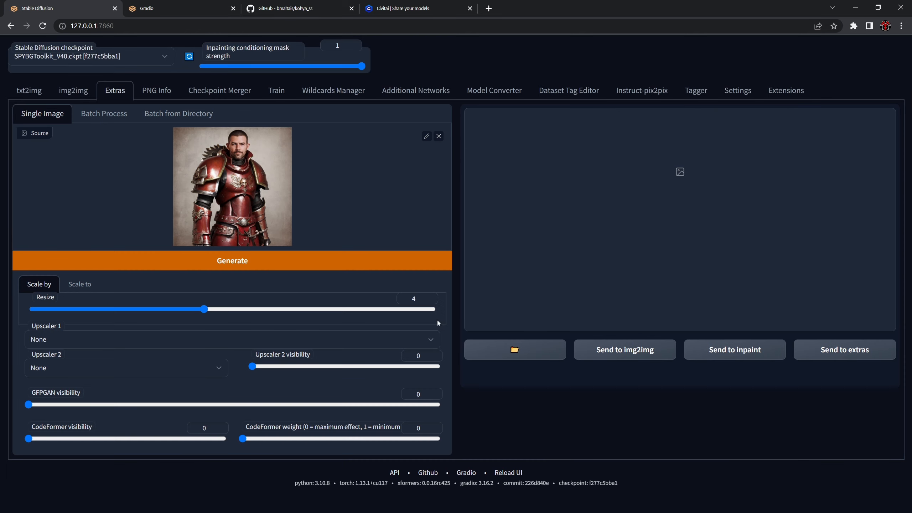
click(87, 285)
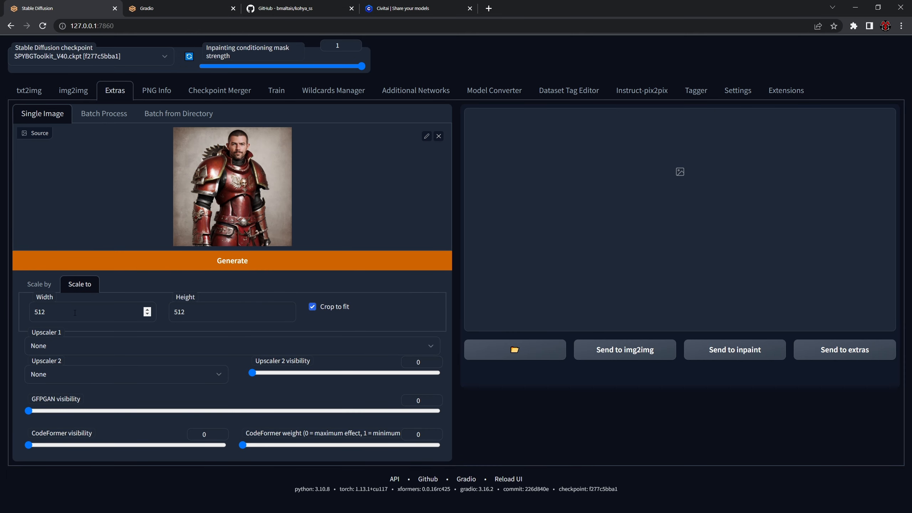
drag(75, 312, 1, 314)
text(4096)
key(Tab)
text(04)
key(BackSpace)
key(BackSpace)
text(4096)
Step: Try to upscale the warrior image with Upscaler 1 left at None
click(141, 345)
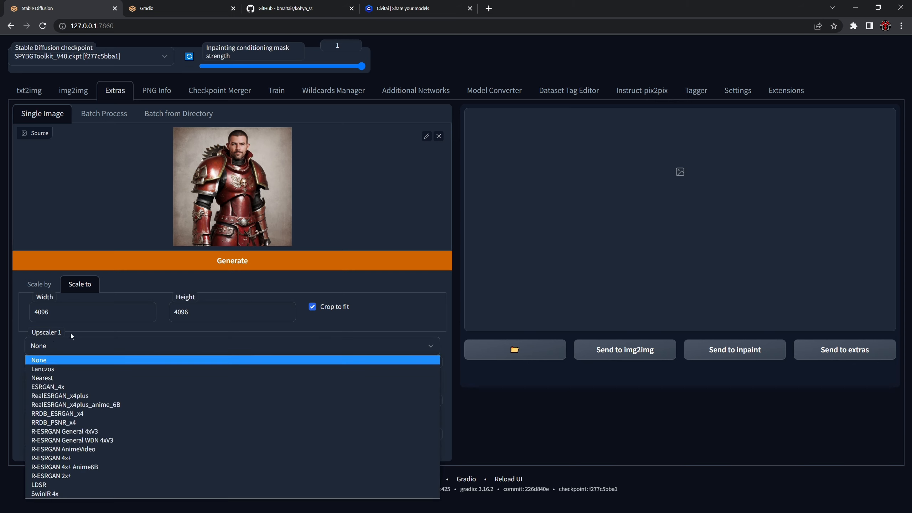
click(78, 349)
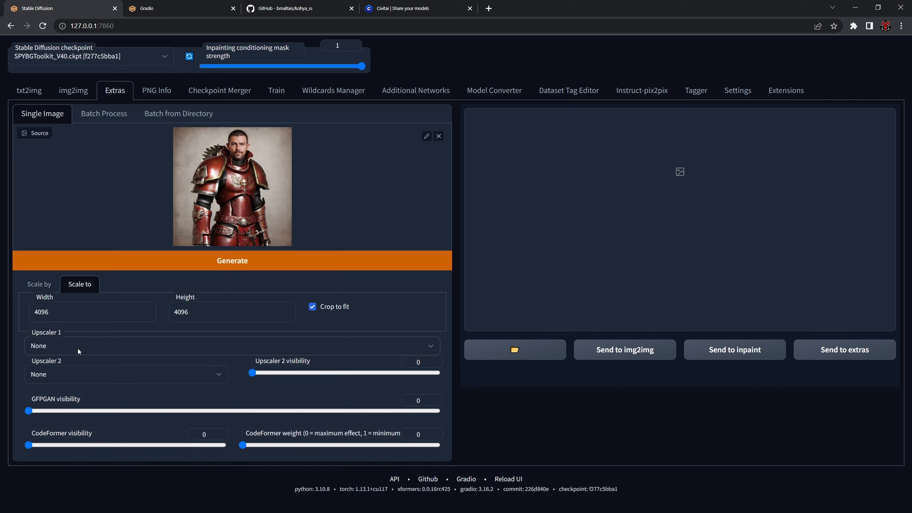
click(347, 261)
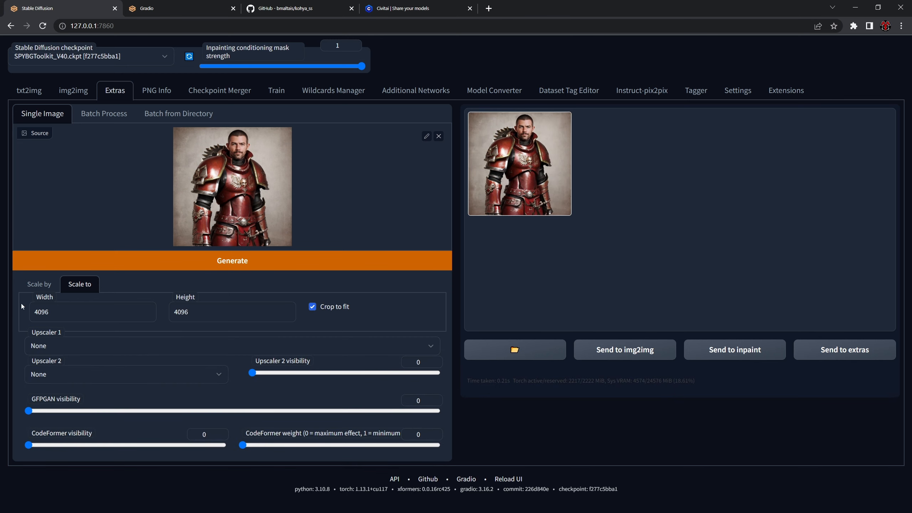
Step: Upscale the warrior image using Lanczos as Upscaler 1
click(79, 347)
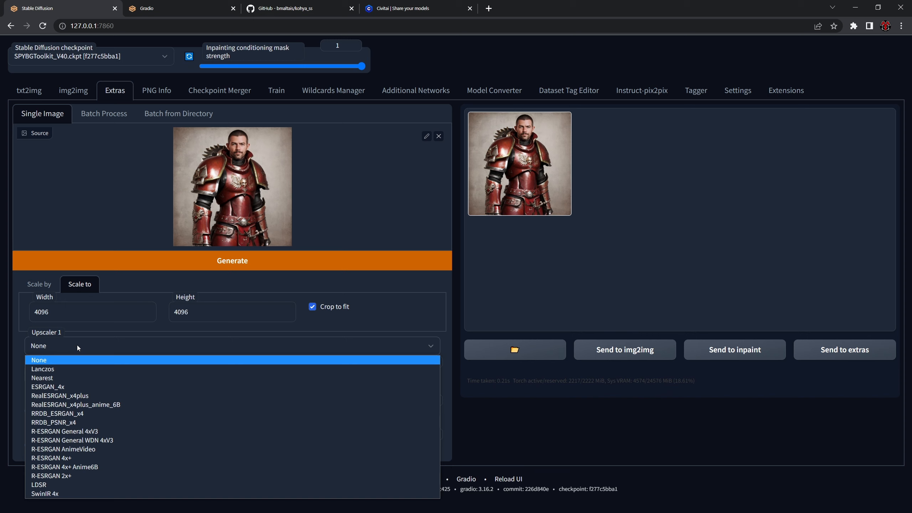
click(60, 367)
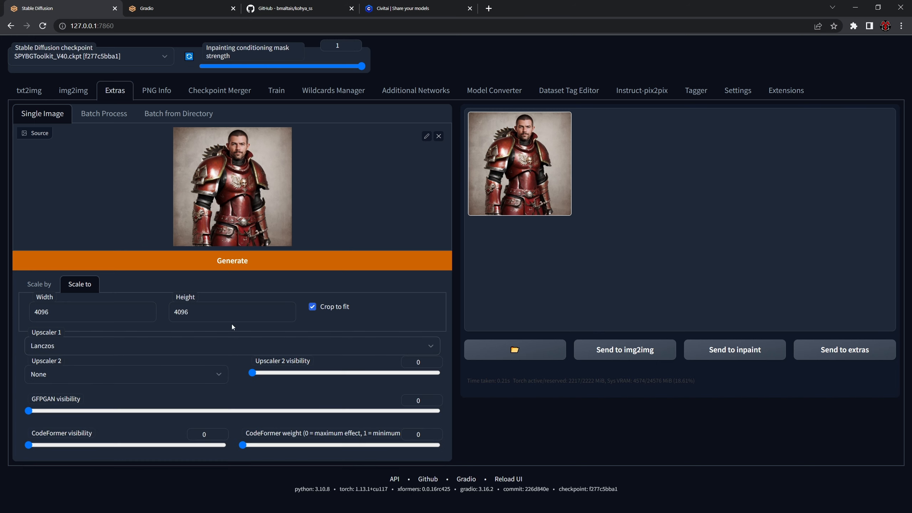
click(253, 260)
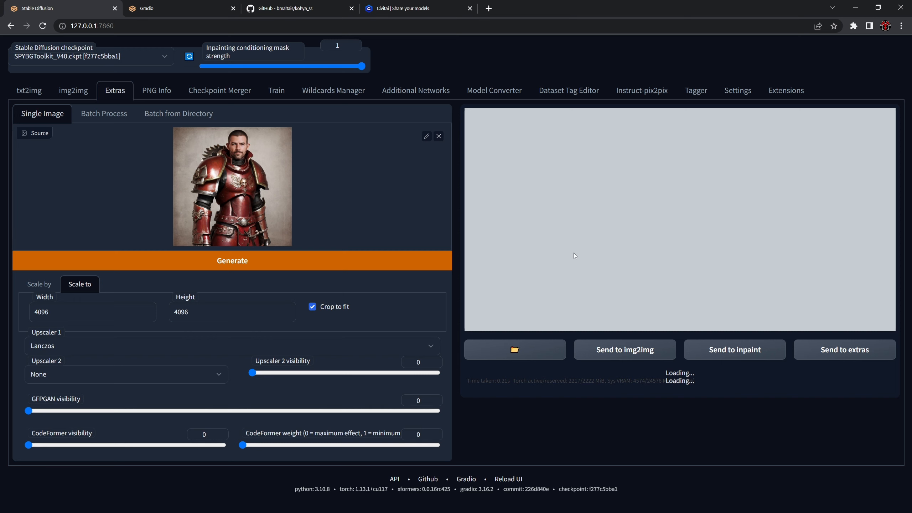
Step: Examine the upscaled warrior in the full-page image viewer and return to Extras
click(515, 168)
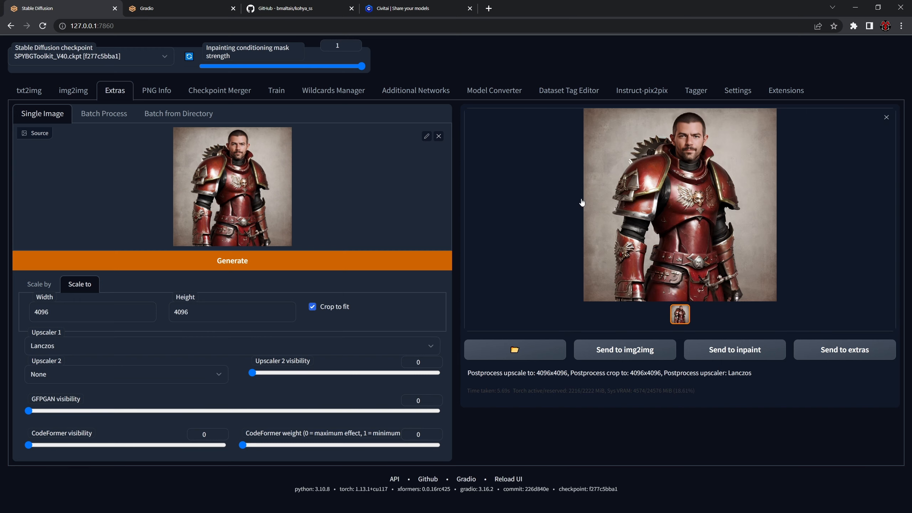
click(677, 182)
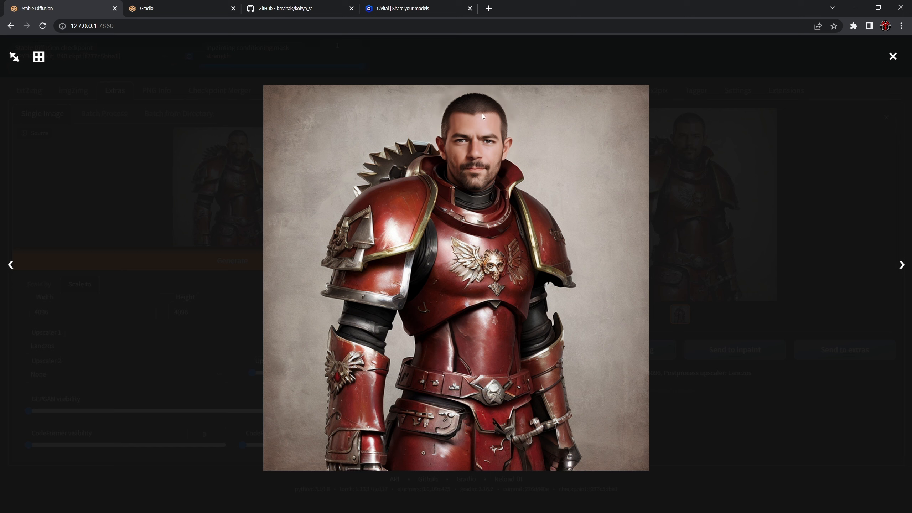
click(828, 212)
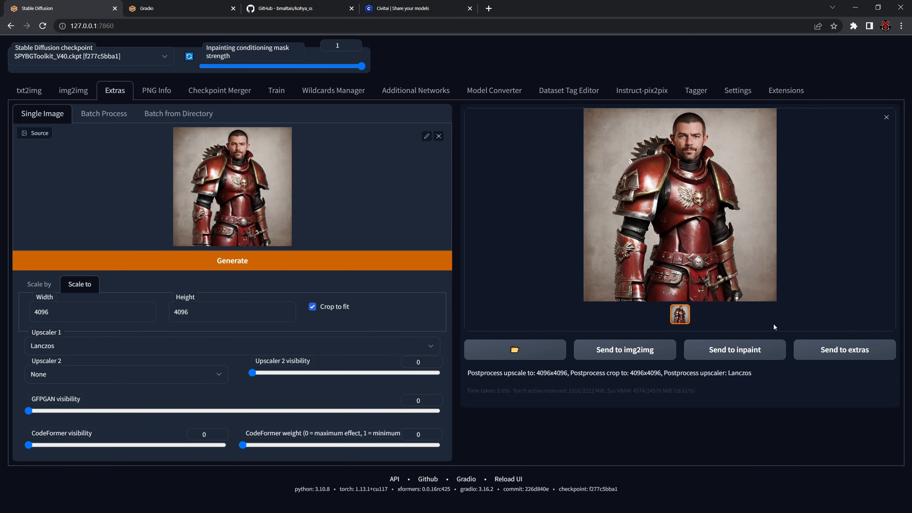
Step: Send the upscaled image to inpaint, mask the head with the largest brush, and undo the stray stroke beside it
click(755, 354)
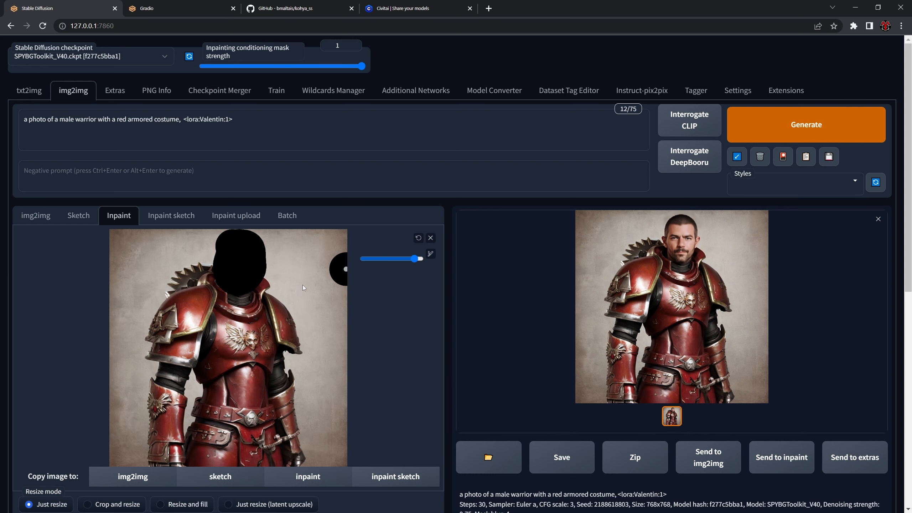
drag(388, 258, 423, 259)
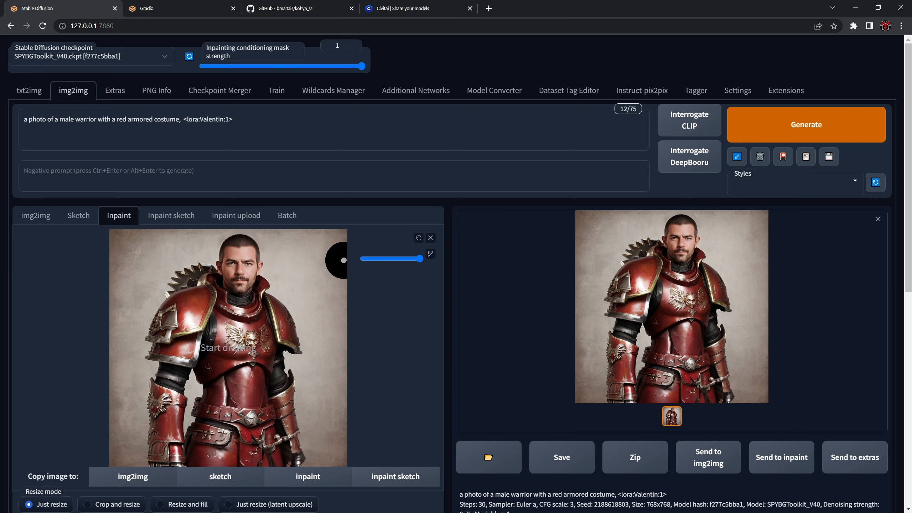
mouse_move(238, 250)
mouse_down()
mouse_move(232, 276)
mouse_move(243, 252)
mouse_move(248, 261)
mouse_move(241, 272)
mouse_move(219, 247)
mouse_move(243, 271)
mouse_move(261, 263)
mouse_up()
key(ctrl+z)
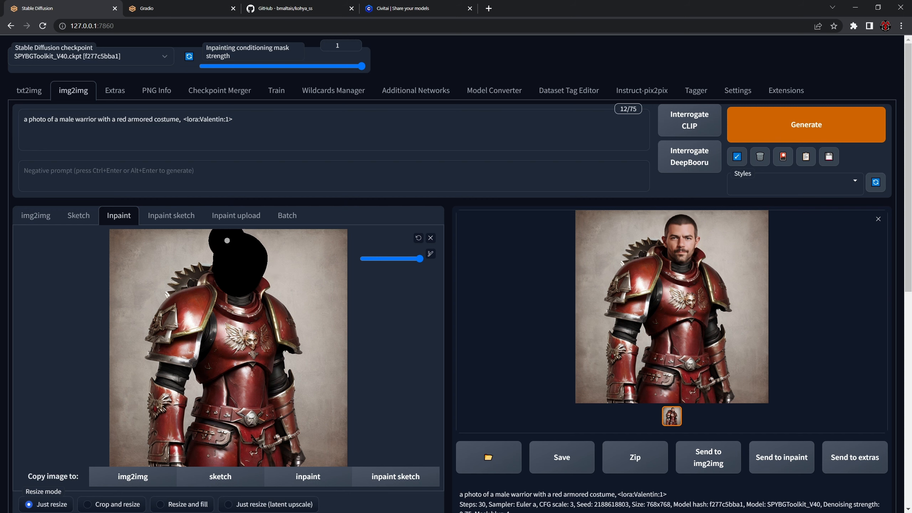
Step: Check the inpaint generation settings, apply the user interface settings, and return to the inpaint canvas
scroll(266, 332, down, 6)
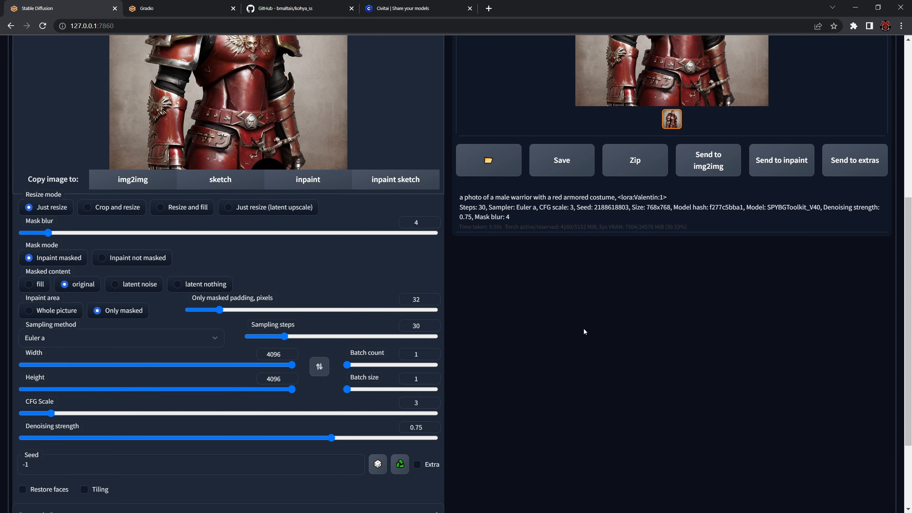
scroll(621, 331, up, 1)
scroll(620, 329, up, 7)
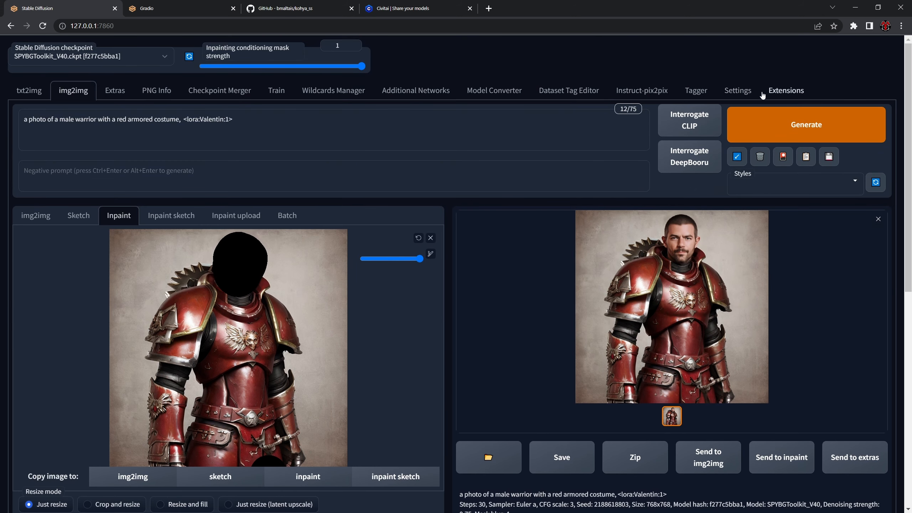
scroll(621, 250, down, 8)
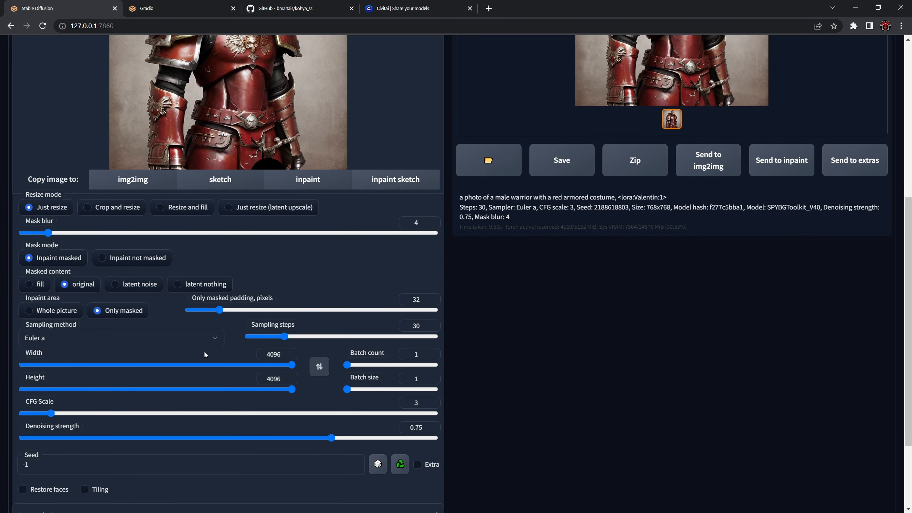
scroll(599, 359, up, 8)
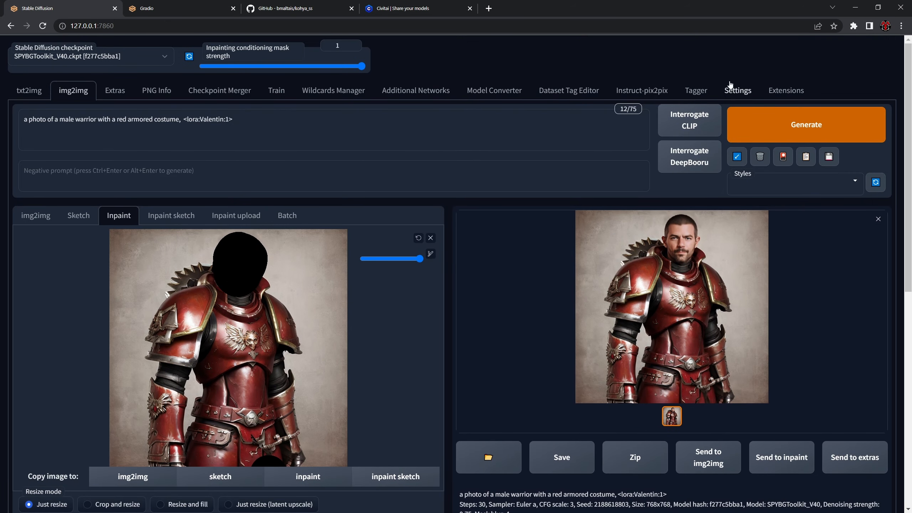
click(738, 91)
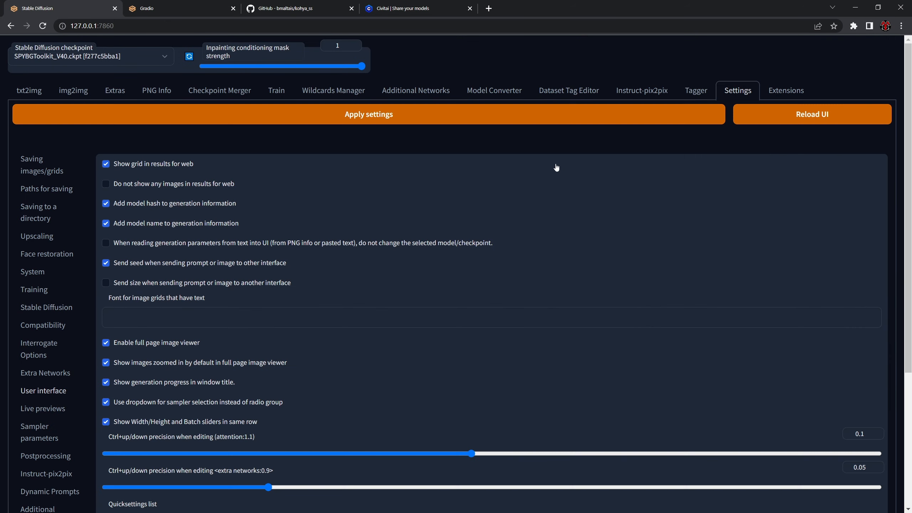
click(370, 121)
click(73, 94)
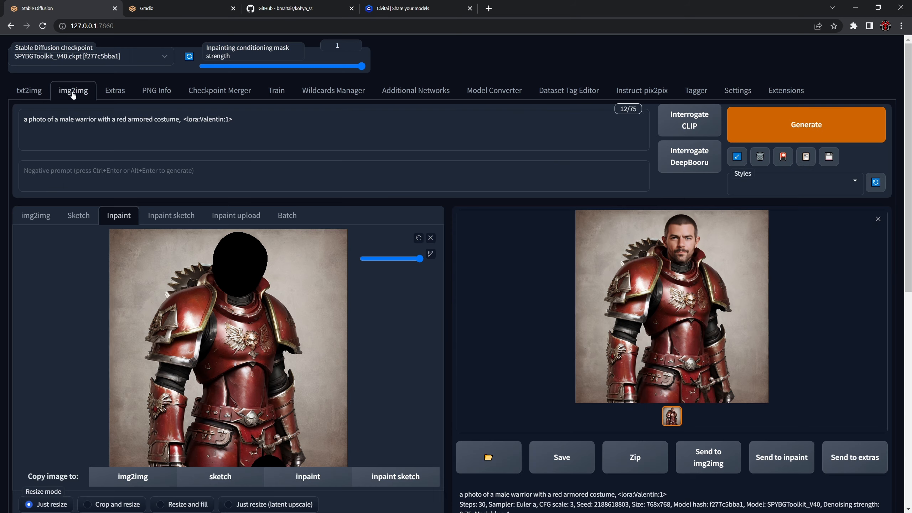
Step: Set the inpaint output width and height to 768
scroll(225, 419, down, 8)
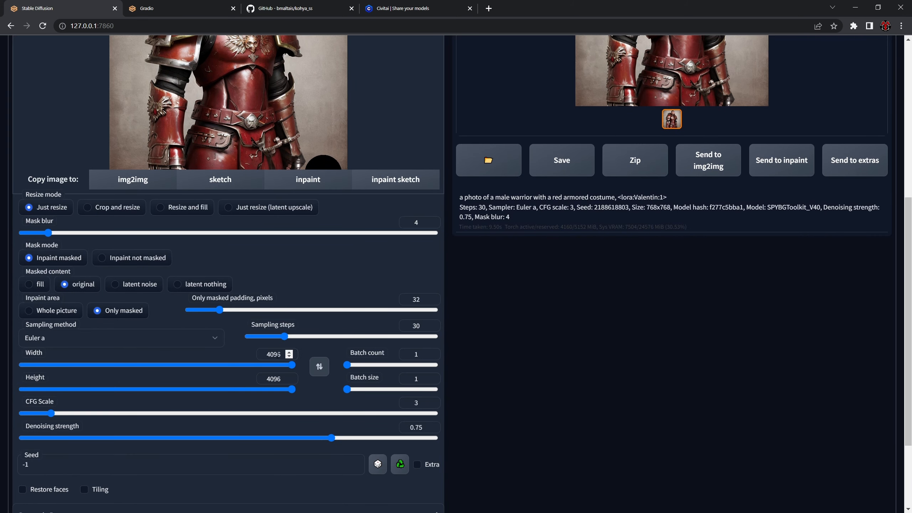
double_click(274, 354)
text(768)
key(Tab)
key(Tab)
text(768)
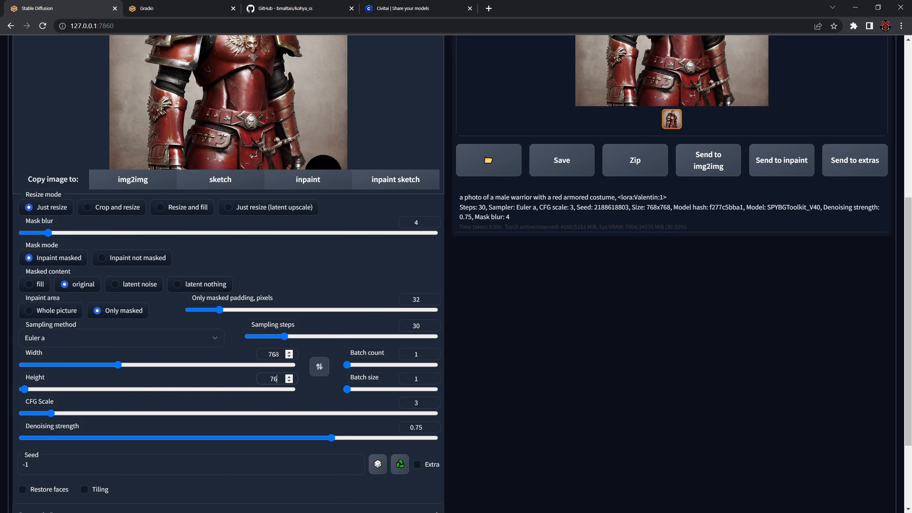
Step: Review the head mask on the canvas together with the inpaint area, sampling and denoising settings
scroll(698, 377, up, 3)
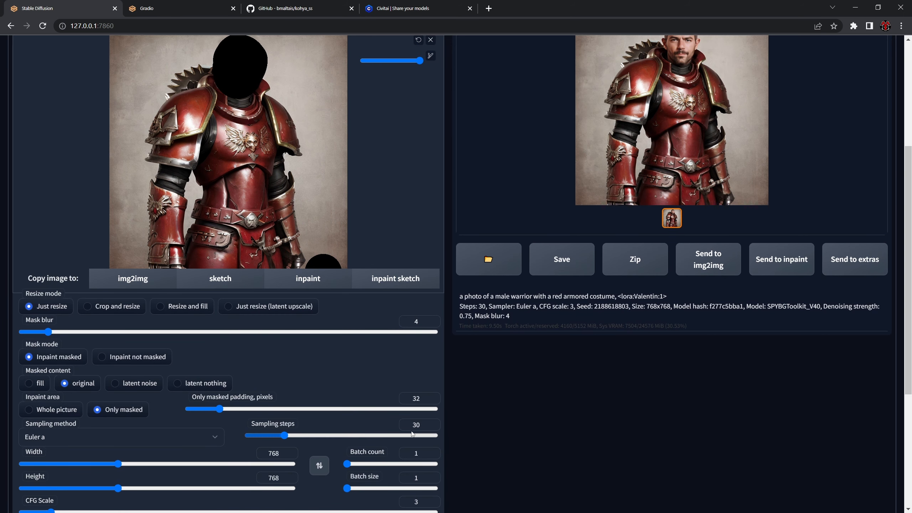
scroll(455, 402, up, 3)
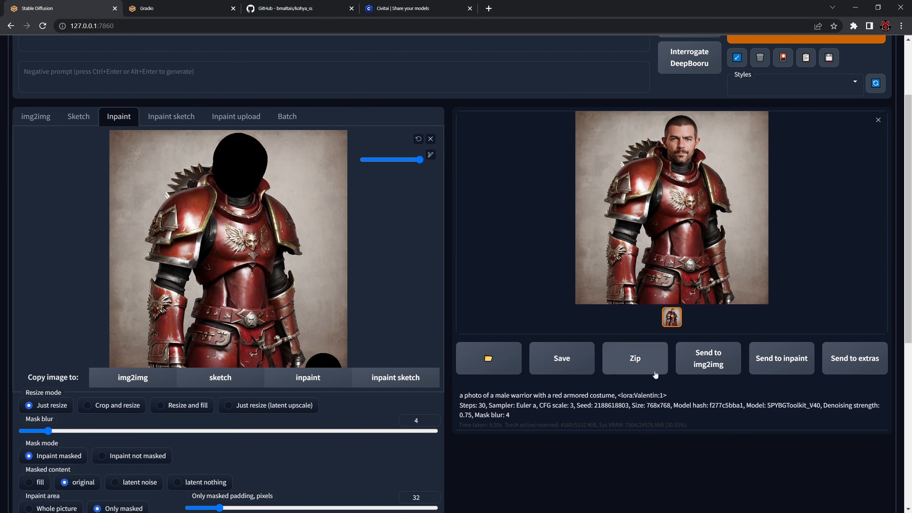
scroll(338, 296, down, 4)
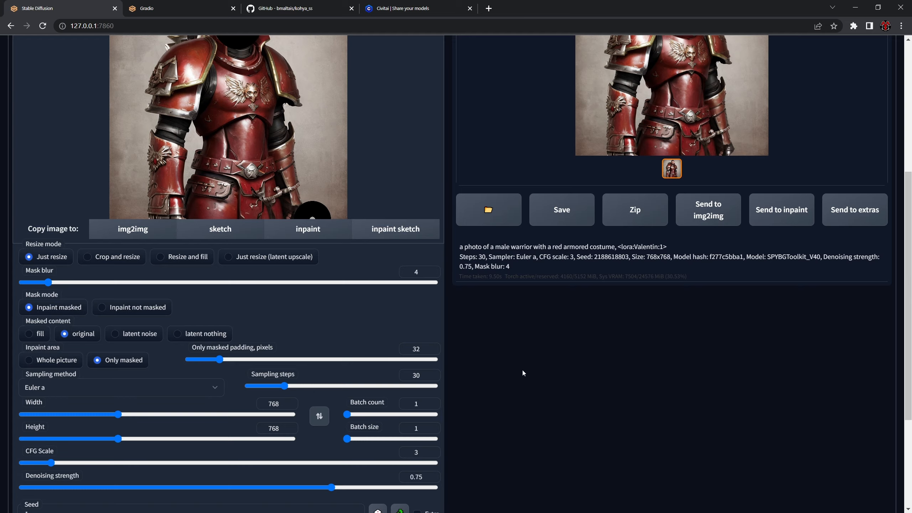
scroll(259, 404, up, 5)
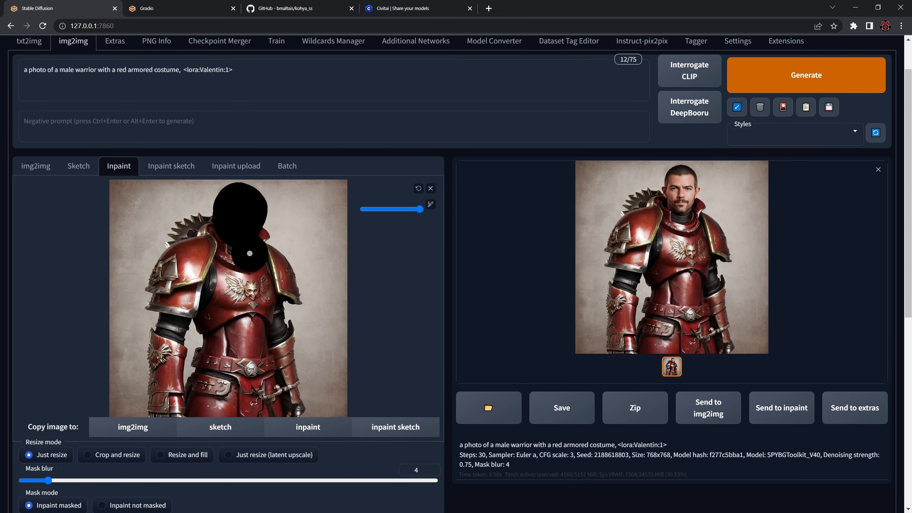
scroll(518, 231, down, 5)
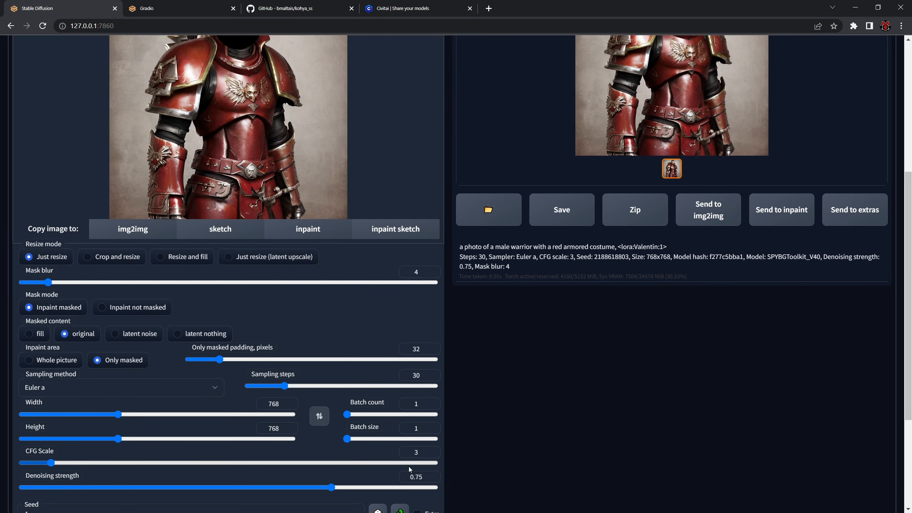
scroll(334, 431, up, 4)
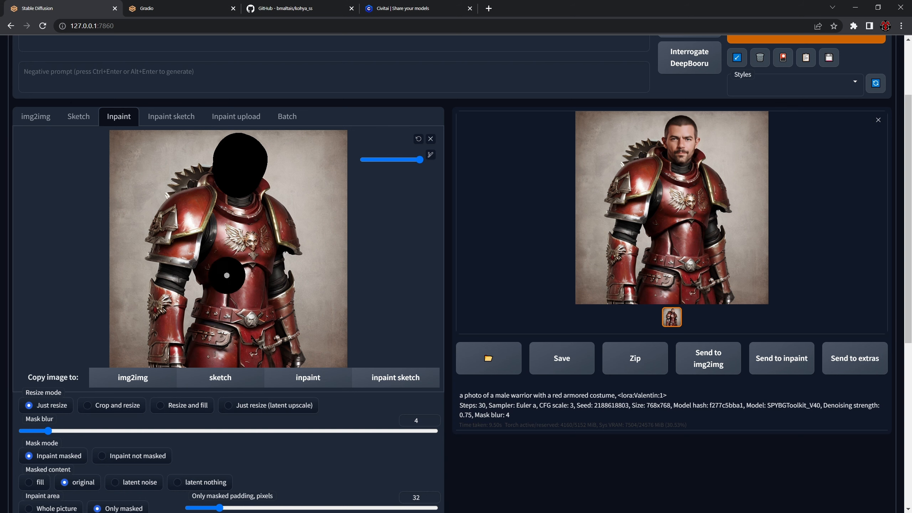
scroll(251, 255, down, 1)
scroll(240, 261, up, 1)
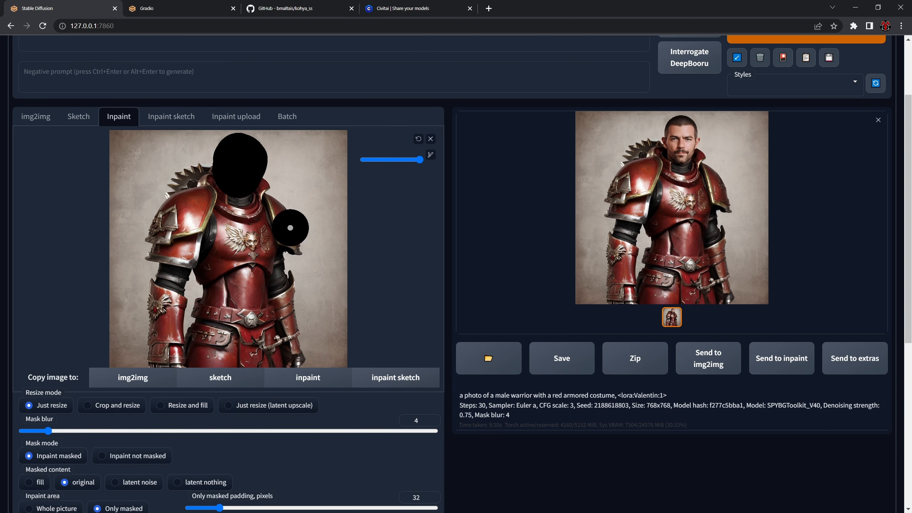
scroll(234, 265, down, 2)
scroll(240, 252, up, 3)
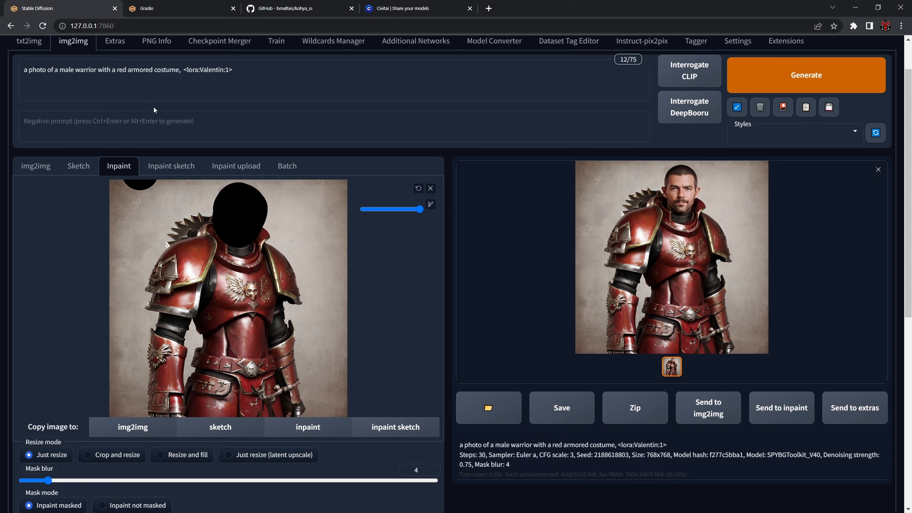
Step: Set the denoising strength for the inpaint to 0.65
scroll(267, 165, down, 8)
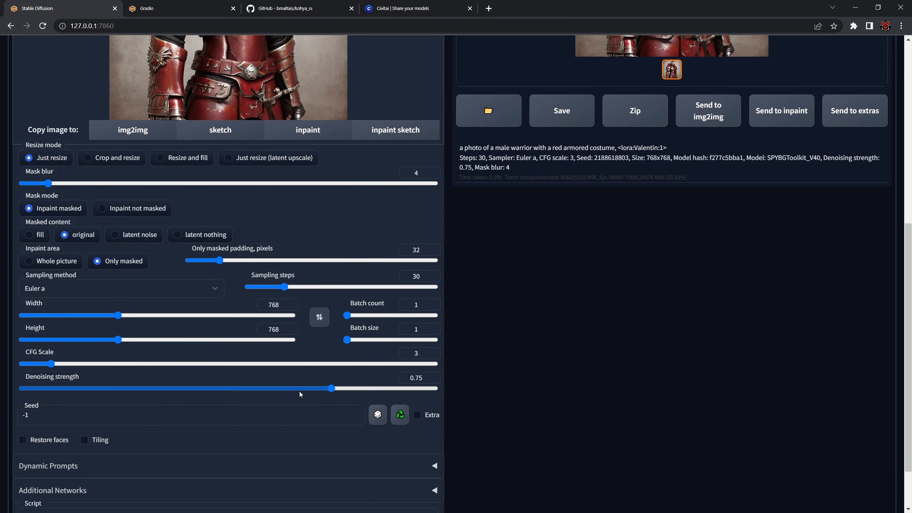
drag(330, 389, 290, 389)
scroll(469, 370, up, 8)
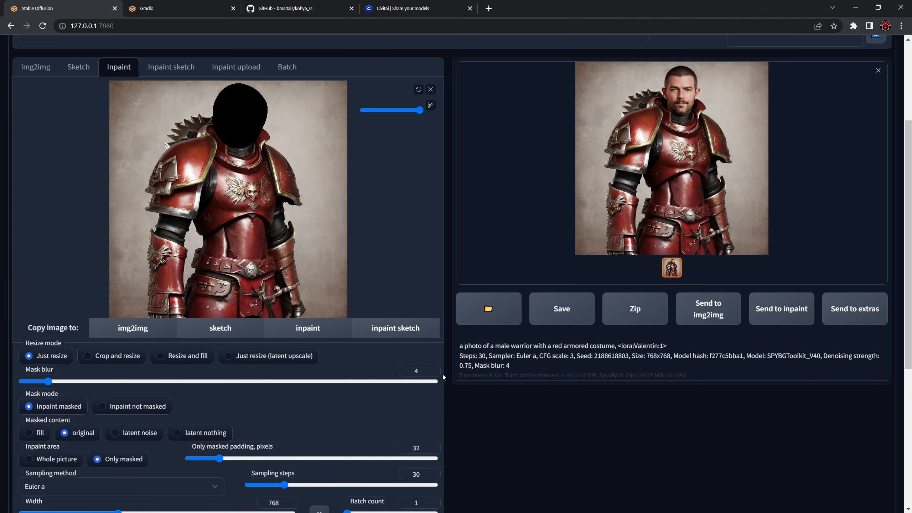
Step: Set the inpaint output width and height to 1024
scroll(247, 409, down, 4)
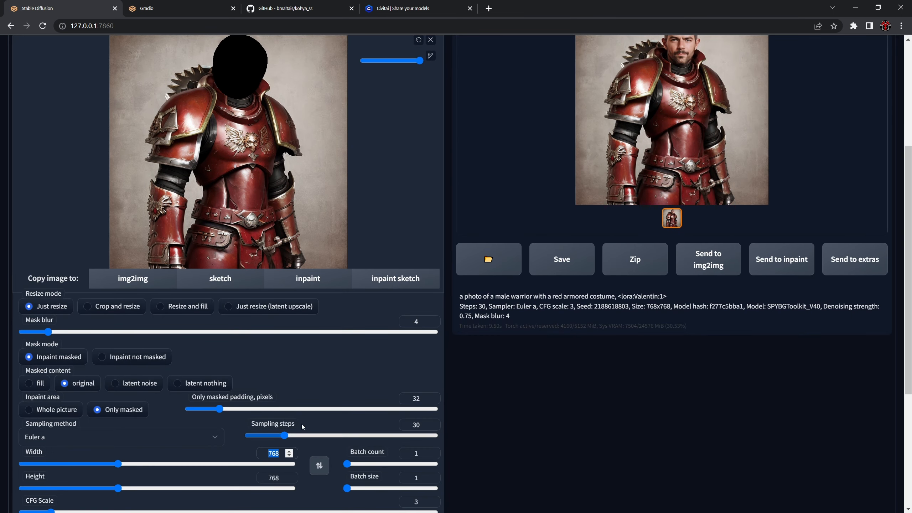
scroll(295, 230, up, 3)
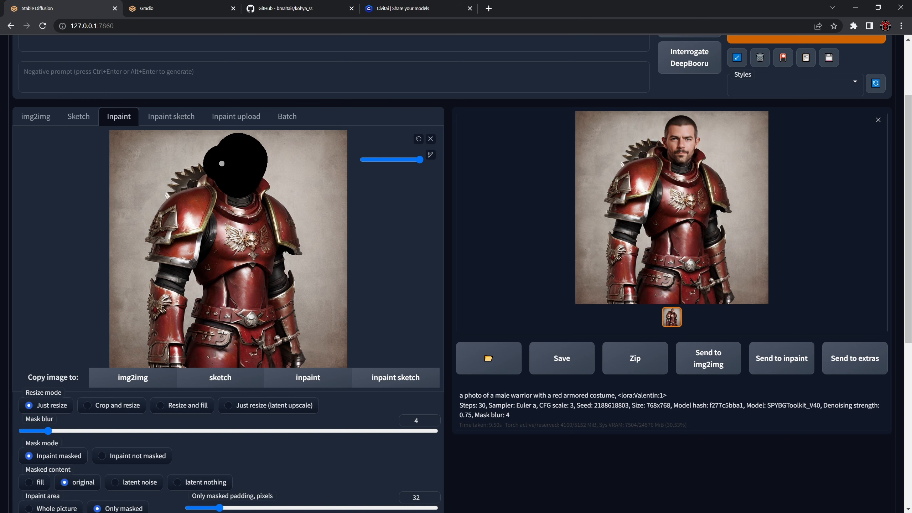
scroll(245, 397, down, 5)
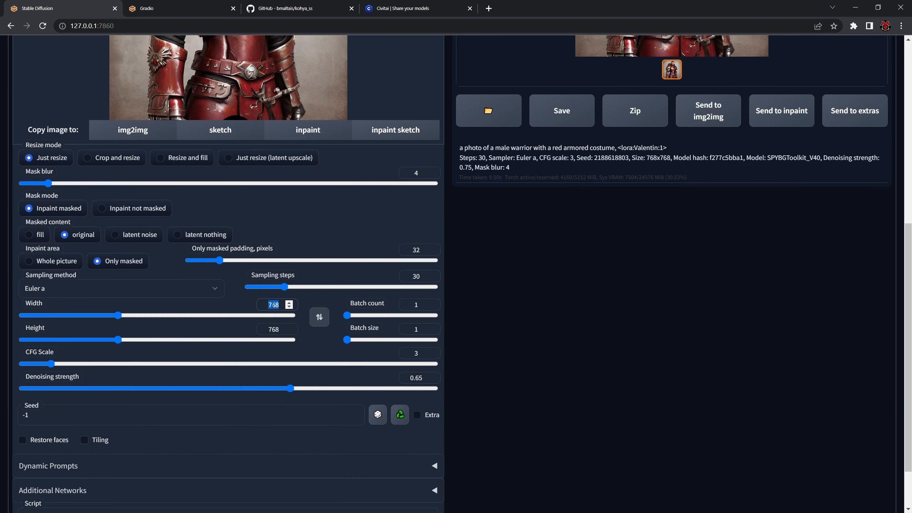
text(1024)
key(Tab)
text(1024)
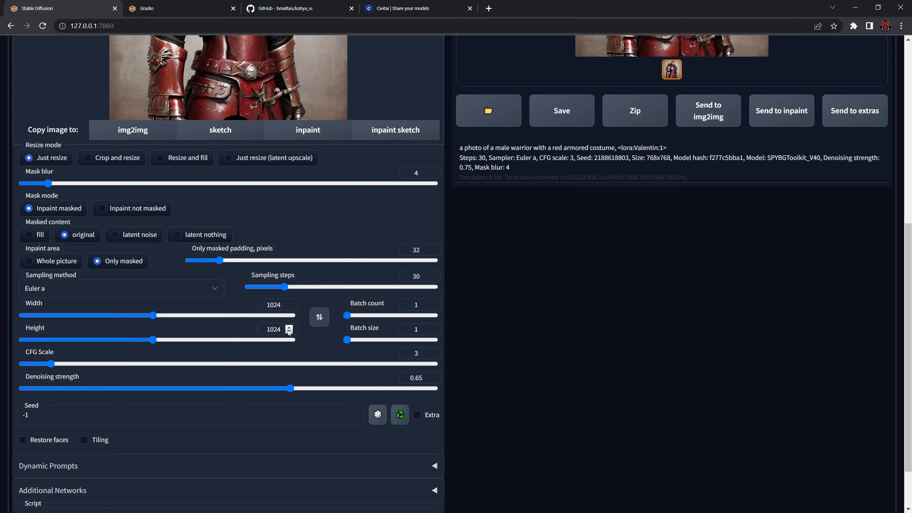
Step: Set the sampling method to DPM++ 2M Karras and generate the inpainted head
scroll(276, 326, up, 4)
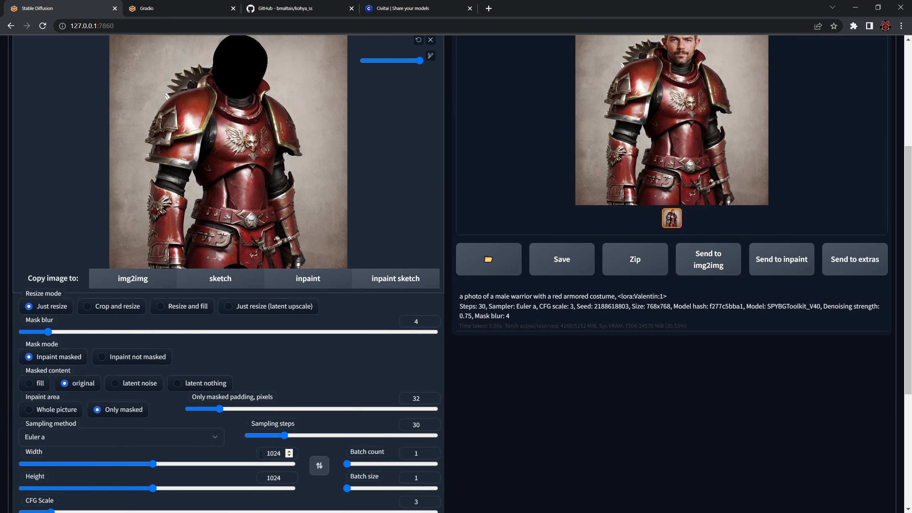
click(177, 435)
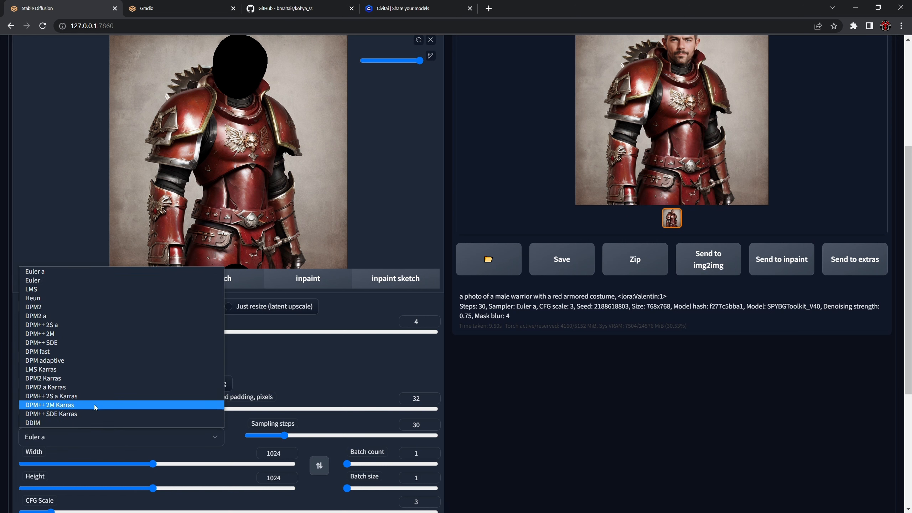
click(94, 405)
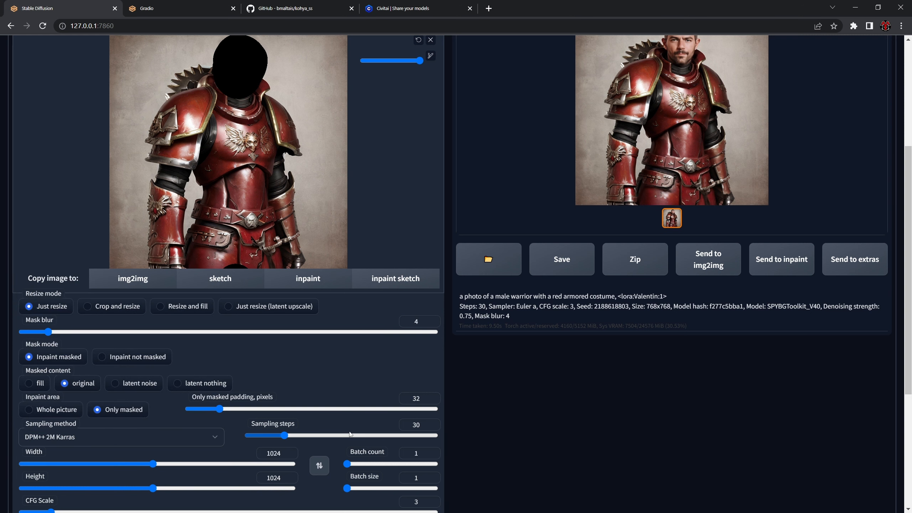
scroll(464, 376, up, 5)
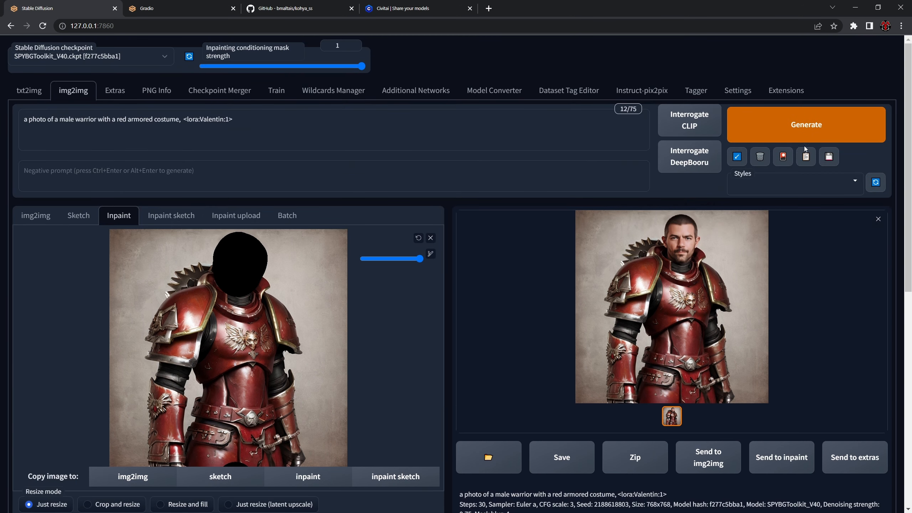
click(804, 136)
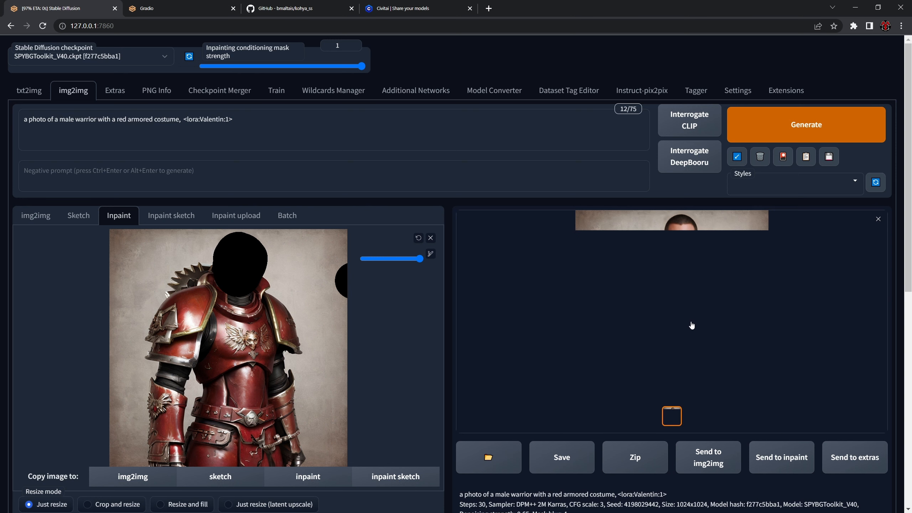
Step: Send the newly generated warrior image back to inpaint and review its mask and generation settings
scroll(643, 318, down, 1)
click(791, 410)
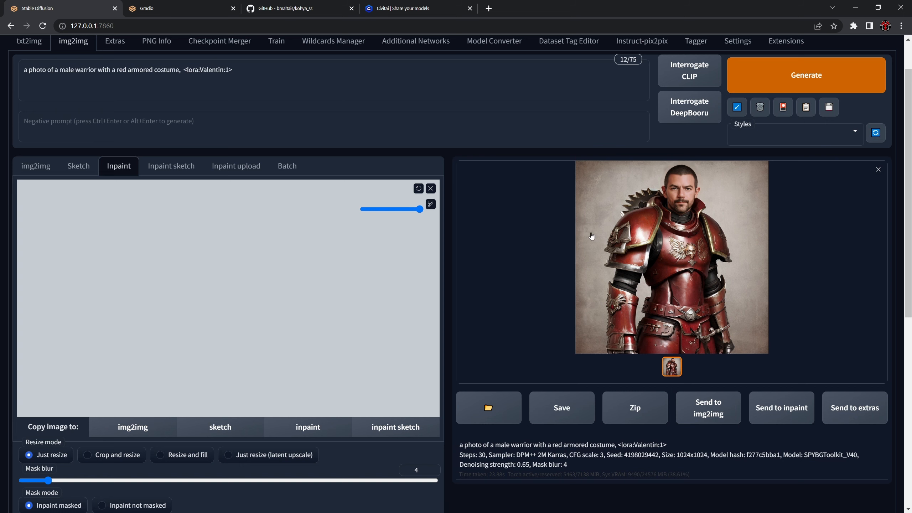
scroll(362, 299, down, 6)
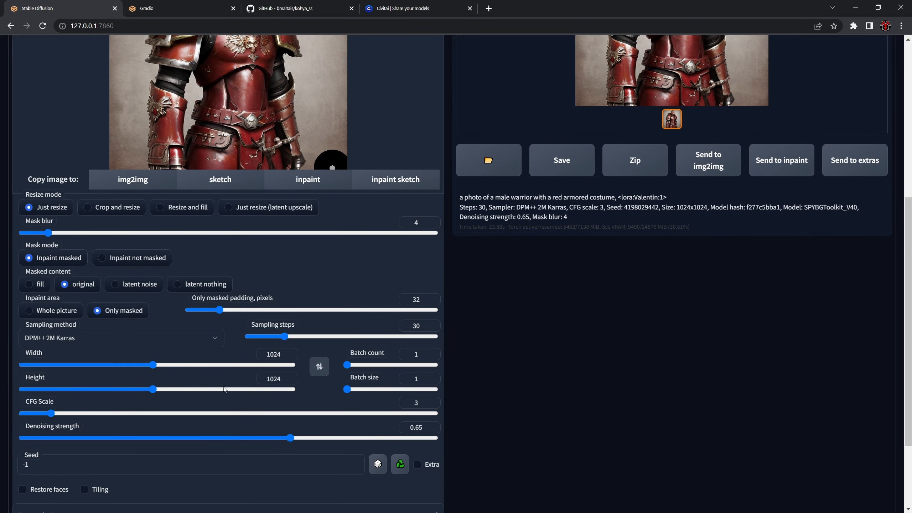
scroll(224, 389, up, 7)
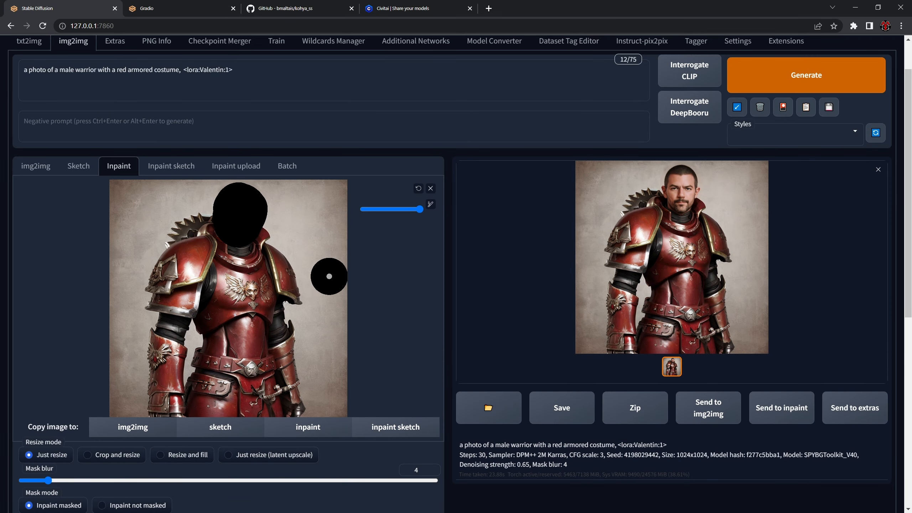
scroll(306, 266, down, 2)
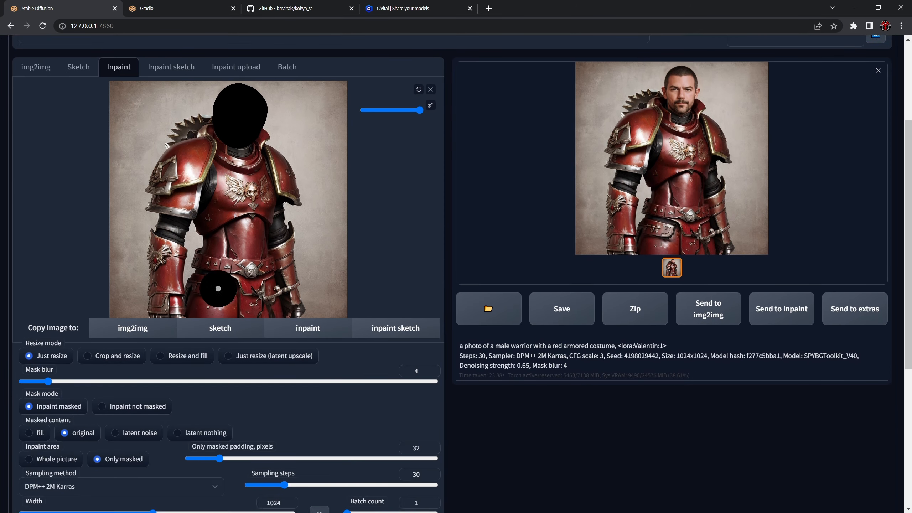
scroll(210, 273, up, 1)
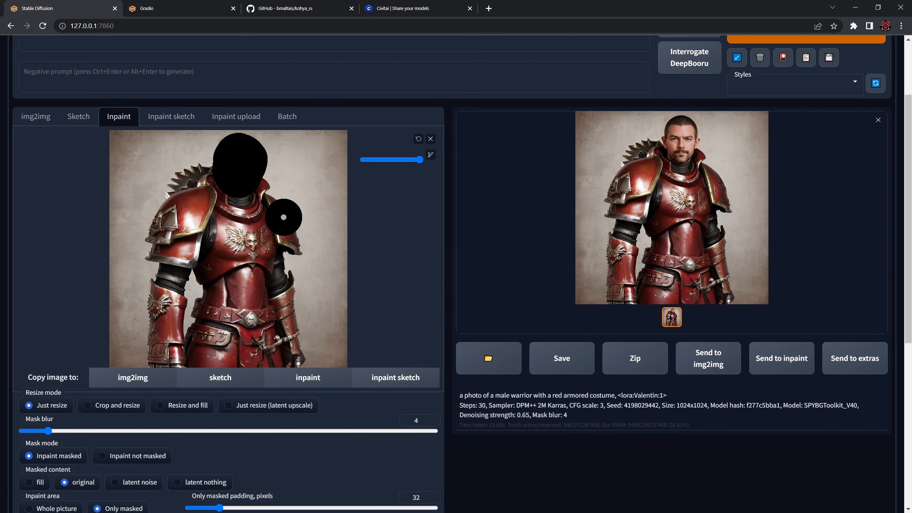
Step: Undo the head mask and remove the warrior image from the inpaint canvas
click(419, 140)
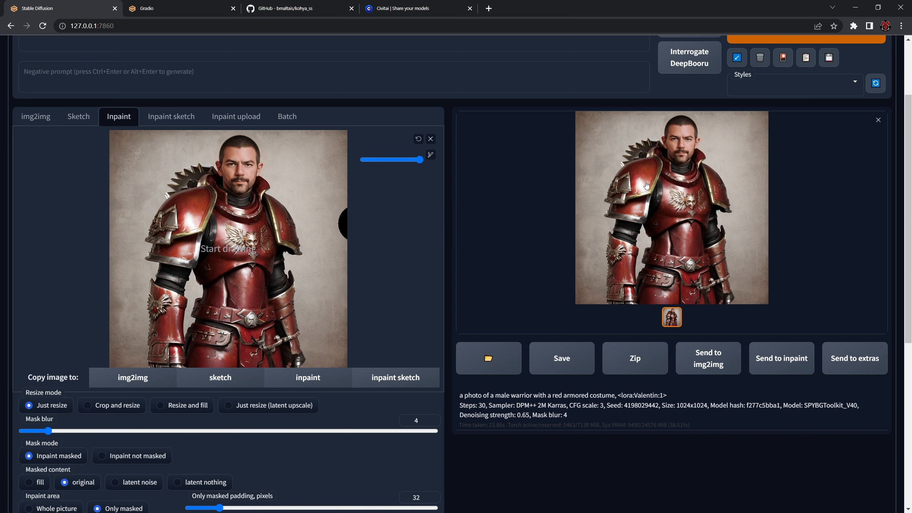
scroll(652, 253, up, 2)
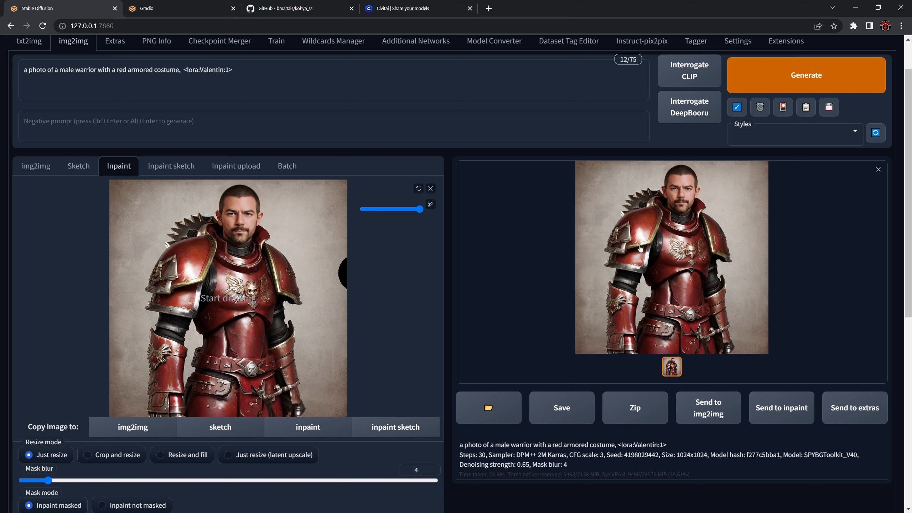
click(430, 188)
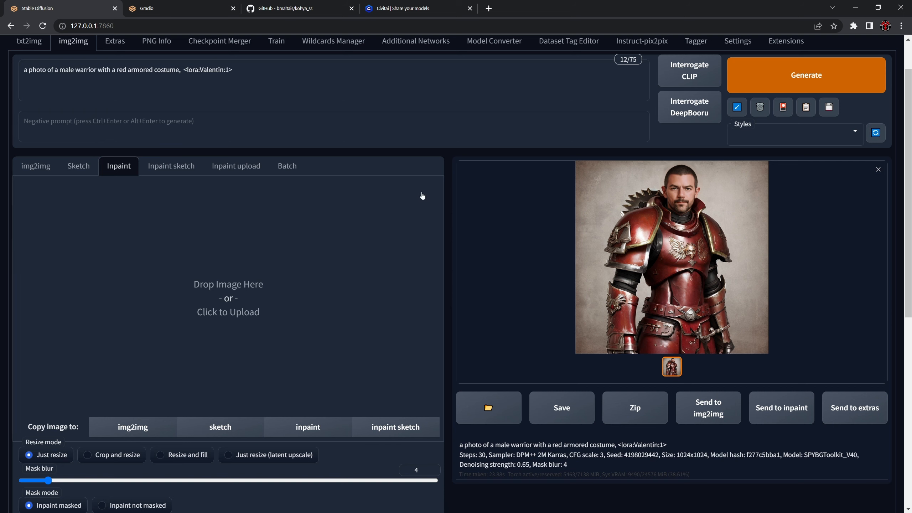
Step: Try to copy the enlarged warrior image from the preview and bring it into the open Photoshop document
click(665, 226)
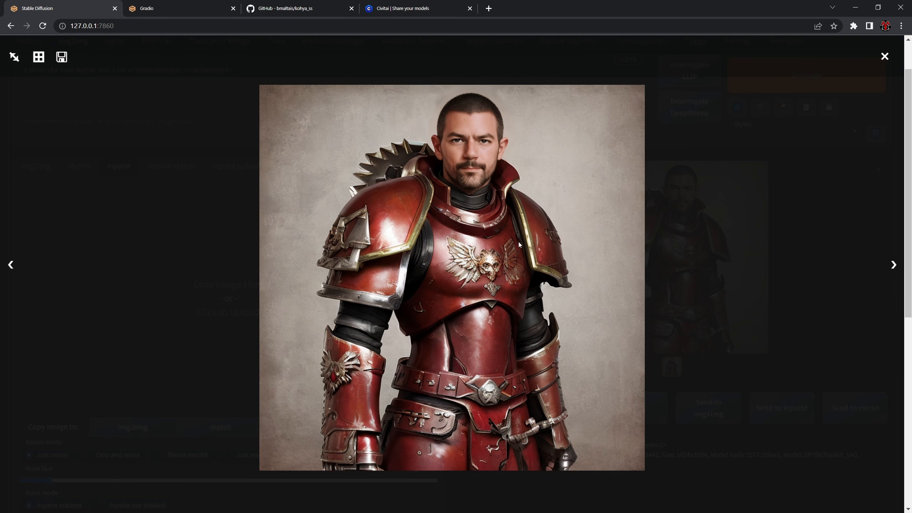
right_click(489, 252)
click(526, 279)
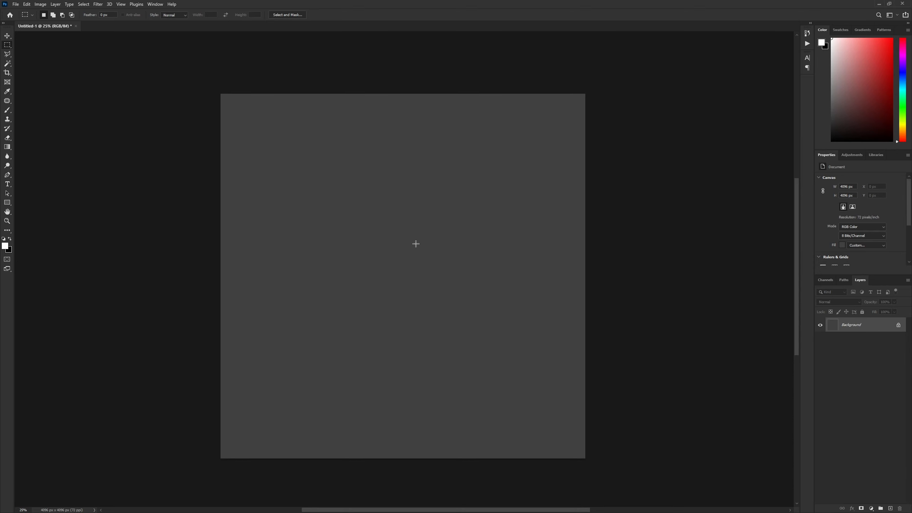
click(7, 35)
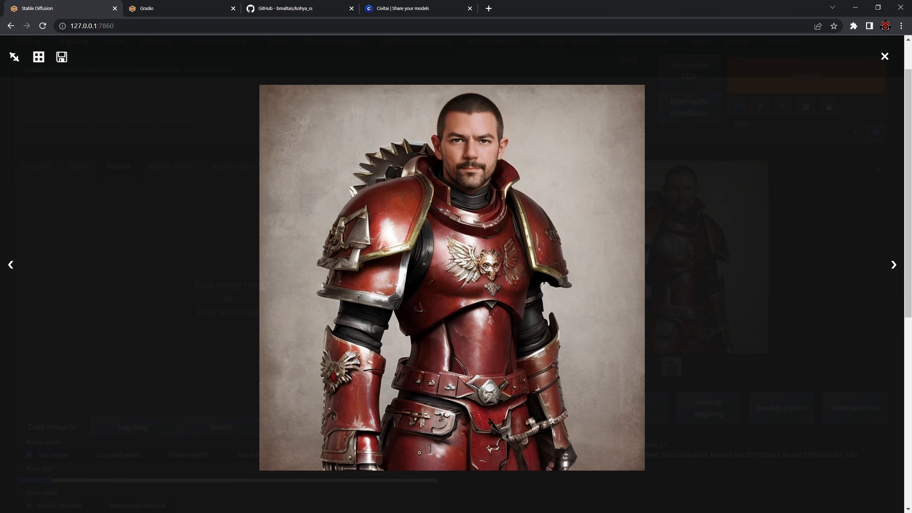
right_click(480, 276)
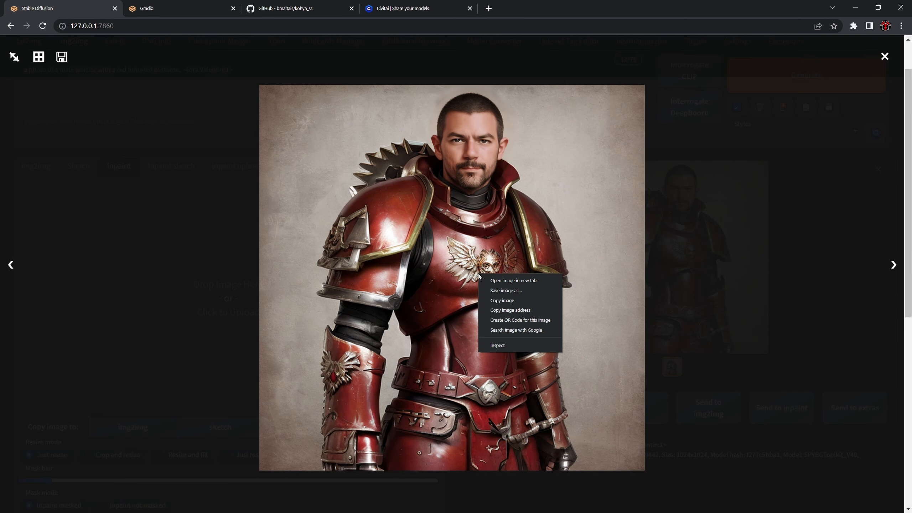
click(513, 304)
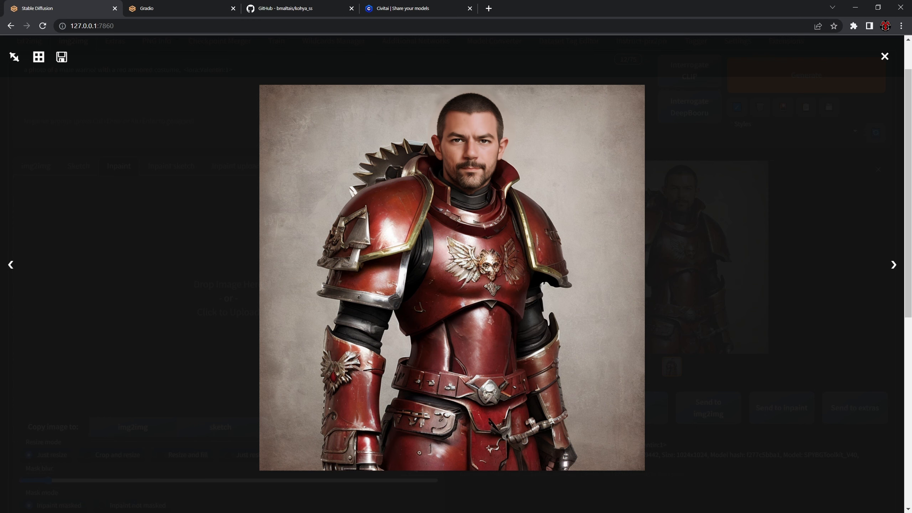
key(alt+Tab)
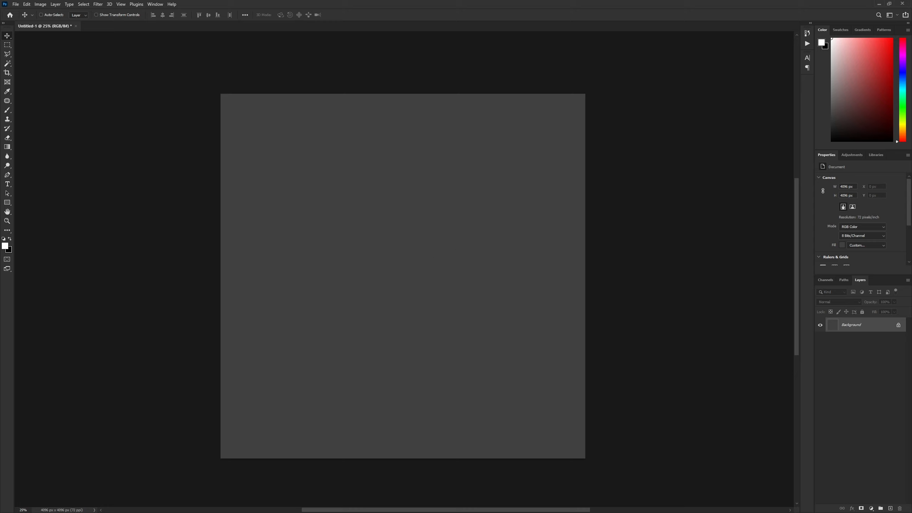
Step: Close the enlarged preview and try to transfer the warrior image into Photoshop by copying the result picture
key(alt+Tab)
click(766, 204)
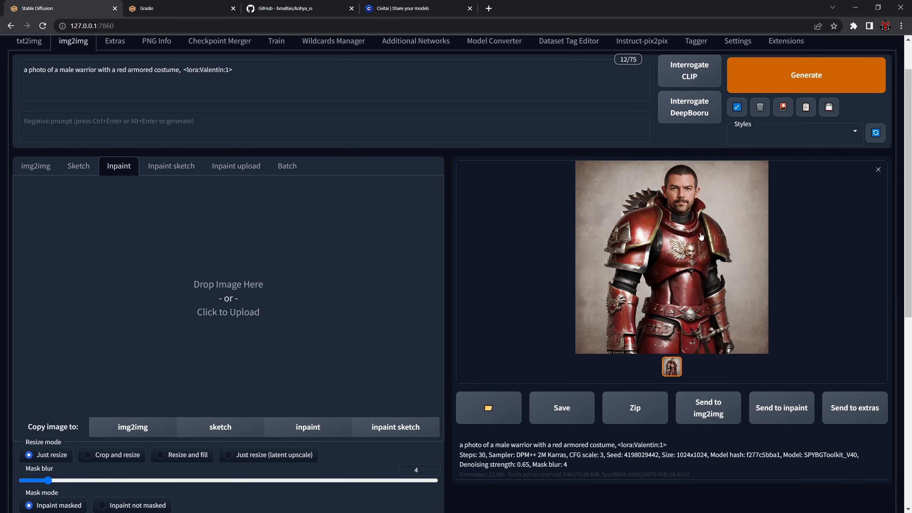
right_click(649, 229)
click(675, 255)
key(alt+Tab)
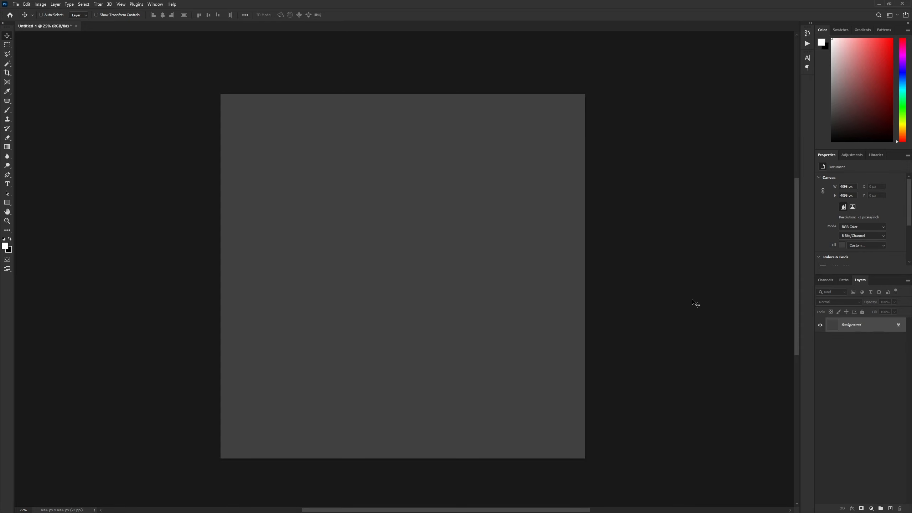
key(alt+Tab)
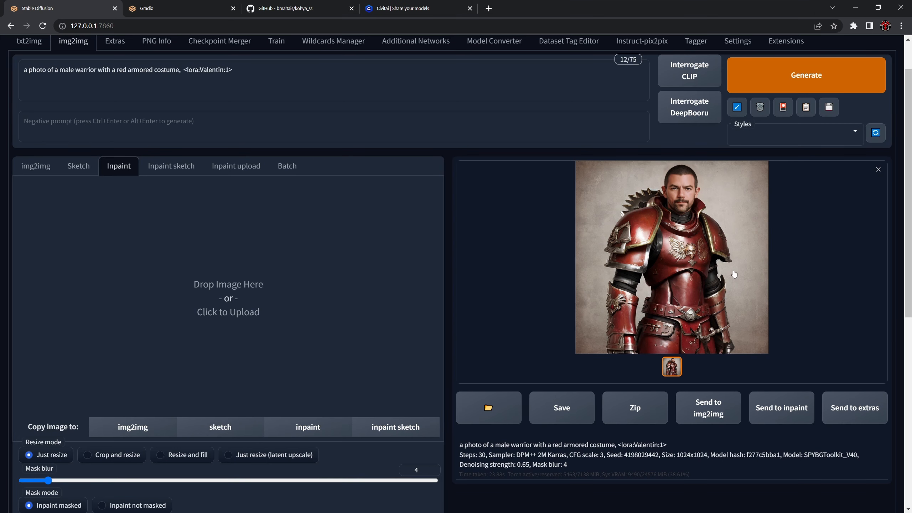
Step: Open the img2img-images output folder and load the newest warrior image into Photoshop as its own document
click(499, 410)
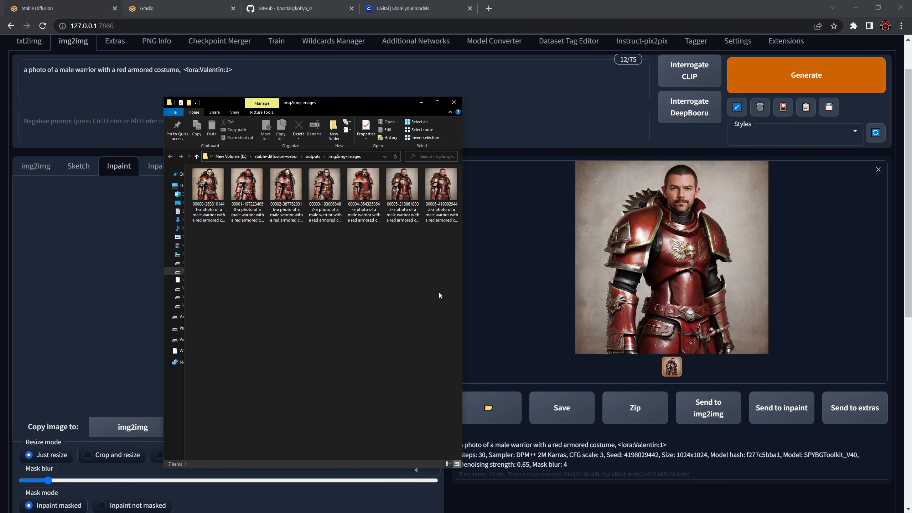
click(441, 185)
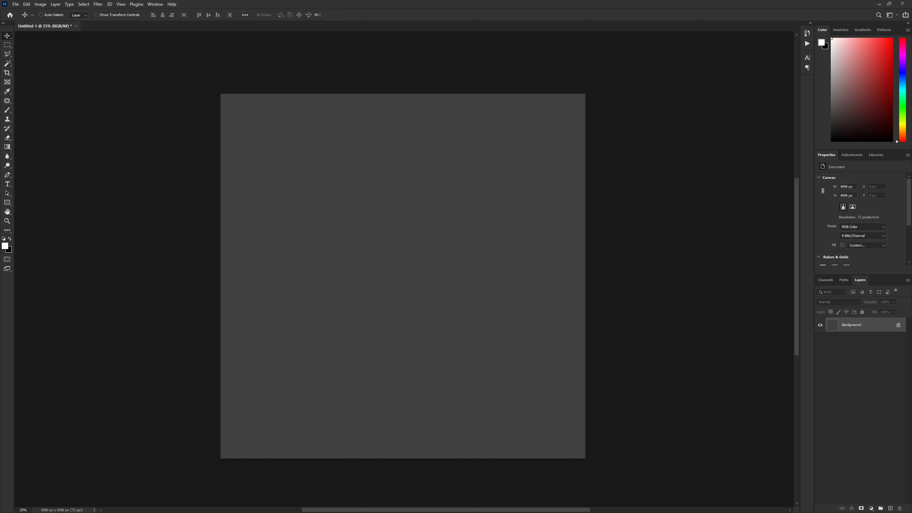
drag(588, 117, 504, 28)
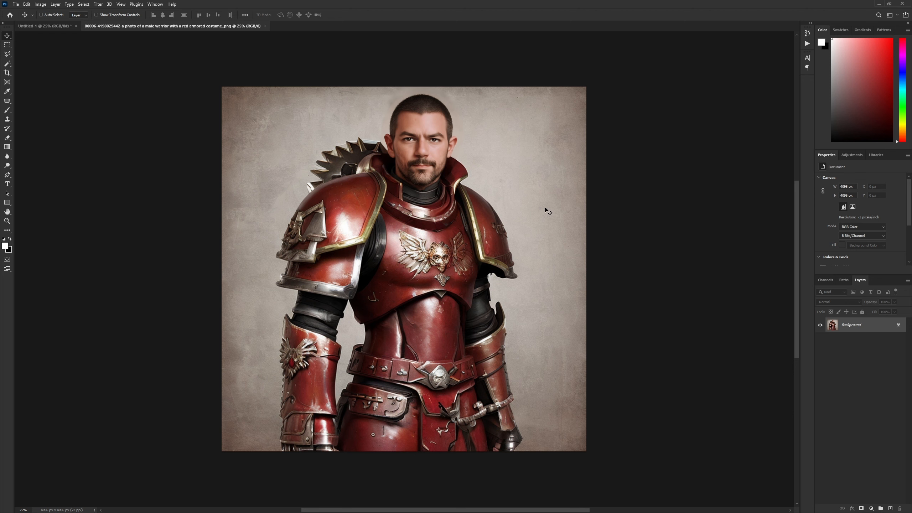
Step: Frame the warrior's head and shoulders and set up the Brush tool with a hard round tip
key(ctrl+plus)
key(ctrl+plus)
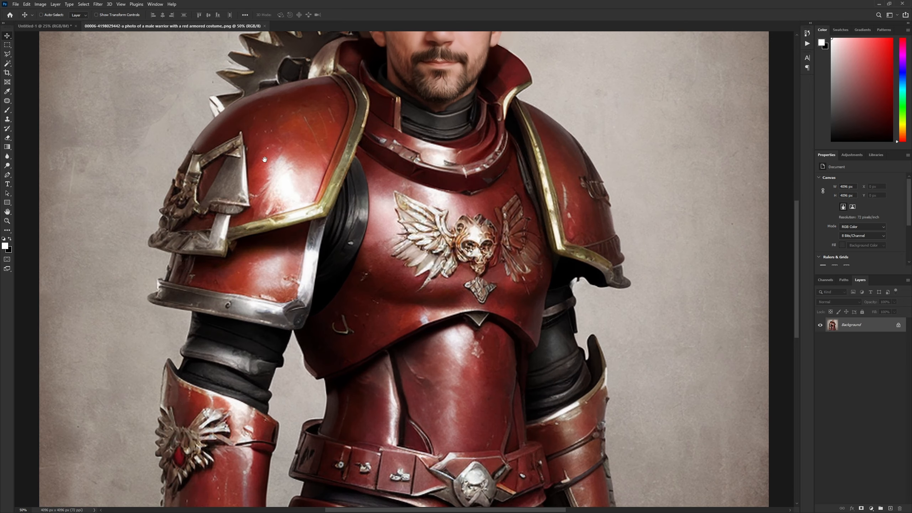
drag(275, 162, 394, 277)
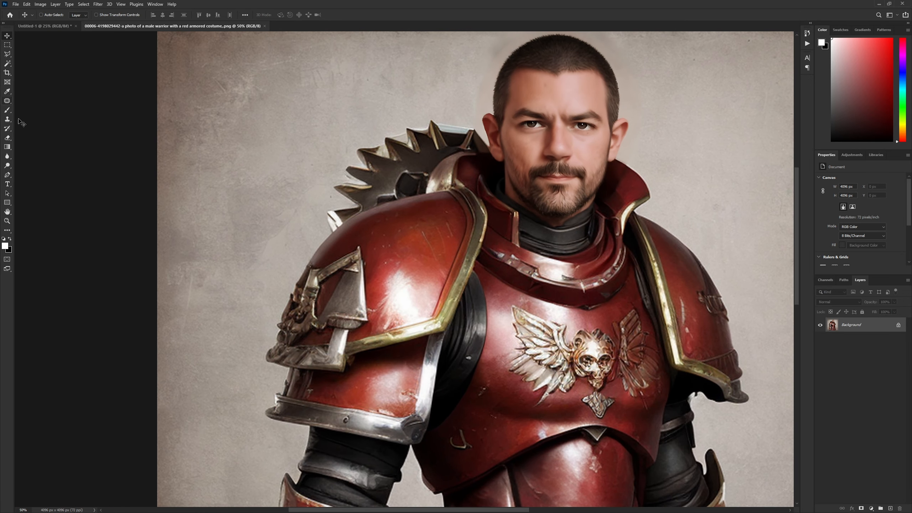
key(b)
click(52, 15)
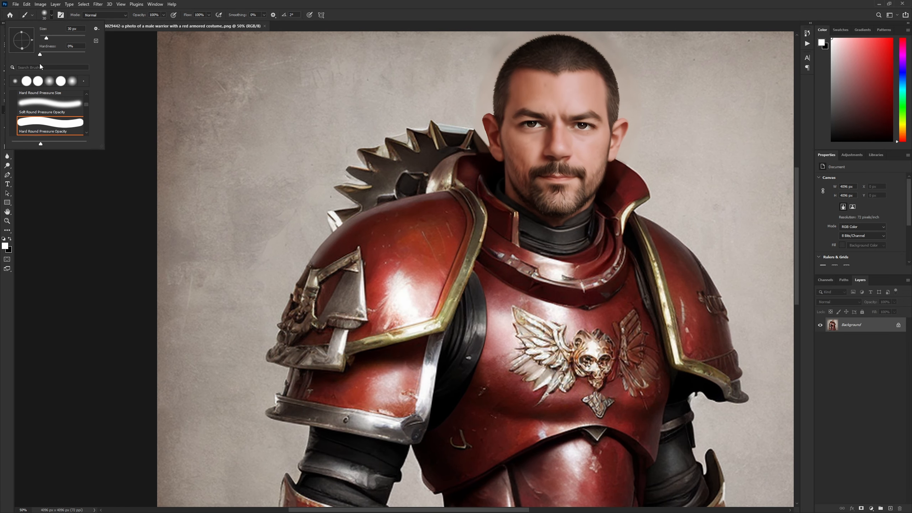
drag(91, 55, 52, 39)
Step: Paint over the upper part of the spiked wheel behind the shoulder with an enlarged brush and sampled background colours
alt+click(426, 95)
alt+click(423, 97)
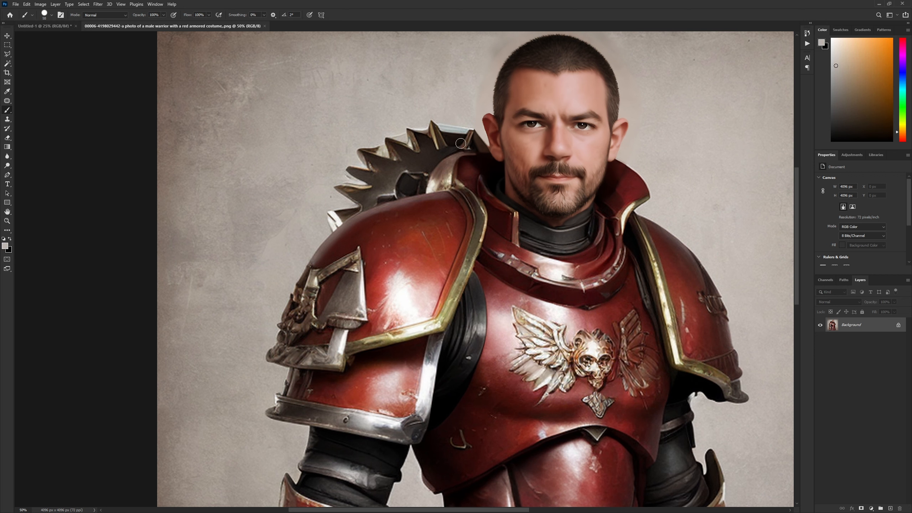
key(bracketright)
key(bracketright)
key(bracketright)
key(bracketright)
key(bracketleft)
alt+click(469, 117)
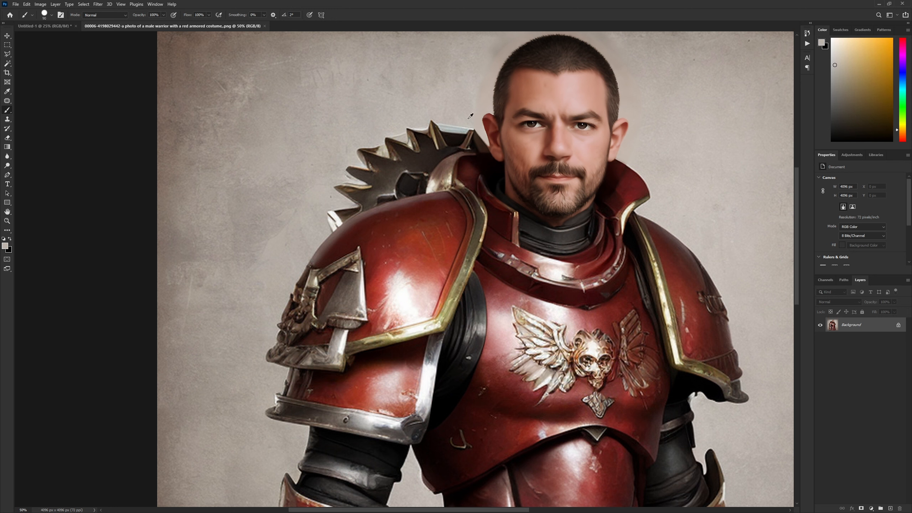
mouse_move(473, 144)
mouse_down()
mouse_move(444, 141)
mouse_move(461, 145)
mouse_move(431, 159)
mouse_move(454, 149)
mouse_move(445, 179)
mouse_move(454, 130)
mouse_move(412, 131)
mouse_move(370, 149)
mouse_move(346, 173)
mouse_up()
alt+click(337, 147)
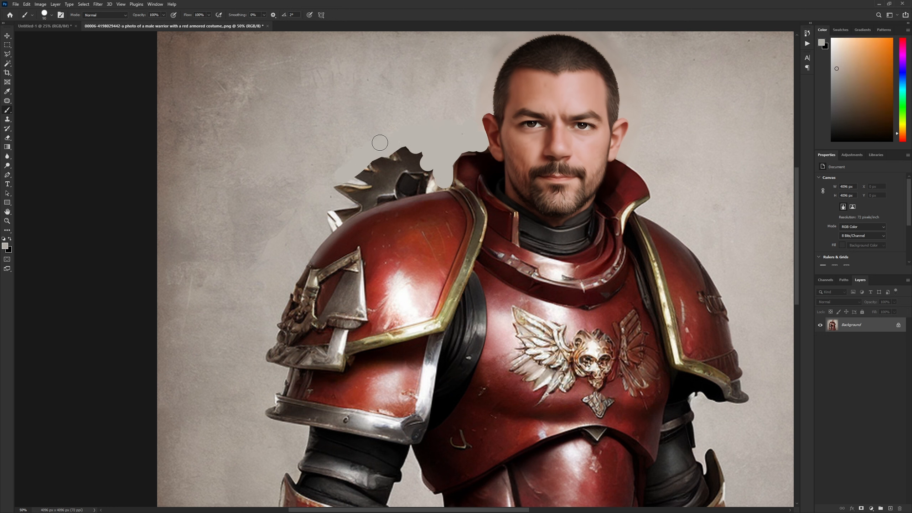
Step: Paint out the rest of the spiked wheel above the shoulder armour with sampled background colours at 50% brush opacity
key(2)
key(5)
key(5)
key(5)
mouse_move(412, 152)
mouse_down()
mouse_move(341, 185)
mouse_move(390, 152)
mouse_move(367, 163)
mouse_move(399, 153)
mouse_move(389, 154)
mouse_move(435, 160)
mouse_move(398, 162)
mouse_move(407, 176)
mouse_move(383, 186)
mouse_move(345, 188)
mouse_move(299, 221)
mouse_move(353, 206)
mouse_move(304, 233)
mouse_move(402, 187)
mouse_move(356, 203)
mouse_move(338, 212)
mouse_move(429, 183)
mouse_move(374, 188)
mouse_move(432, 182)
mouse_move(388, 189)
mouse_move(382, 176)
mouse_move(418, 161)
mouse_move(394, 168)
mouse_move(415, 155)
mouse_move(407, 152)
mouse_move(350, 185)
mouse_move(434, 194)
mouse_up()
alt+click(391, 151)
alt+click(327, 197)
Step: Paint a thin cream trim along the plain inner edge of the collar, using colour sampled from the opposite collar's trim
drag(549, 255, 447, 265)
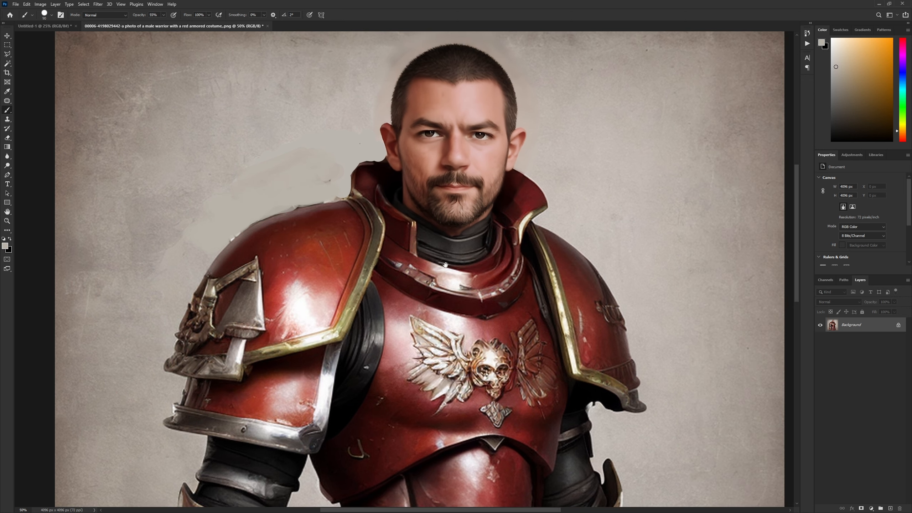
alt+click(532, 215)
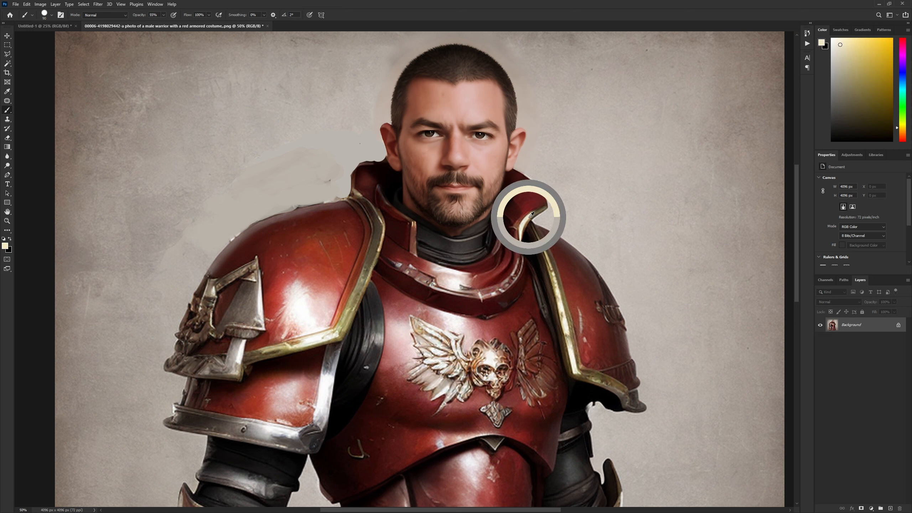
key(bracketleft)
key(bracketleft)
key(bracketleft)
key(bracketleft)
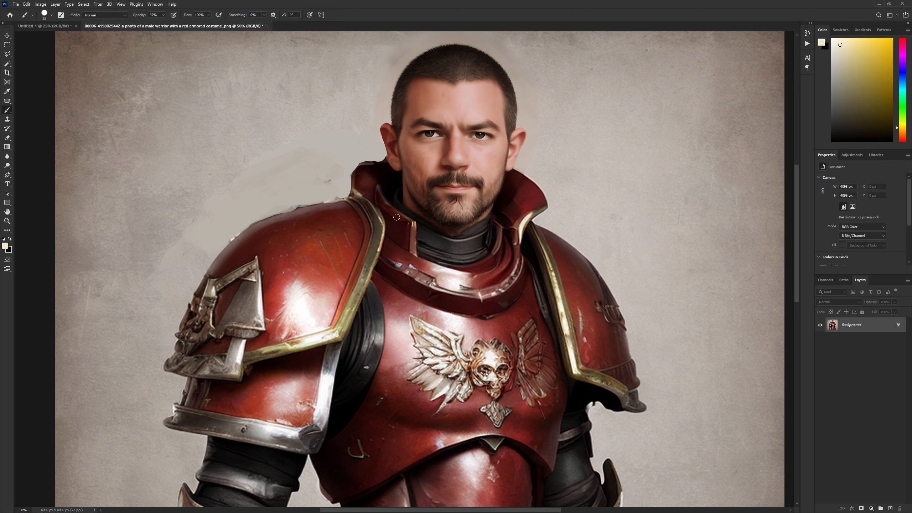
key(bracketleft)
drag(394, 209, 412, 231)
alt+click(539, 210)
mouse_move(408, 224)
mouse_down()
mouse_move(412, 244)
mouse_move(406, 216)
mouse_move(411, 247)
mouse_move(408, 221)
mouse_move(407, 243)
mouse_move(404, 225)
mouse_move(412, 234)
mouse_move(371, 193)
mouse_move(374, 175)
mouse_move(379, 202)
mouse_up()
alt+click(402, 210)
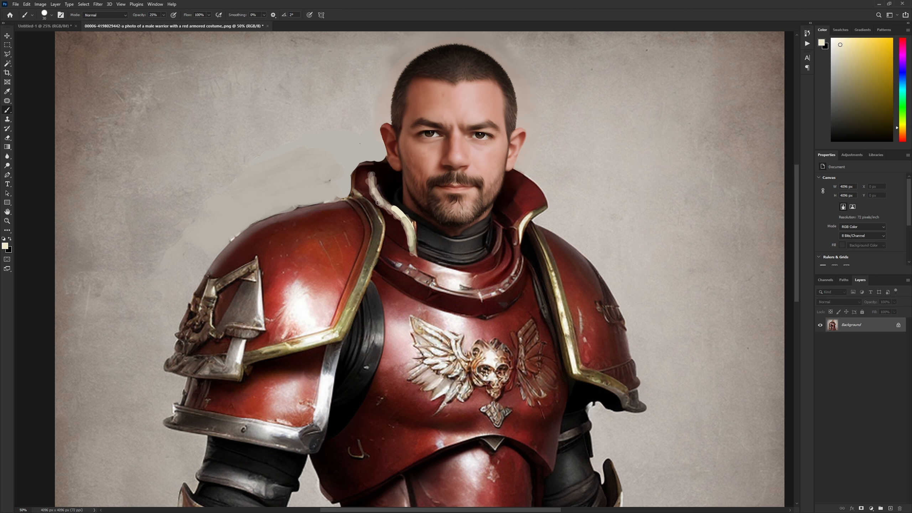
Step: Touch up the collar's interior with sampled dark red and paint out its upper tip with background colour at 100% opacity
alt+click(528, 195)
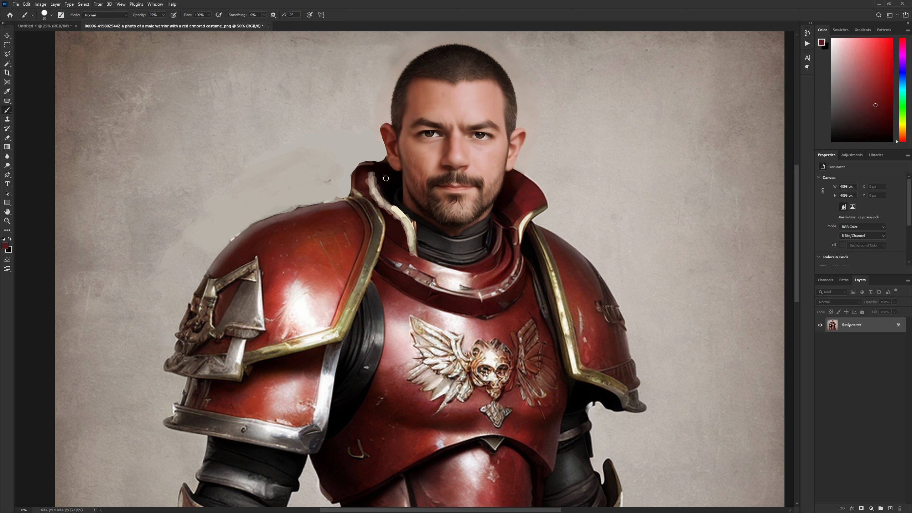
key(bracketright)
mouse_move(389, 172)
mouse_down()
mouse_move(383, 194)
mouse_move(401, 209)
mouse_move(385, 173)
mouse_up()
alt+click(346, 144)
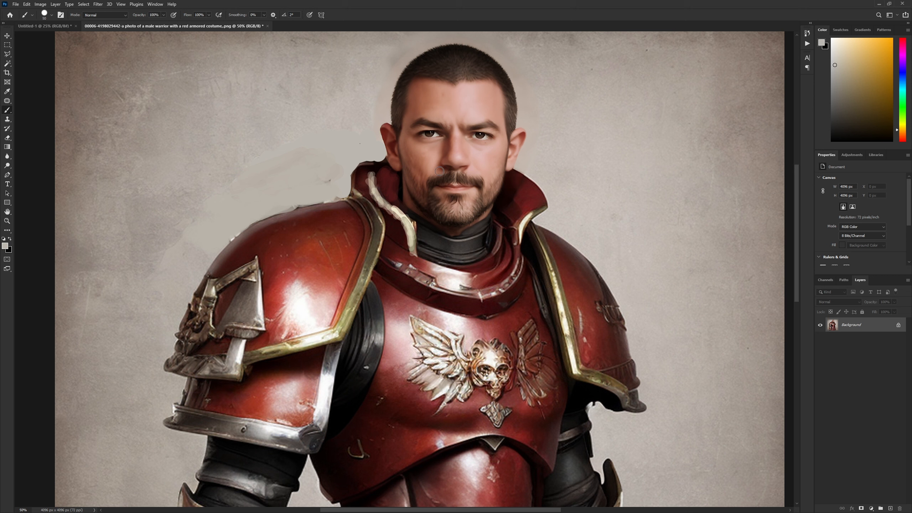
mouse_move(365, 162)
mouse_down()
mouse_move(356, 177)
mouse_move(369, 165)
mouse_up()
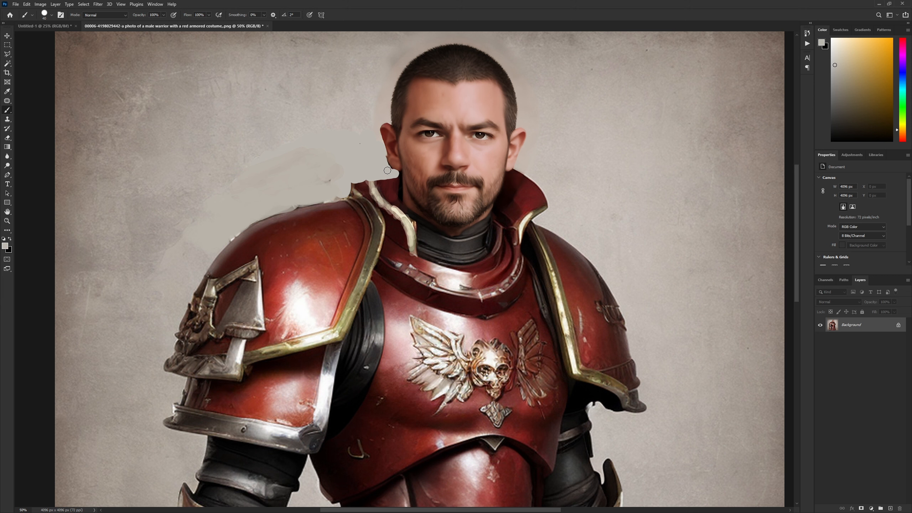
Step: Rebuild the collar beside the neck with sampled dark red and extend the cream trim around its upper edge
alt+click(387, 184)
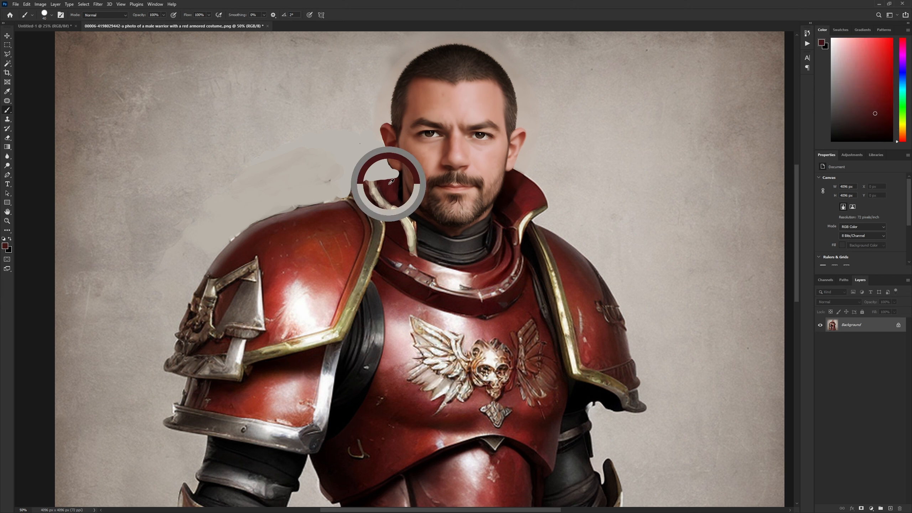
mouse_move(346, 179)
mouse_down()
mouse_move(344, 180)
mouse_move(373, 185)
mouse_move(377, 176)
mouse_move(396, 178)
mouse_move(375, 180)
mouse_move(394, 176)
mouse_up()
alt+click(376, 184)
alt+click(382, 183)
alt+click(373, 178)
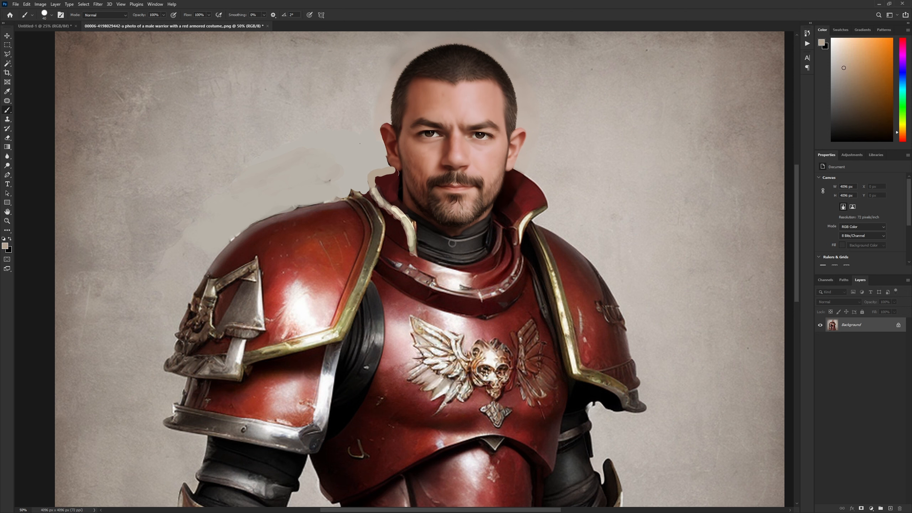
Step: Clean up the upper edge of the shoulder armour by painting sampled background colour along its outline
drag(345, 320, 374, 225)
mouse_move(345, 279)
mouse_down()
mouse_move(344, 162)
mouse_move(343, 299)
mouse_up()
alt+click(377, 141)
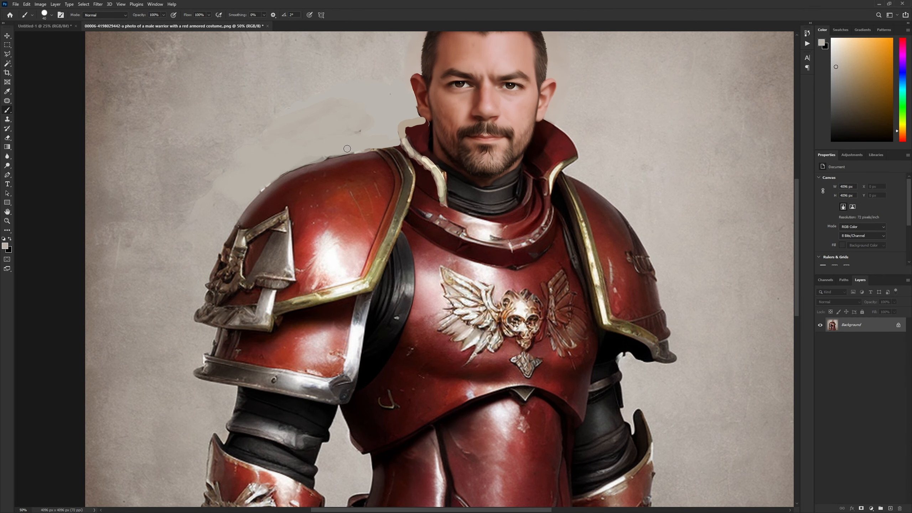
drag(347, 148, 317, 159)
drag(407, 204, 403, 247)
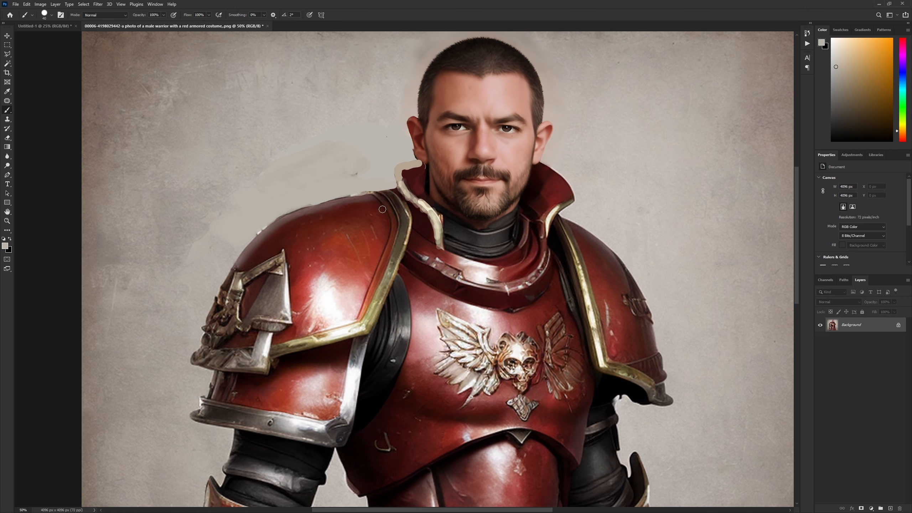
Step: Try to copy the retouched warrior into Stable Diffusion's inpaint canvas, and remove the pasted image from it
key(ctrl+a)
click(7, 44)
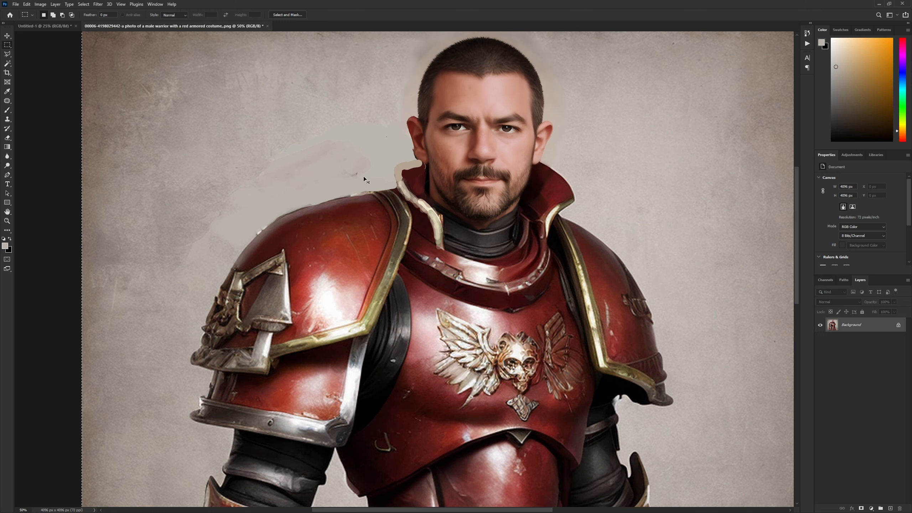
key(ctrl+d)
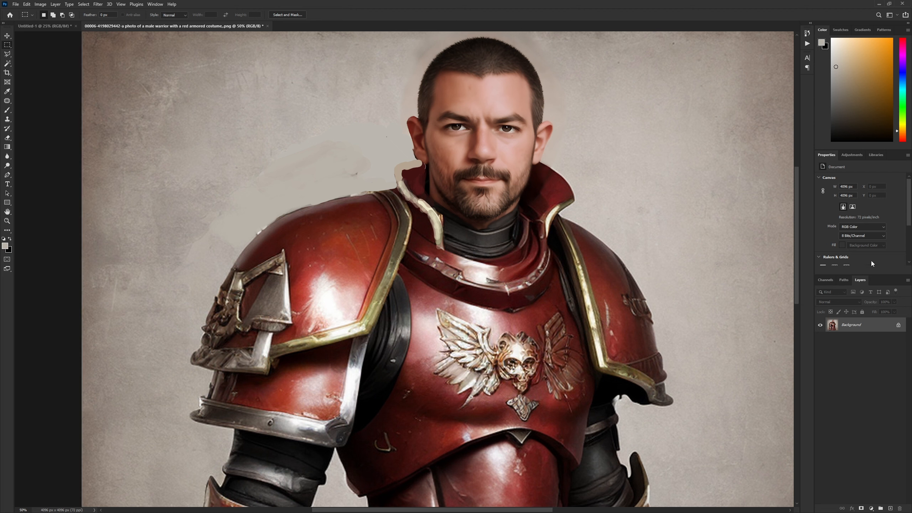
key(alt+Tab)
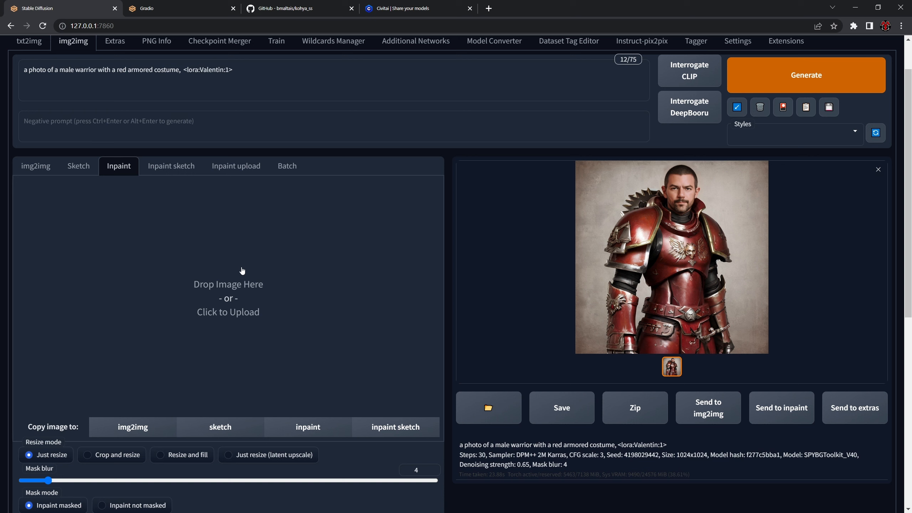
key(ctrl+v)
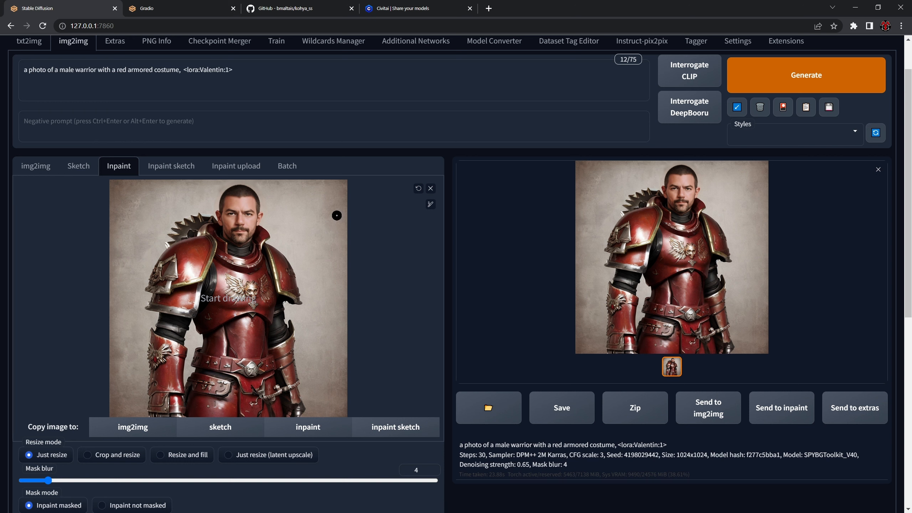
click(430, 188)
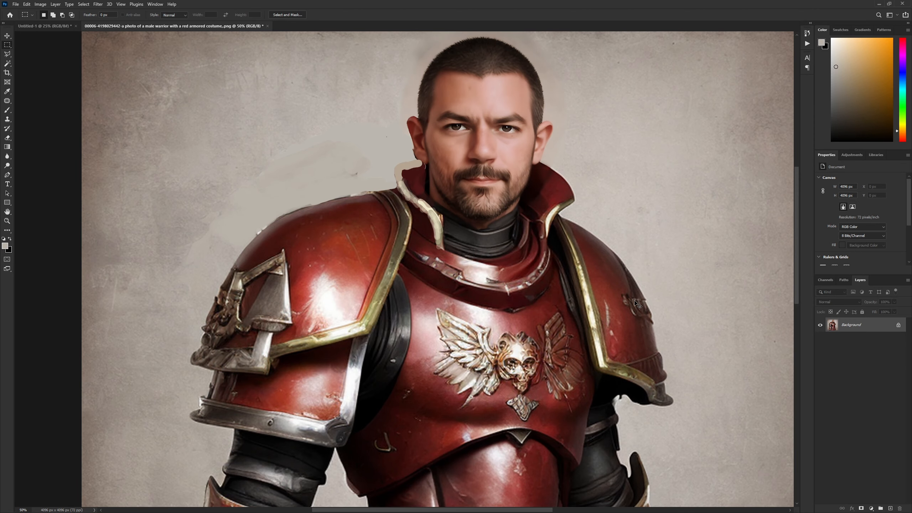
Step: Copy the whole retouched warrior image and paste it into Stable Diffusion's inpaint canvas
key(ctrl+minus)
key(ctrl+minus)
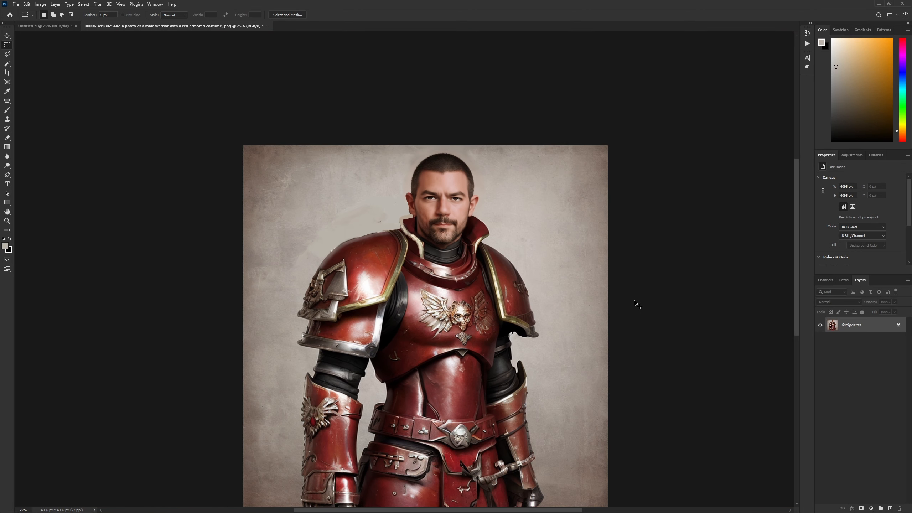
key(ctrl+BackSpace)
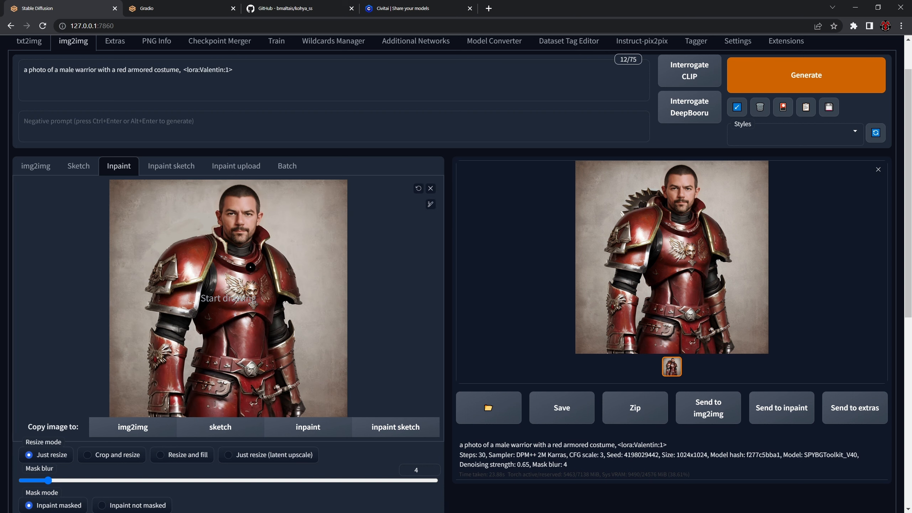
Step: Enlarge the mask brush, mask the emblem-bearing shoulder armour with the adjoining collar, and generate the inpainted image
mouse_move(430, 204)
click(399, 209)
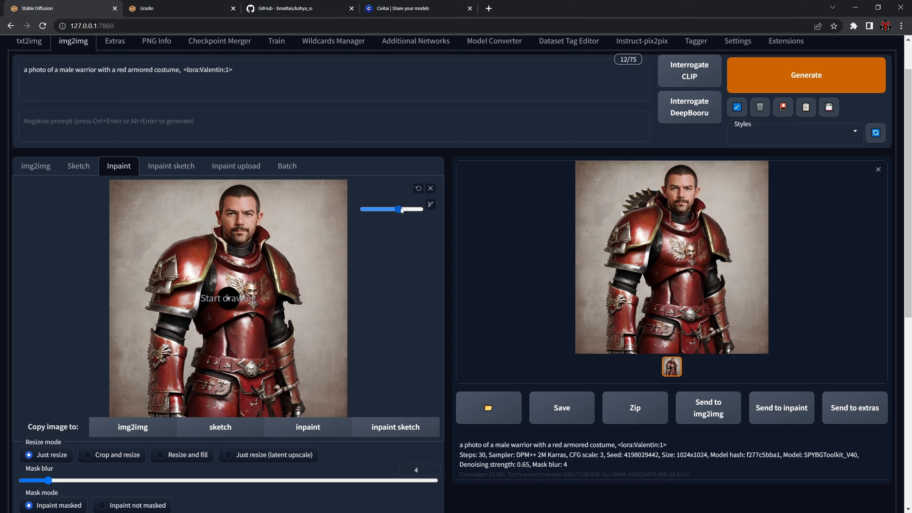
scroll(218, 413, down, 5)
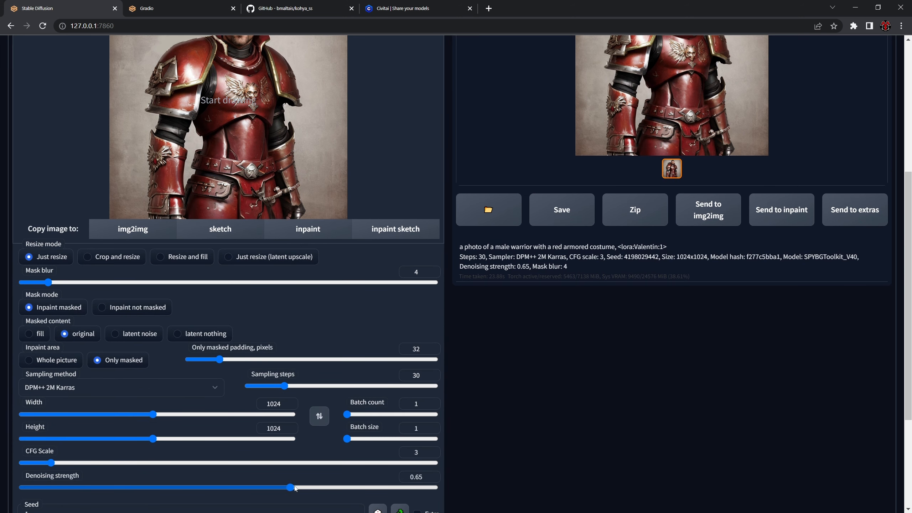
scroll(276, 262, up, 5)
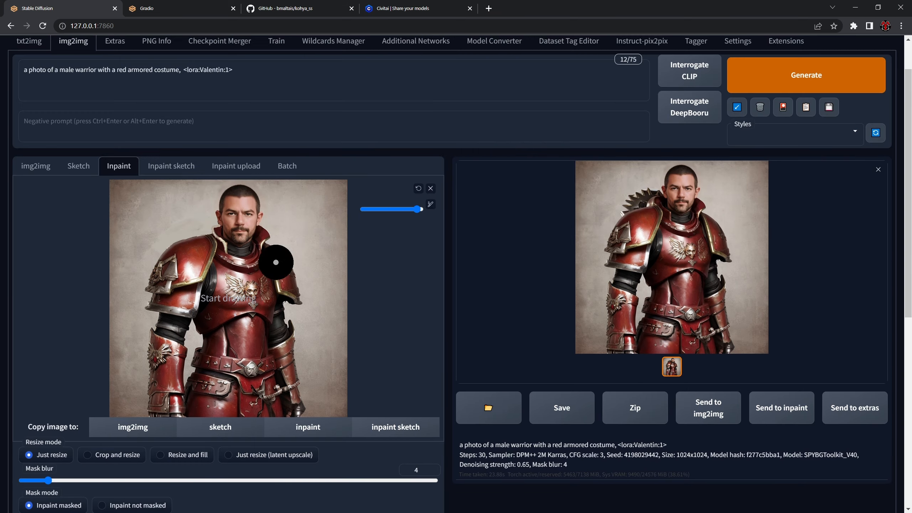
mouse_move(204, 217)
mouse_down()
mouse_move(217, 259)
mouse_move(192, 304)
mouse_move(154, 302)
mouse_move(158, 219)
mouse_move(199, 219)
mouse_move(171, 254)
mouse_move(196, 250)
mouse_move(184, 266)
mouse_up()
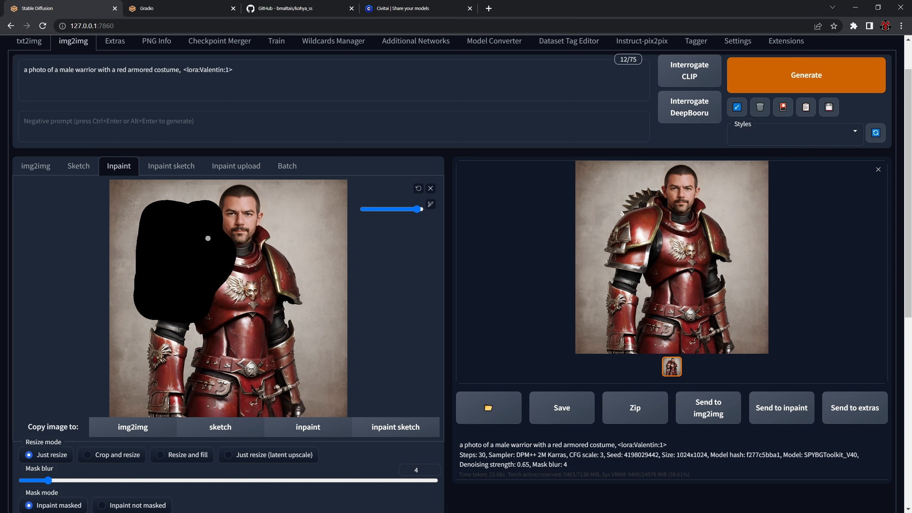
click(795, 80)
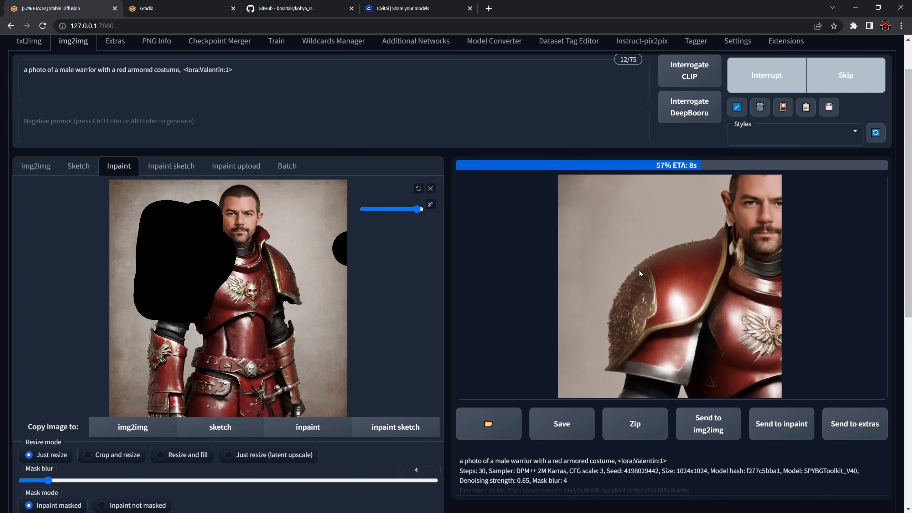
Step: Set the denoising strength to 0.5 and generate the masked shoulder again
scroll(561, 289, down, 7)
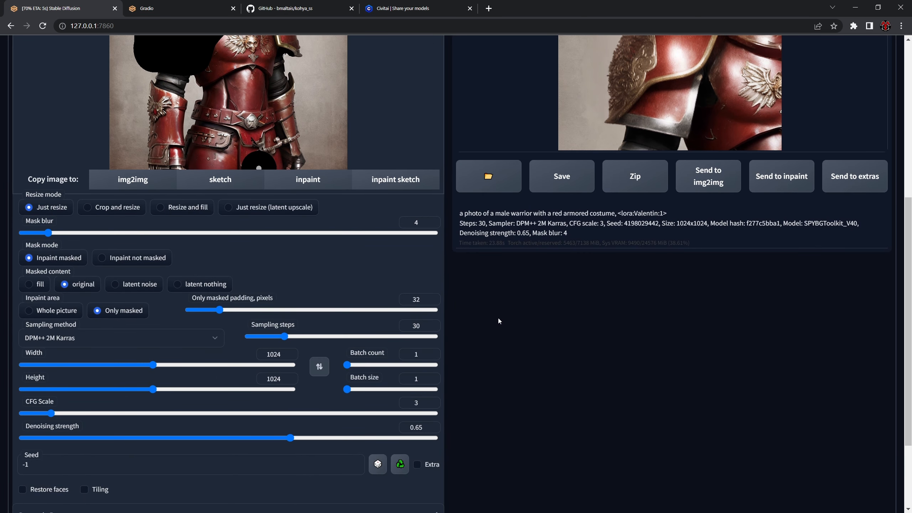
drag(210, 437, 217, 439)
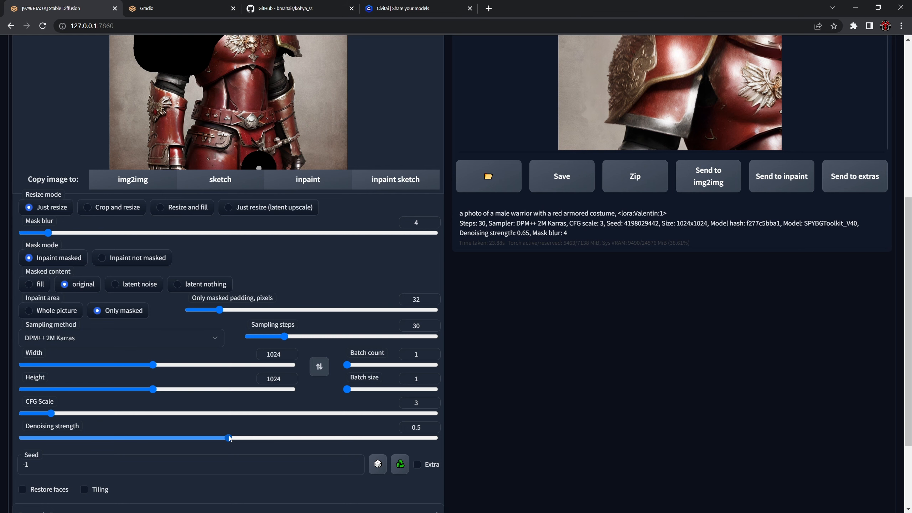
scroll(274, 352, up, 4)
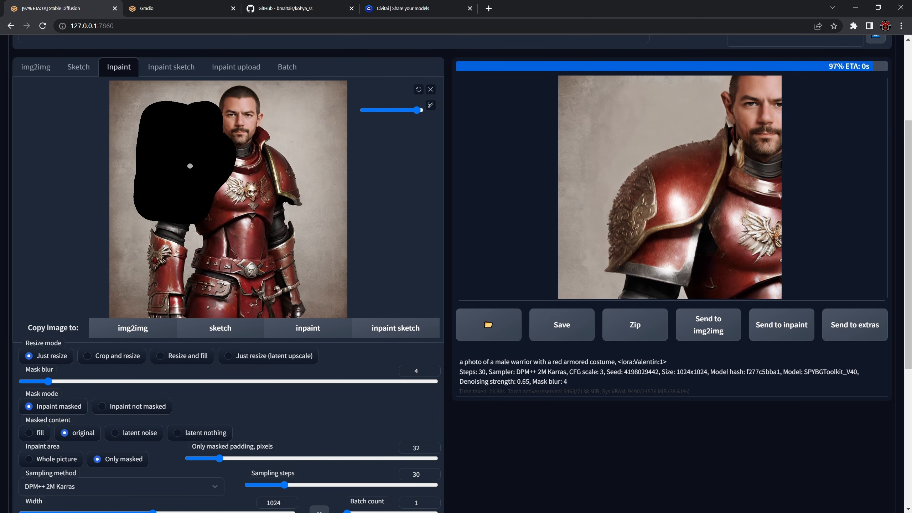
scroll(337, 231, up, 1)
scroll(687, 165, up, 3)
scroll(813, 94, down, 2)
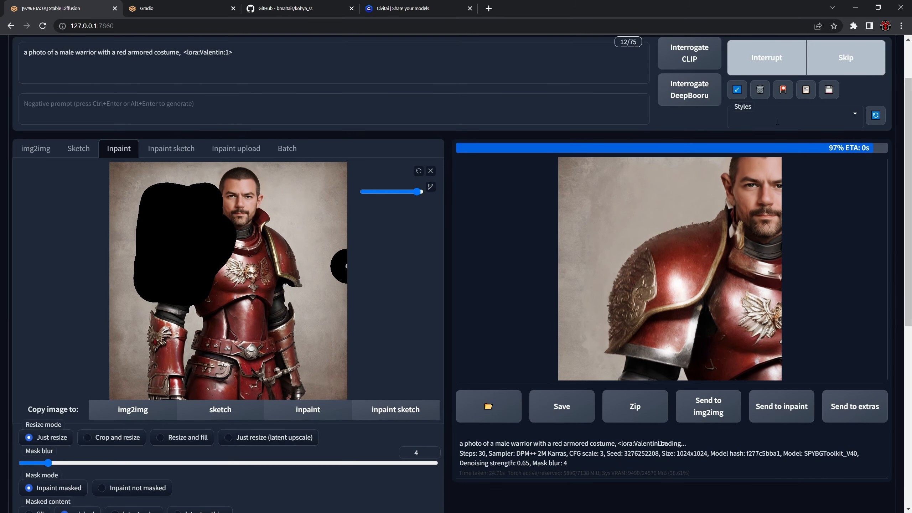
scroll(753, 144, up, 1)
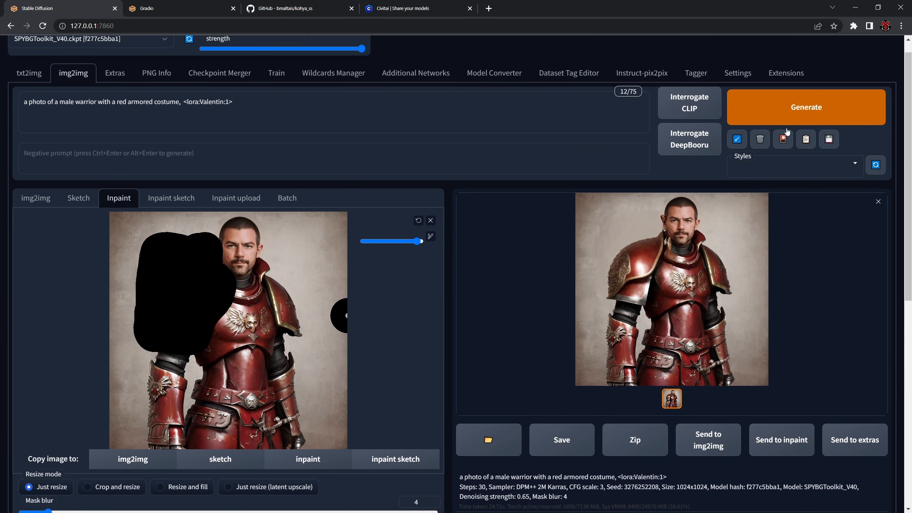
click(809, 111)
Step: Check the shoulder preview during generation and set the denoising strength to 0.55
scroll(481, 315, down, 3)
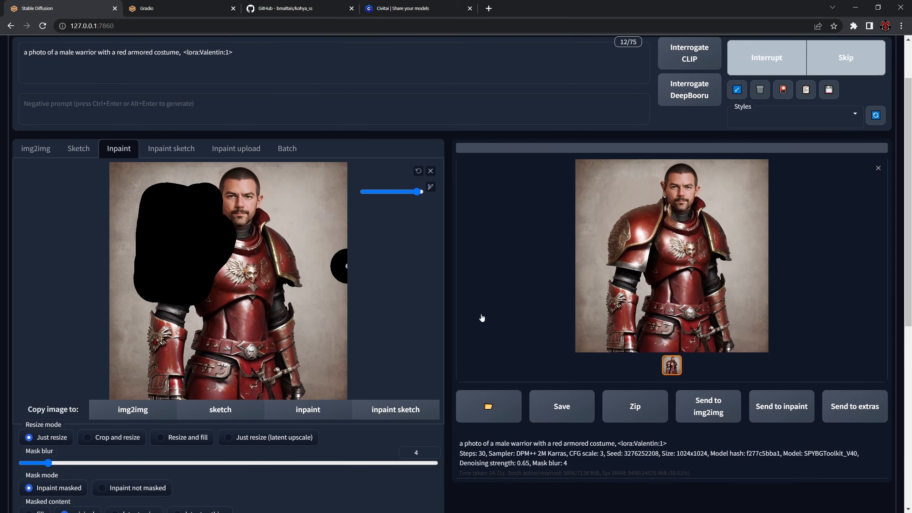
scroll(313, 327, down, 5)
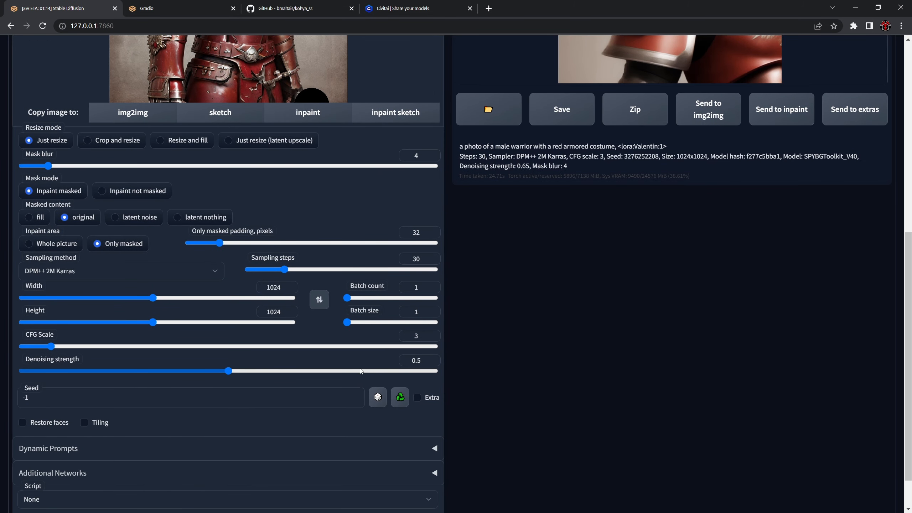
scroll(443, 338, up, 4)
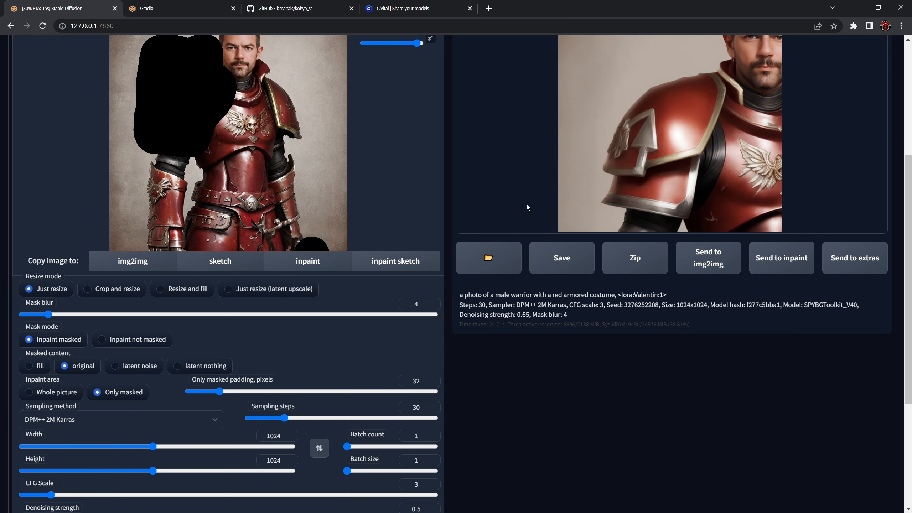
scroll(232, 407, down, 3)
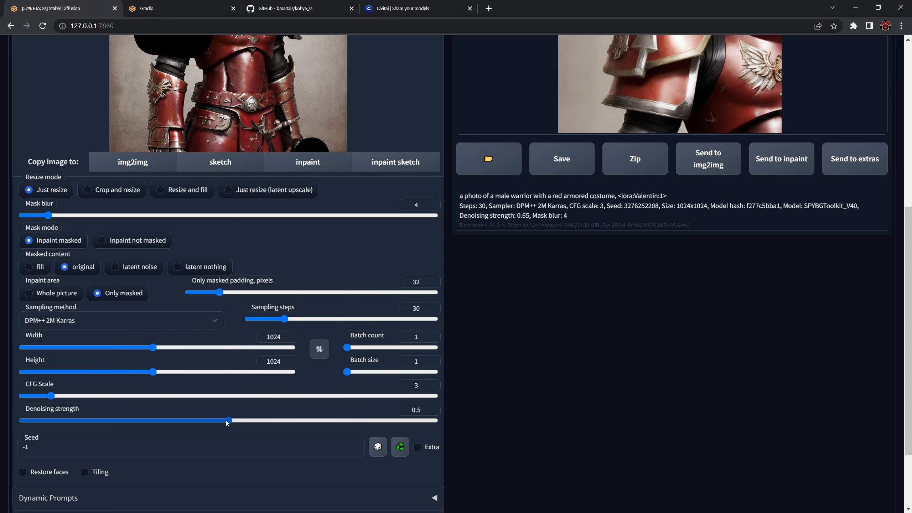
scroll(622, 182, up, 3)
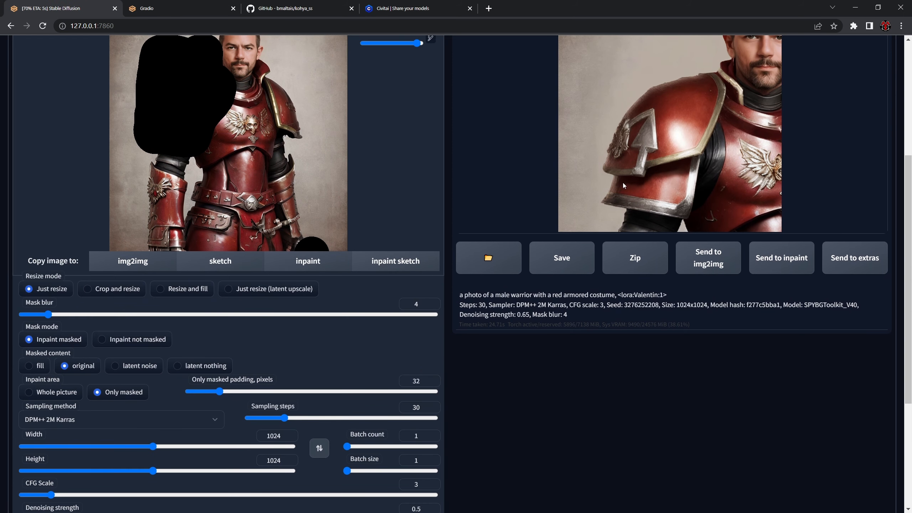
scroll(620, 165, up, 3)
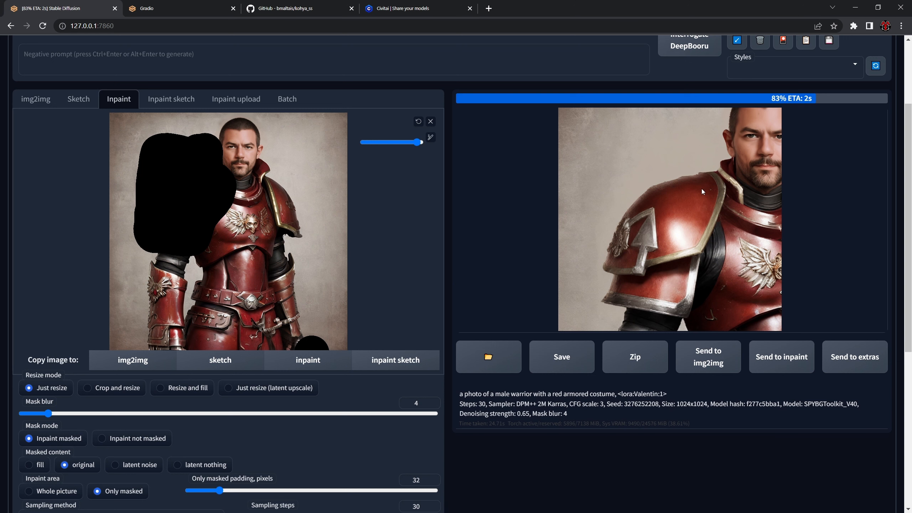
scroll(634, 188, down, 6)
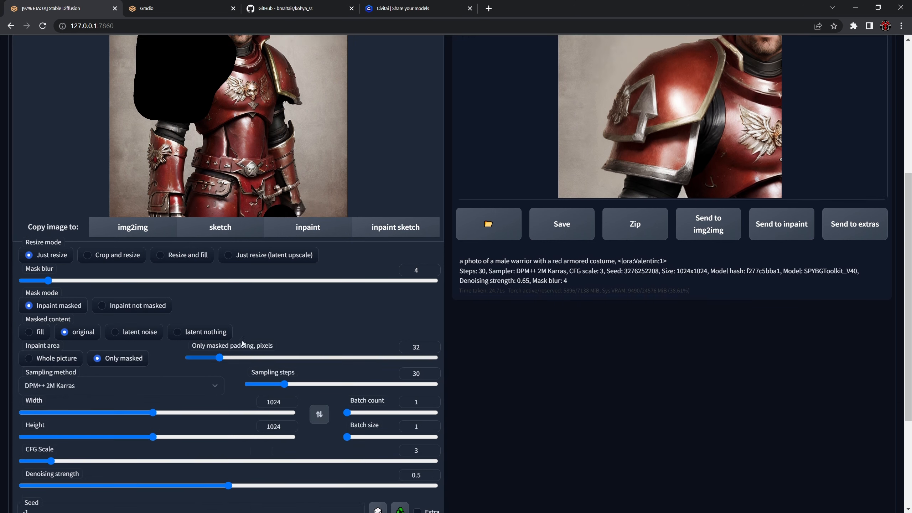
drag(230, 425, 248, 421)
scroll(395, 332, up, 4)
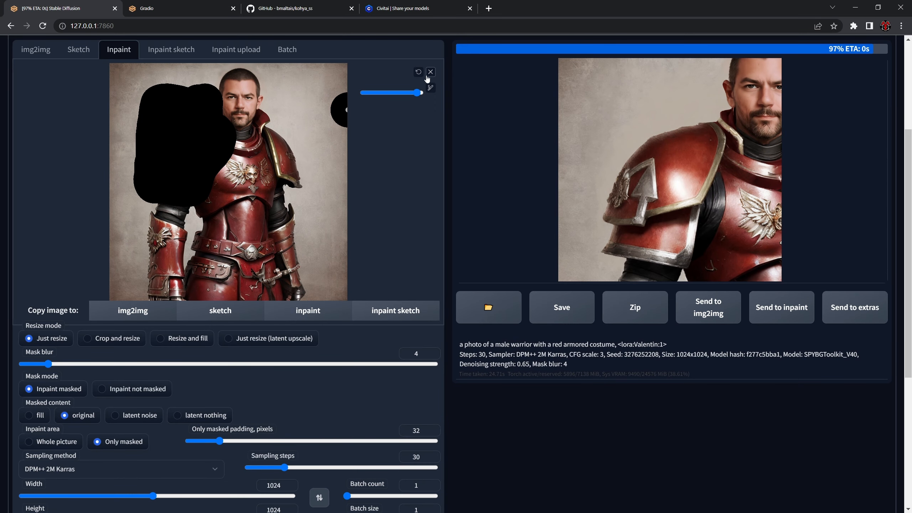
Step: Clear the mask, repaint it tightly over the emblem-bearing shoulder plate and collar side, and generate the image
click(419, 73)
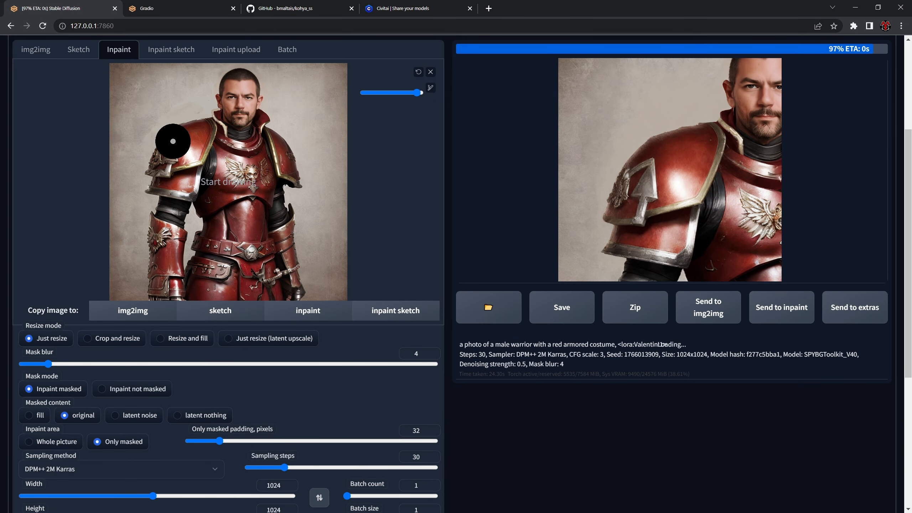
mouse_move(203, 126)
mouse_down()
mouse_move(164, 129)
mouse_move(152, 162)
mouse_move(184, 166)
mouse_move(198, 156)
mouse_move(205, 114)
mouse_move(172, 145)
mouse_up()
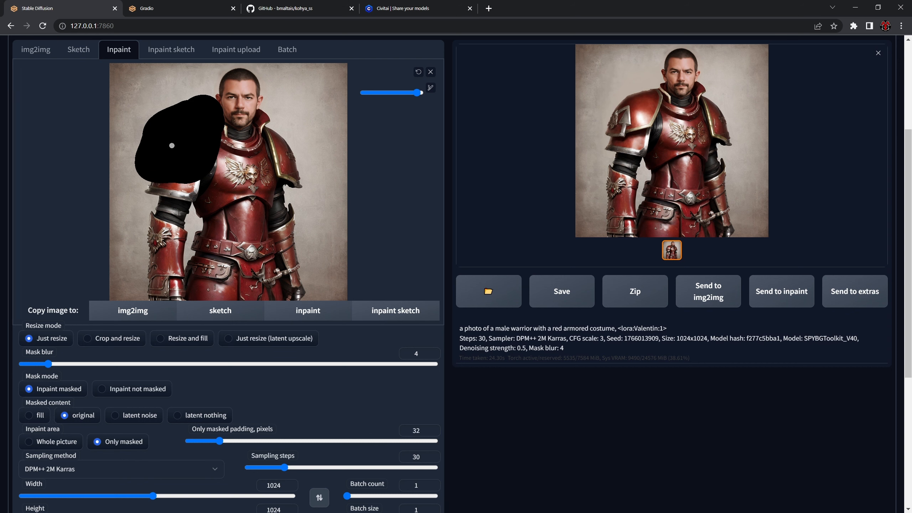
scroll(334, 153, up, 3)
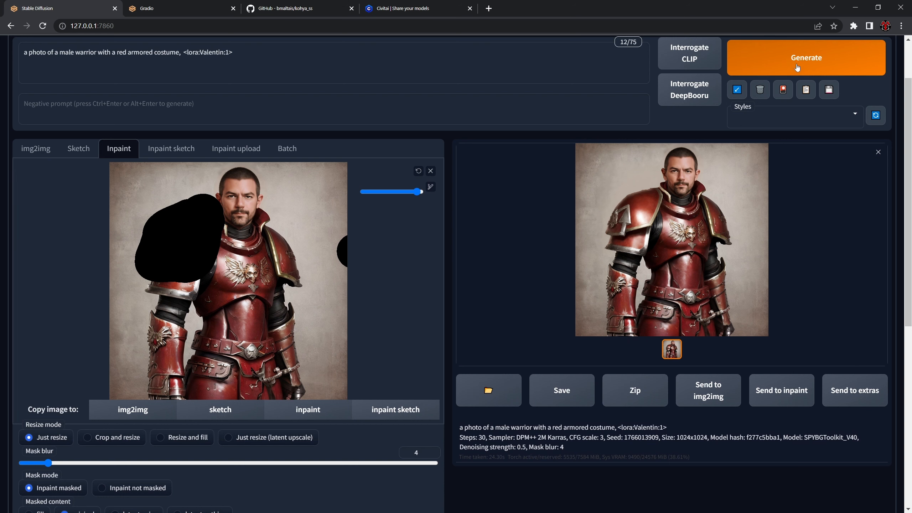
click(797, 62)
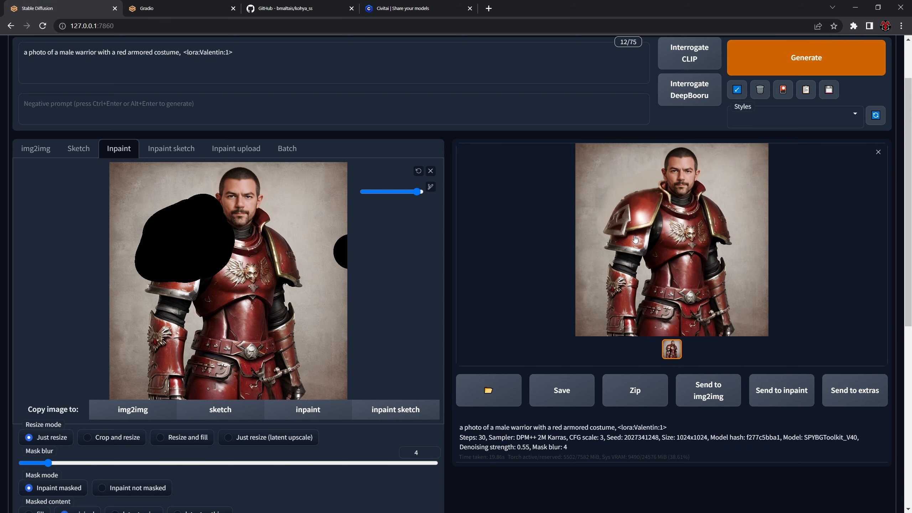
Step: Raise the denoising strength to 0.6 and generate the masked shoulder and collar again
scroll(264, 337, down, 2)
scroll(264, 336, down, 6)
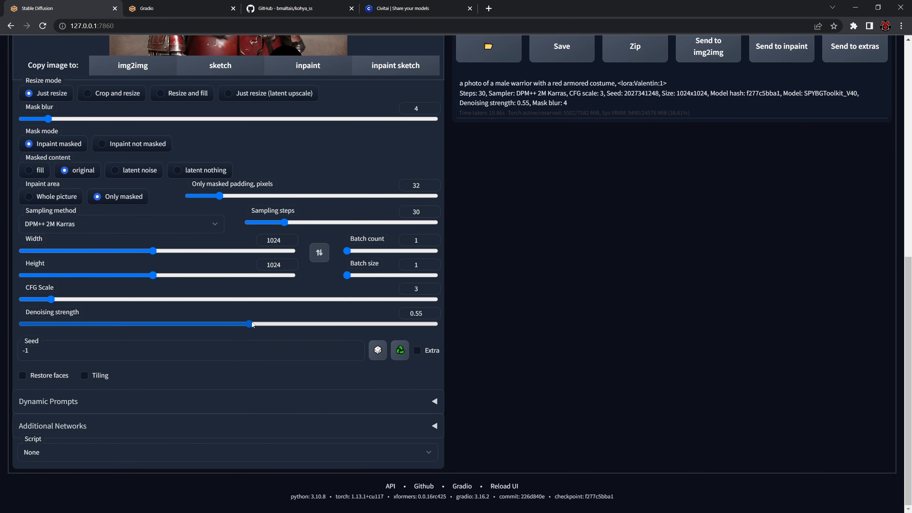
drag(250, 323, 272, 324)
scroll(664, 344, up, 9)
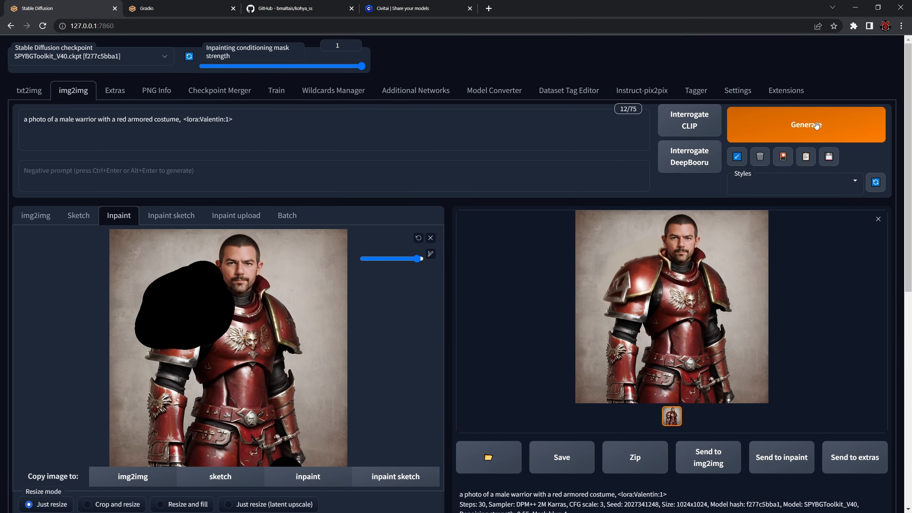
click(816, 124)
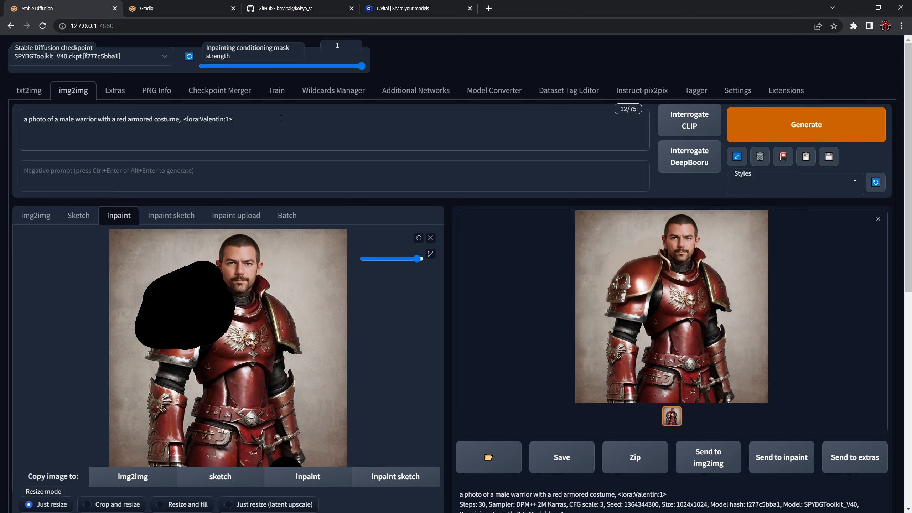
Step: Remove the face LoRA tag from the end of the inpainting prompt
drag(281, 119, 187, 120)
click(254, 125)
drag(256, 122, 187, 124)
key(BackSpace)
click(348, 282)
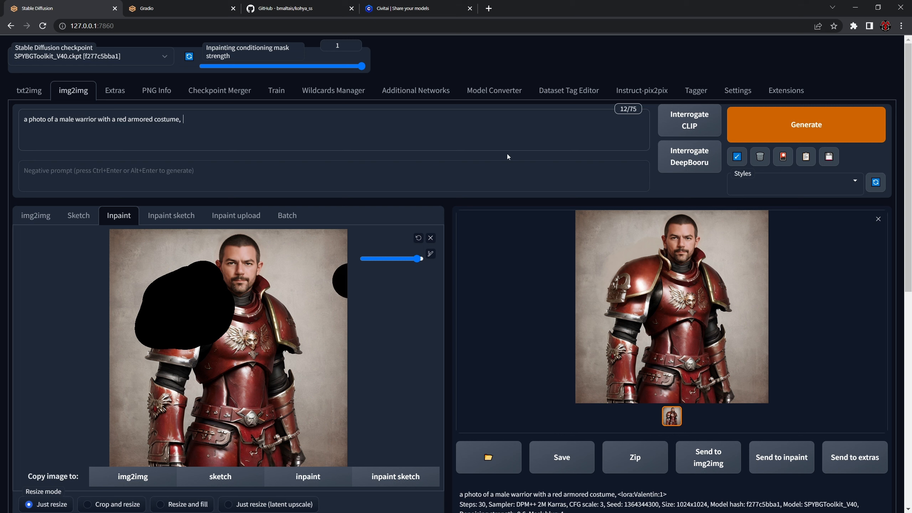
Step: Add the WH40K and SPBGTK-C-Enh LoRAs to the inpainting prompt
click(783, 159)
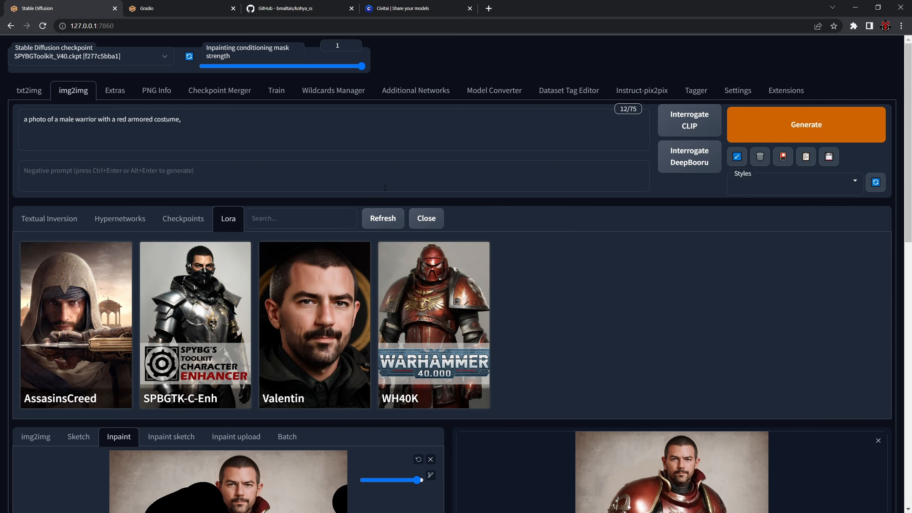
click(432, 297)
click(193, 299)
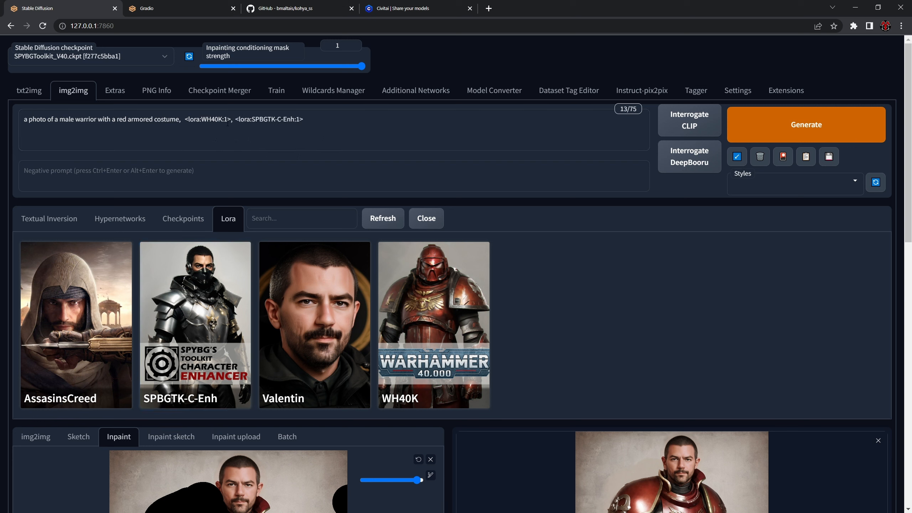
Step: Set the SPBGTK-C-Enh LoRA weight to 0.3 and the WH40K weight to 0.7, and generate the inpainted image
key(ctrl+Down)
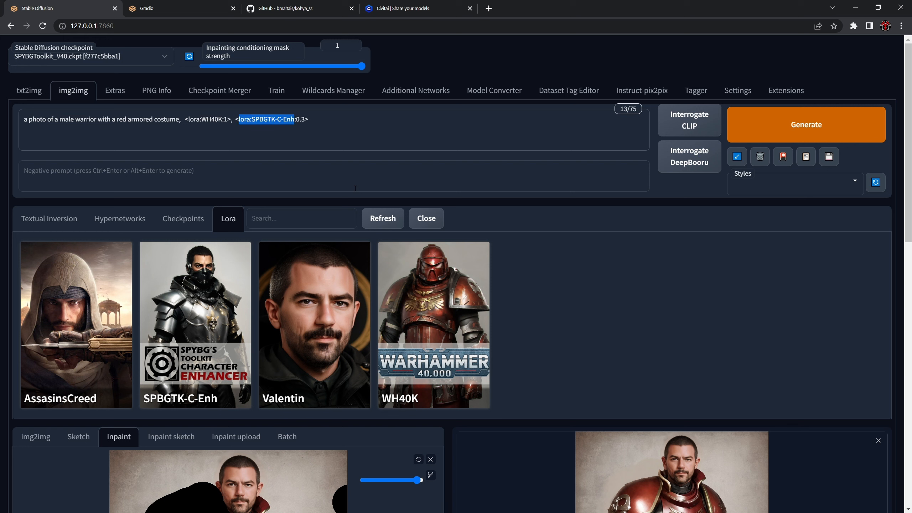
click(212, 121)
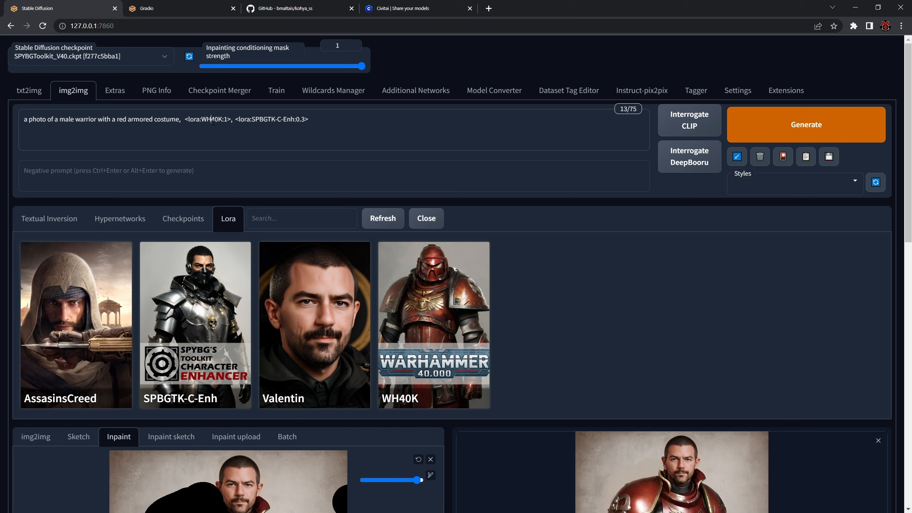
key(ctrl+Down)
key(ctrl+Down)
key(ctrl+Down)
key(ctrl+Down)
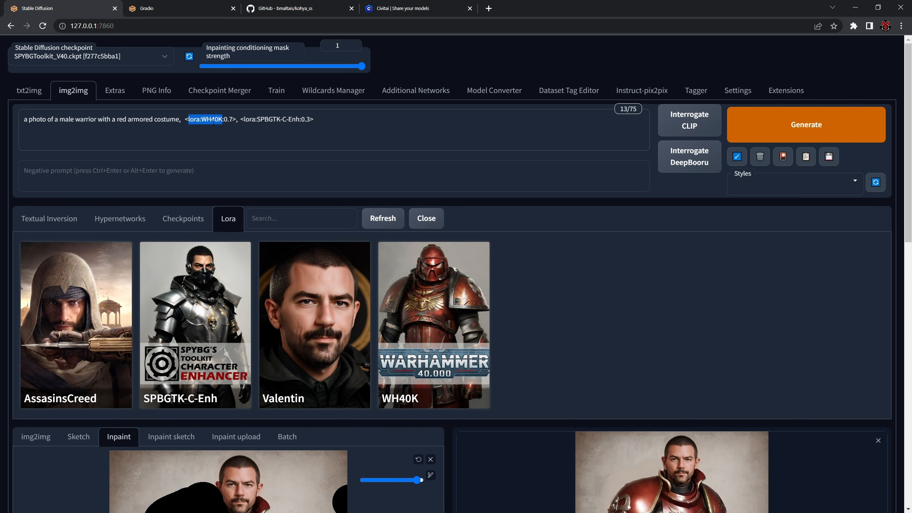
click(426, 218)
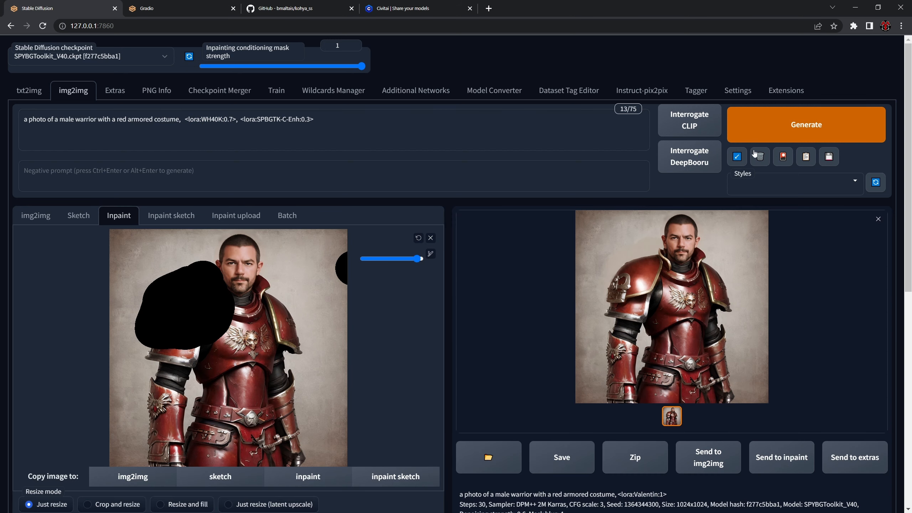
click(786, 131)
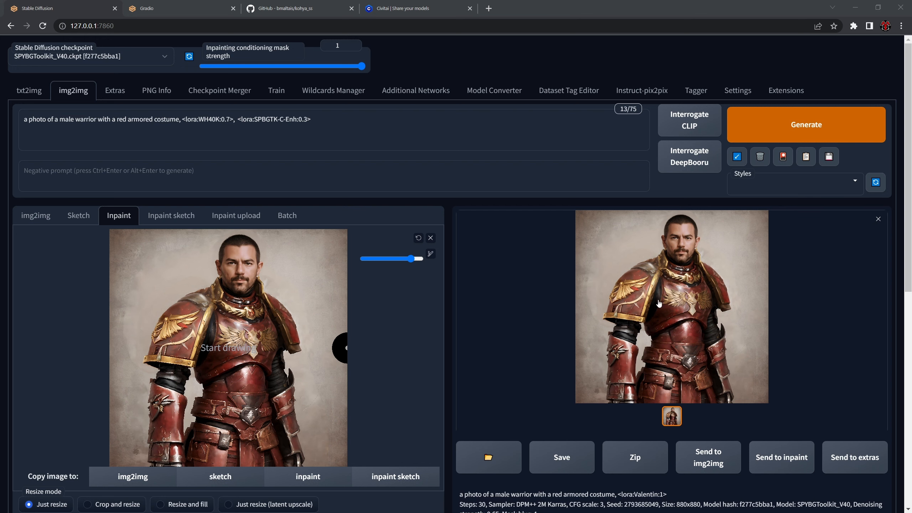
Step: Open the latest img2img output, starting 00121, from the outputs folder as its own document in Photoshop
click(488, 457)
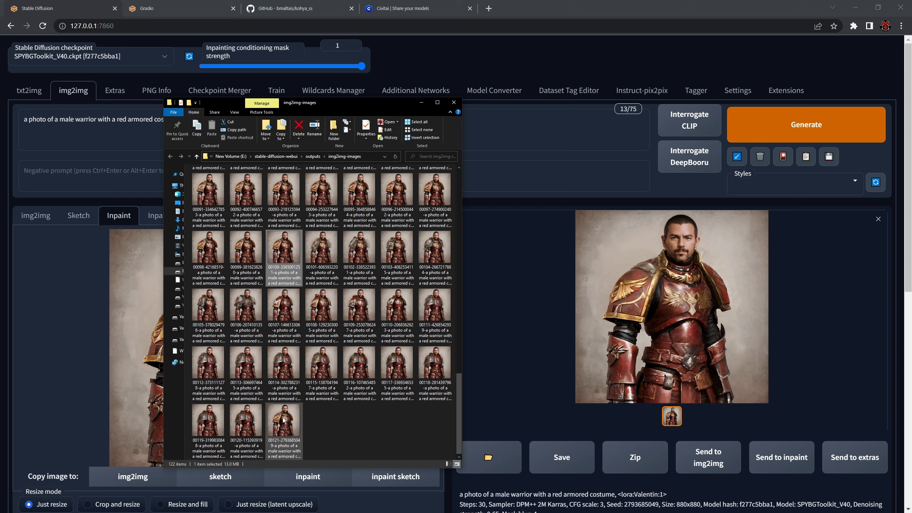
drag(283, 421, 384, 419)
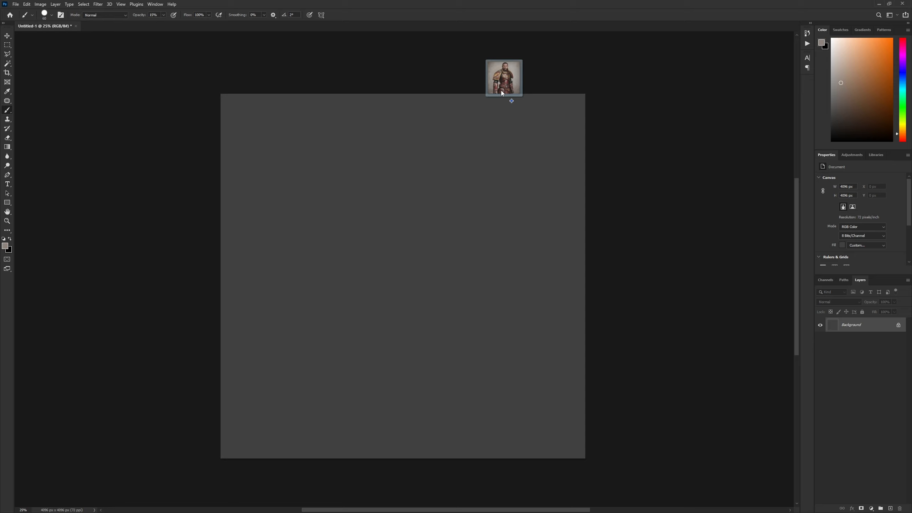
drag(502, 92, 442, 30)
key(ctrl+0)
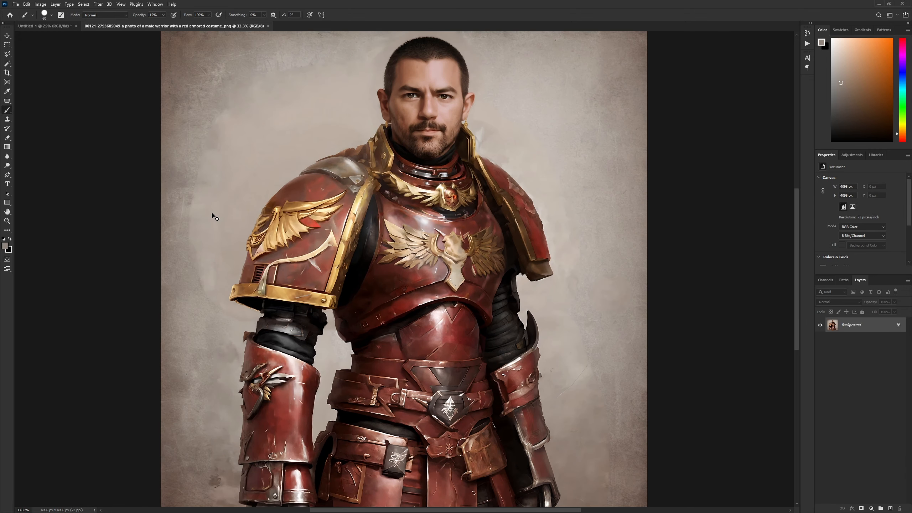
Step: Inspect the warrior image up close, enlarge the brush and add a new empty layer above the background
key(ctrl+plus)
drag(115, 83, 339, 250)
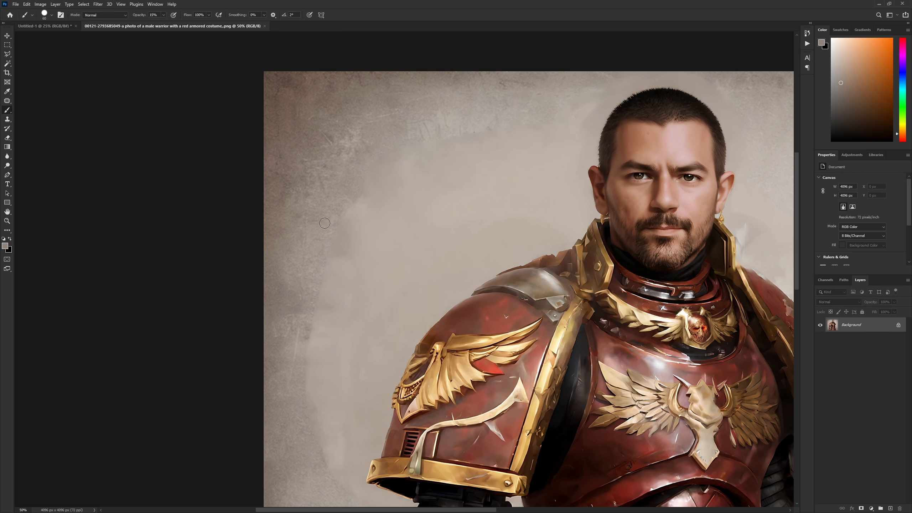
key(ctrl+minus)
key(ctrl+minus)
drag(471, 271, 413, 178)
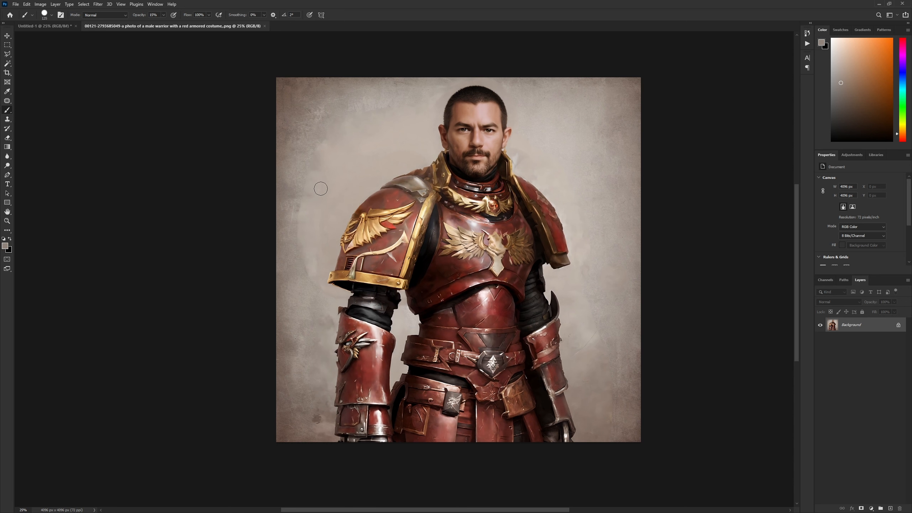
mouse_move(351, 152)
mouse_down()
mouse_move(336, 159)
mouse_move(321, 119)
mouse_move(331, 155)
mouse_up()
key(ctrl+shift+n)
key(Return)
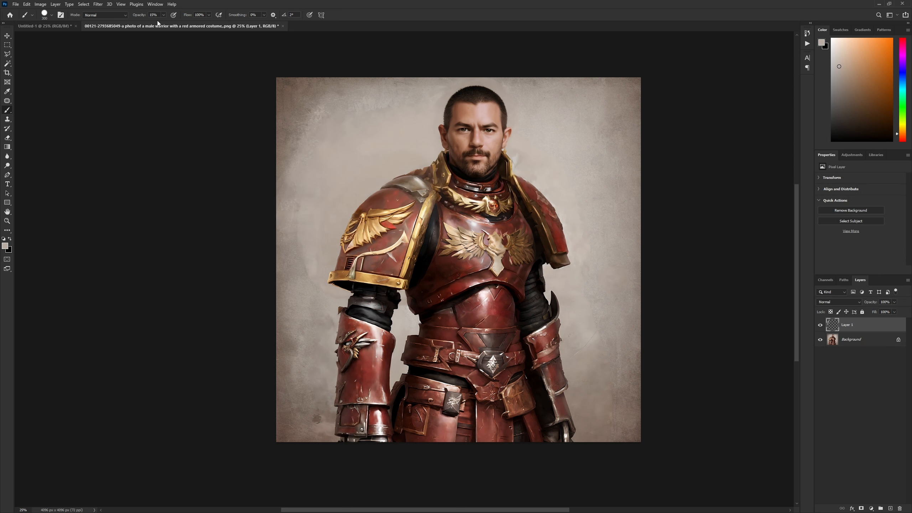
Step: Set the brush opacity to 25% and paint darker backdrop tones around both sides of the warrior on the new layer
key(2)
key(5)
drag(317, 89, 280, 192)
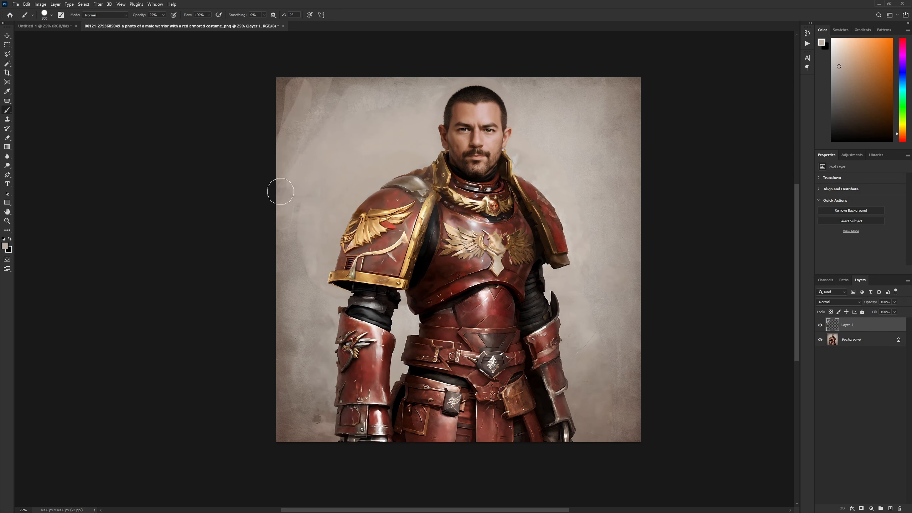
alt+click(282, 256)
mouse_move(281, 352)
mouse_down()
mouse_move(291, 219)
mouse_move(274, 224)
mouse_move(346, 103)
mouse_move(309, 130)
mouse_move(361, 70)
mouse_move(386, 80)
mouse_move(304, 158)
mouse_move(377, 101)
mouse_move(299, 63)
mouse_up()
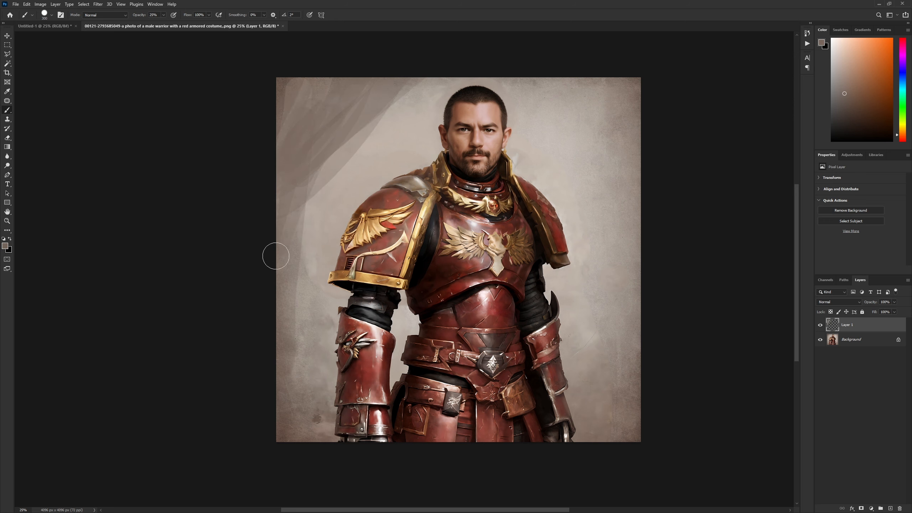
mouse_move(309, 172)
mouse_down()
mouse_move(288, 347)
mouse_move(298, 147)
mouse_move(276, 375)
mouse_move(298, 275)
mouse_up()
mouse_move(568, 91)
mouse_down()
mouse_move(608, 164)
mouse_move(582, 166)
mouse_move(558, 125)
mouse_move(563, 69)
mouse_move(595, 99)
mouse_move(597, 67)
mouse_move(606, 75)
mouse_move(589, 58)
mouse_move(617, 182)
mouse_move(640, 221)
mouse_move(613, 247)
mouse_move(615, 420)
mouse_move(613, 257)
mouse_up()
drag(591, 194, 598, 330)
Step: Sample light and dark backdrop colours and extend the dark arch beside the warrior's head and left-side shoulder
alt+click(550, 169)
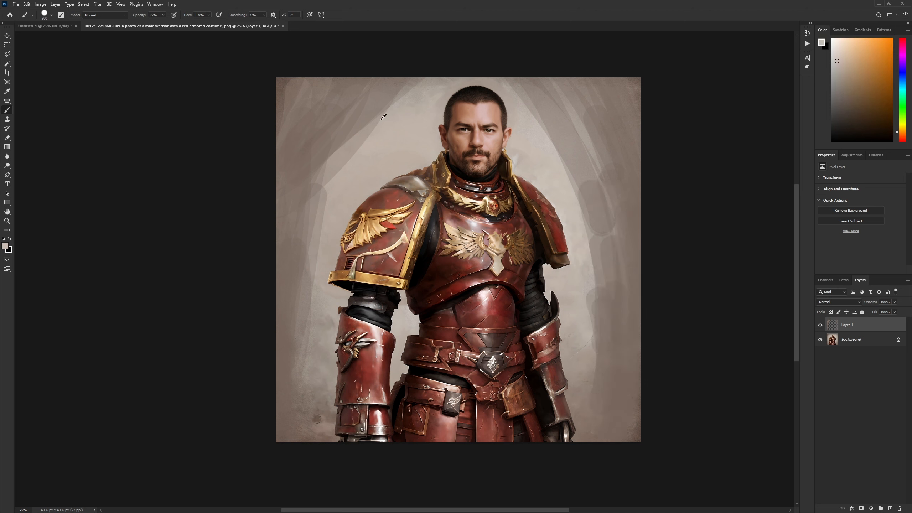
alt+click(363, 95)
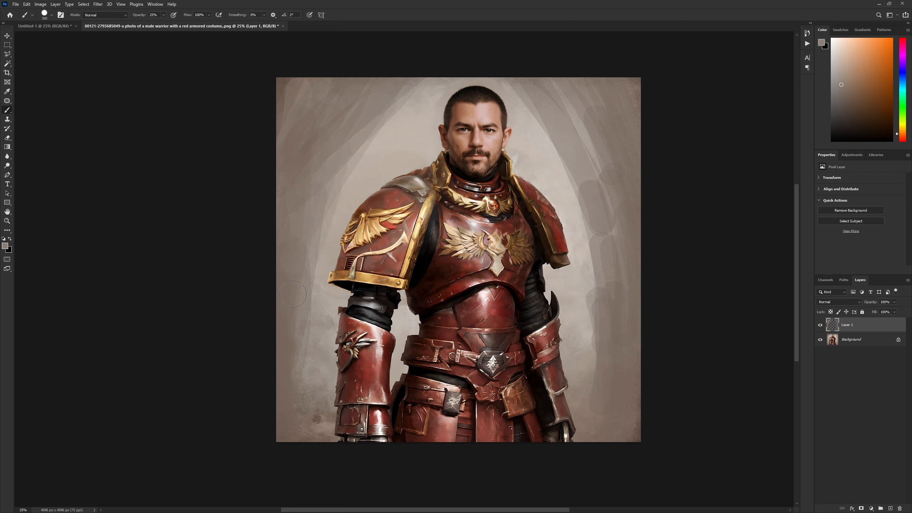
drag(431, 53, 333, 175)
mouse_move(336, 120)
mouse_down()
mouse_move(277, 186)
mouse_move(296, 138)
mouse_move(304, 159)
mouse_up()
alt+click(298, 417)
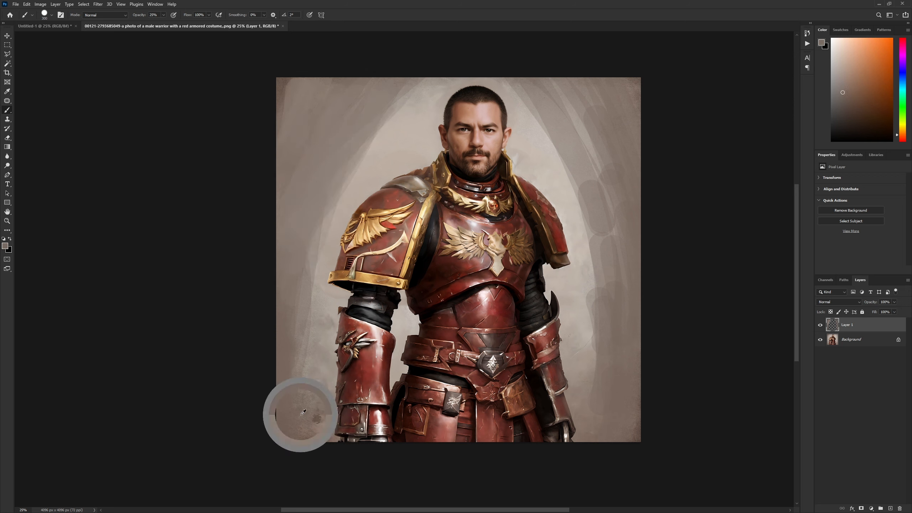
alt+click(373, 166)
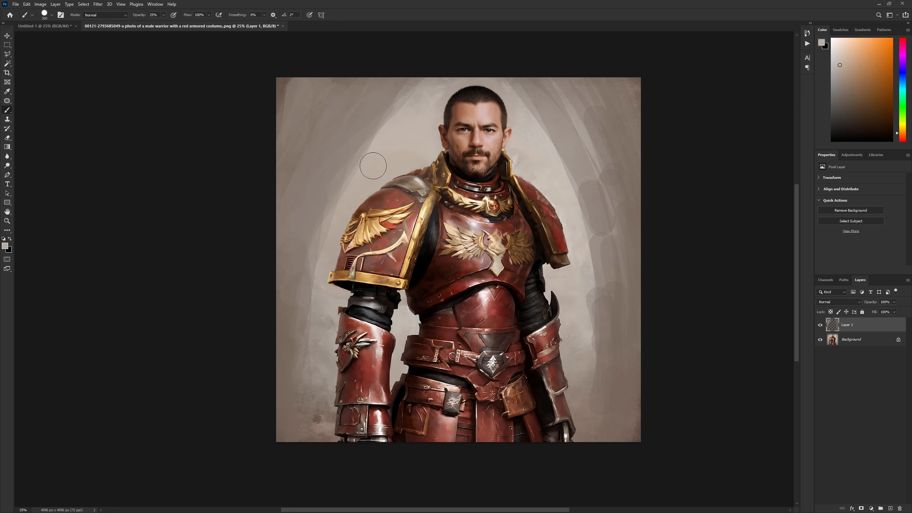
Step: Soften the edges between the dark arch and light backdrop on both sides with sampled colours at a lower brush opacity
mouse_move(388, 114)
mouse_down()
mouse_move(351, 176)
mouse_move(354, 158)
mouse_move(345, 189)
mouse_move(352, 148)
mouse_move(303, 195)
mouse_move(355, 140)
mouse_move(422, 93)
mouse_up()
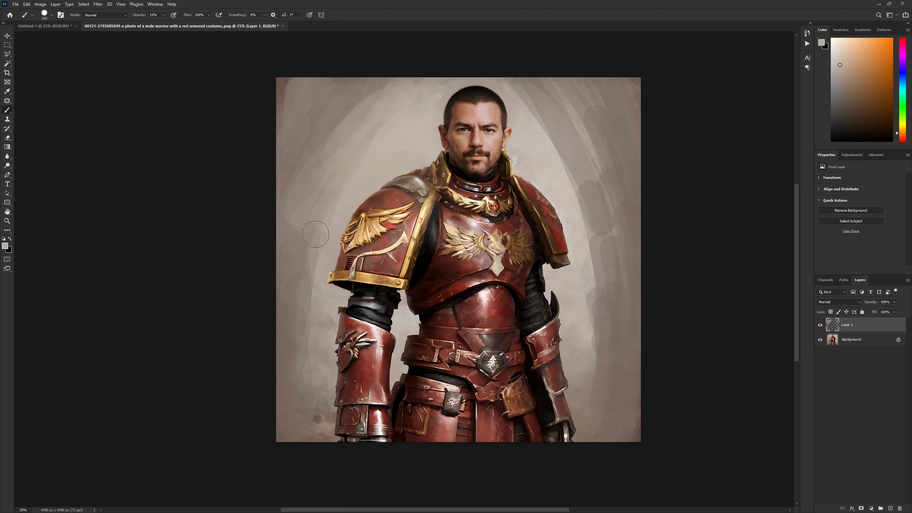
mouse_move(316, 233)
mouse_down()
mouse_move(298, 393)
mouse_move(302, 456)
mouse_up()
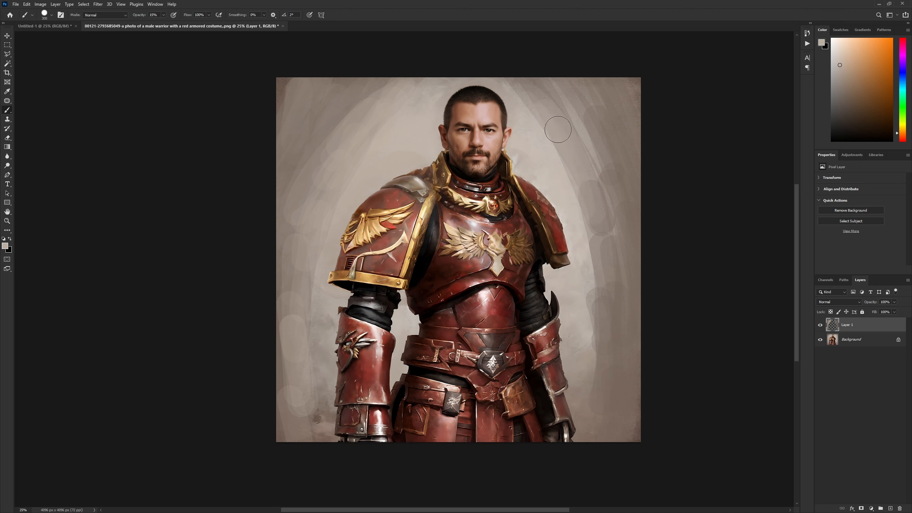
mouse_move(597, 260)
mouse_down()
mouse_move(604, 321)
mouse_move(581, 339)
mouse_move(583, 326)
mouse_move(583, 377)
mouse_up()
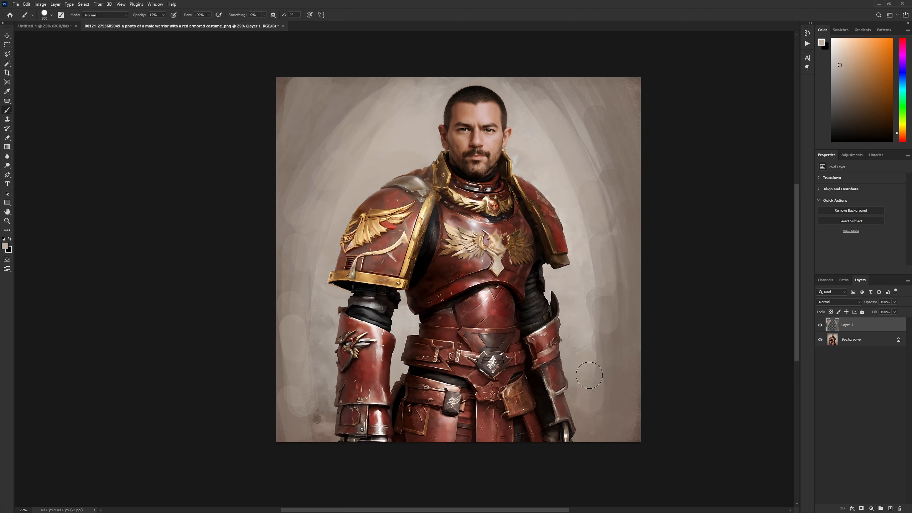
mouse_move(600, 315)
mouse_down()
mouse_move(584, 412)
mouse_move(592, 292)
mouse_up()
alt+click(604, 116)
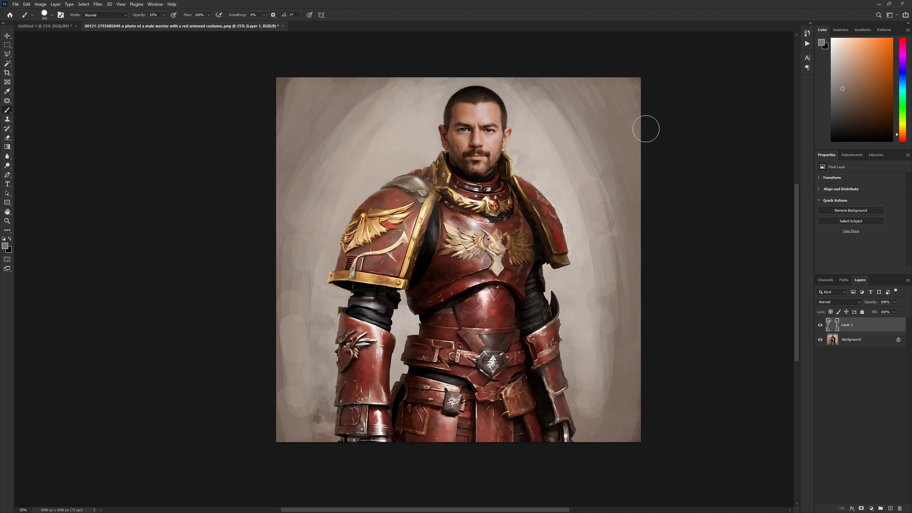
alt+click(535, 114)
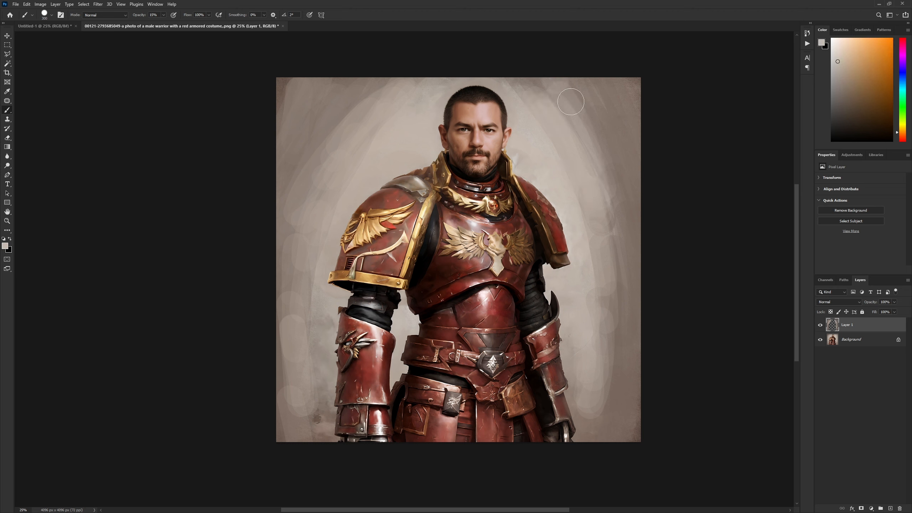
alt+click(407, 128)
alt+click(347, 78)
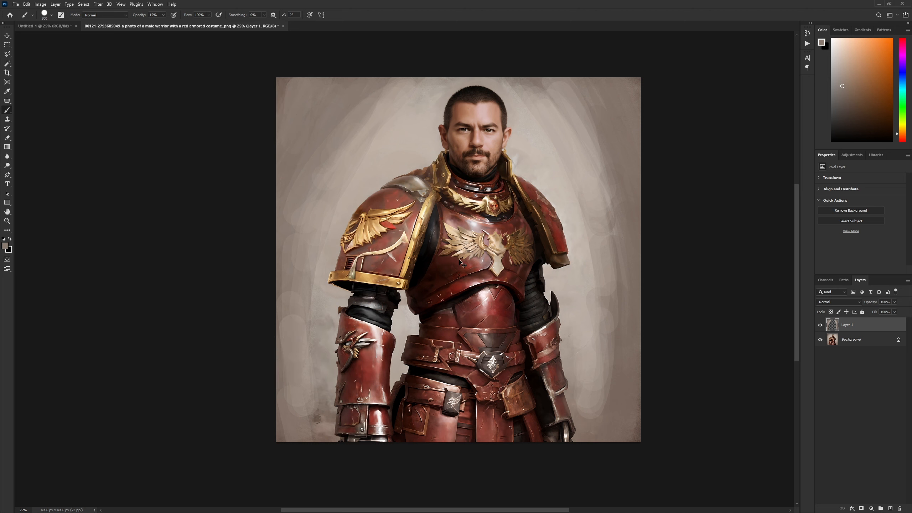
Step: Load the painted layer's pixels as a selection and apply the basic Blur filter twice
ctrl+click(832, 325)
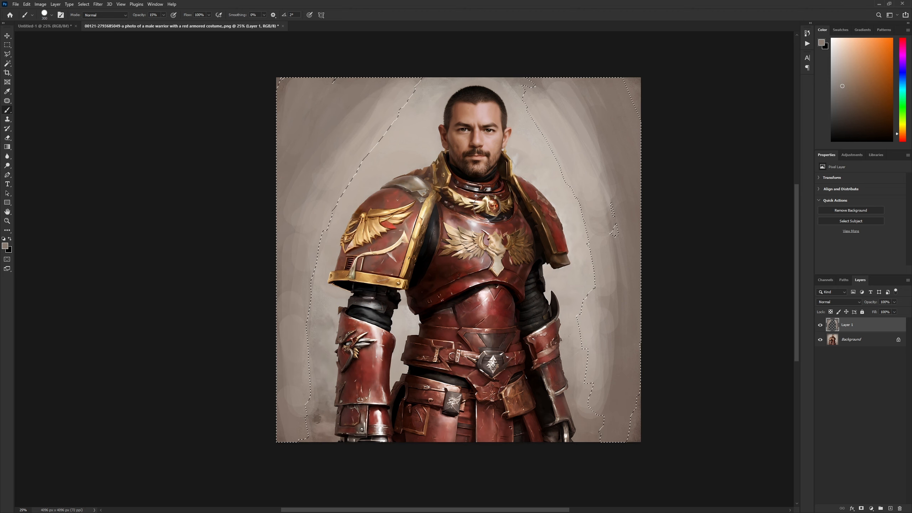
click(109, 4)
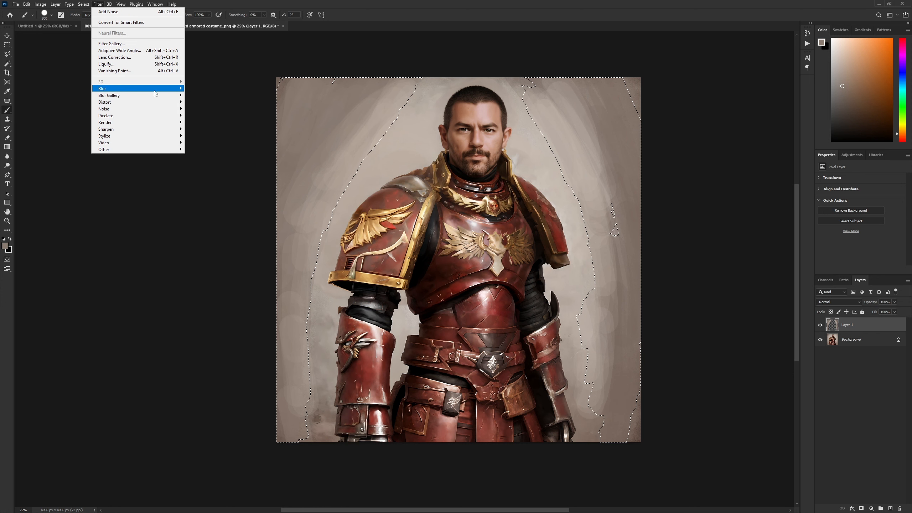
mouse_move(133, 90)
click(205, 95)
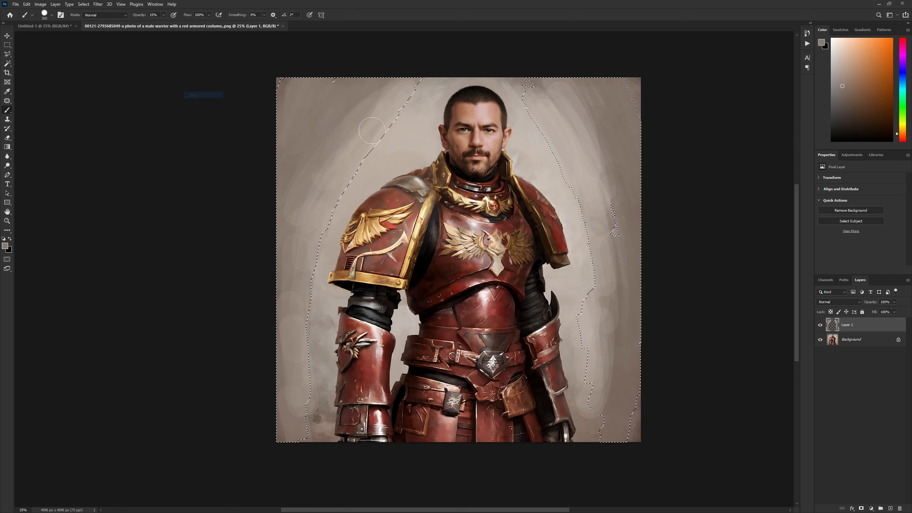
click(98, 4)
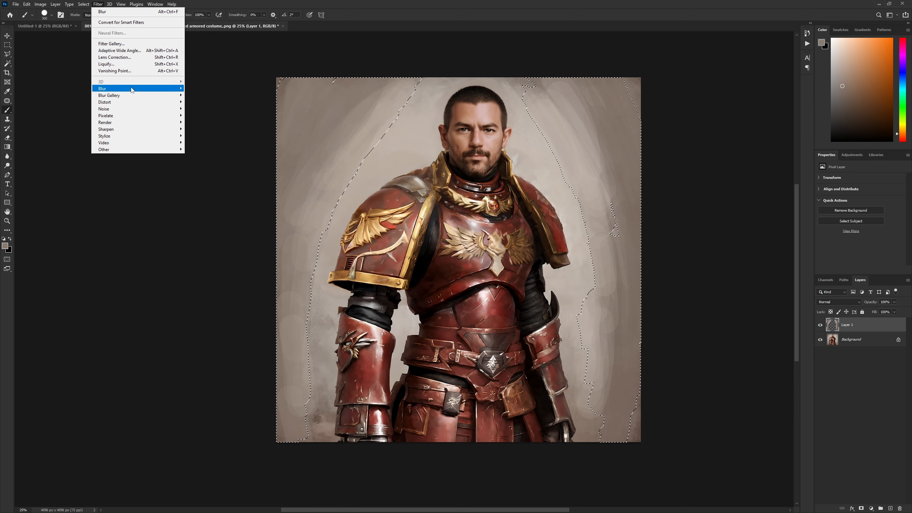
mouse_move(126, 90)
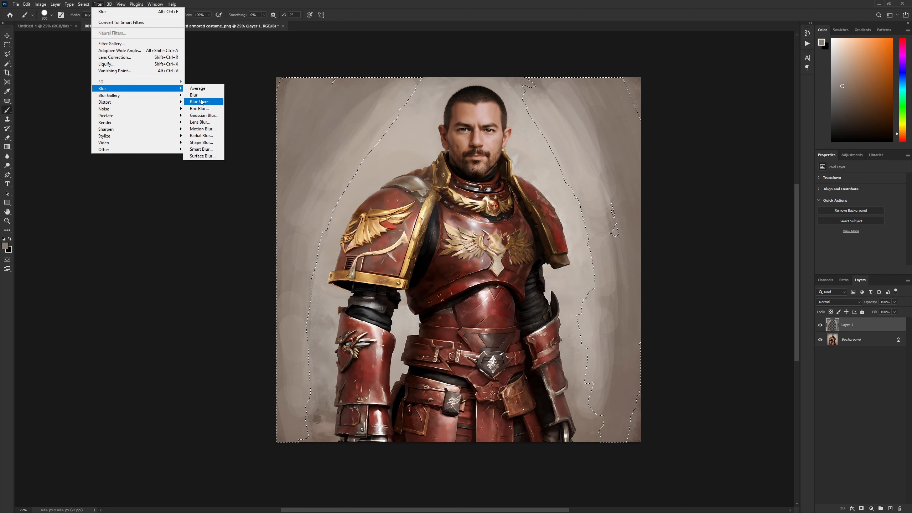
click(206, 95)
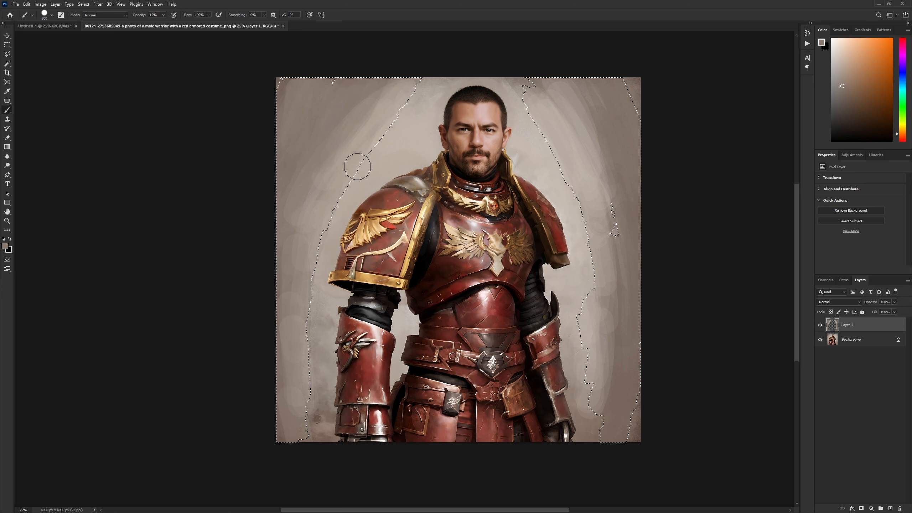
Step: Apply a Box Blur to the selected backdrop paint and clear the selection
scroll(305, 144, up, 1)
click(98, 4)
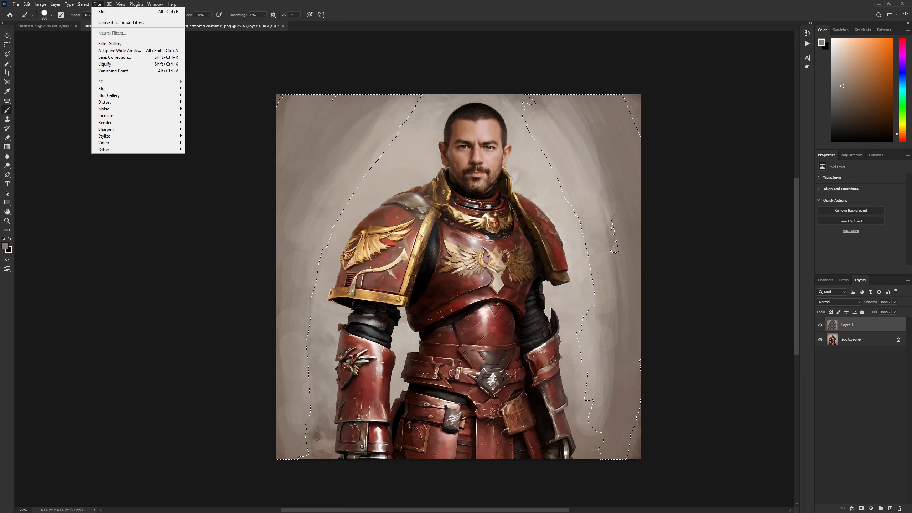
mouse_move(128, 89)
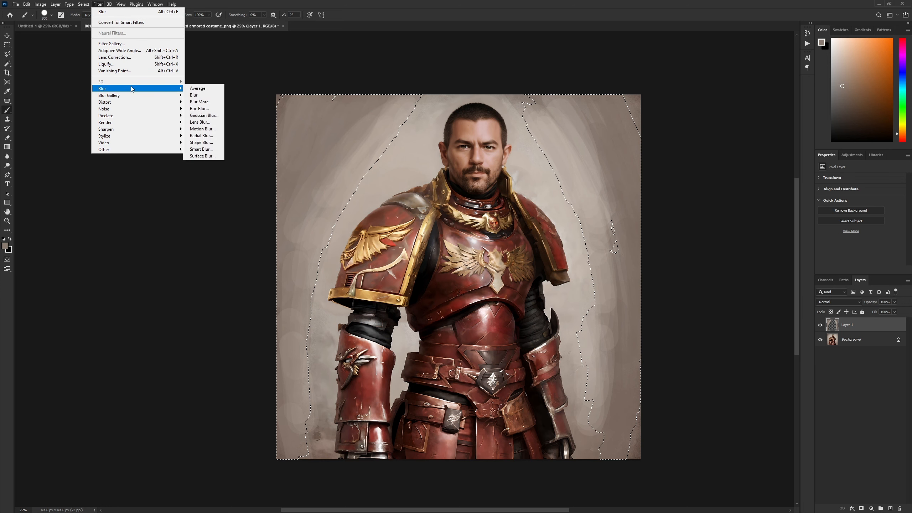
click(198, 109)
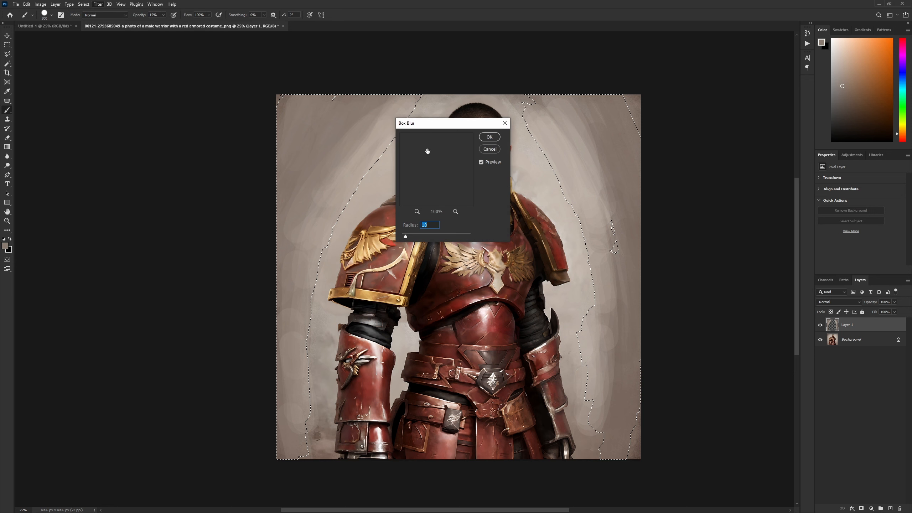
drag(437, 234, 420, 236)
click(489, 136)
key(b)
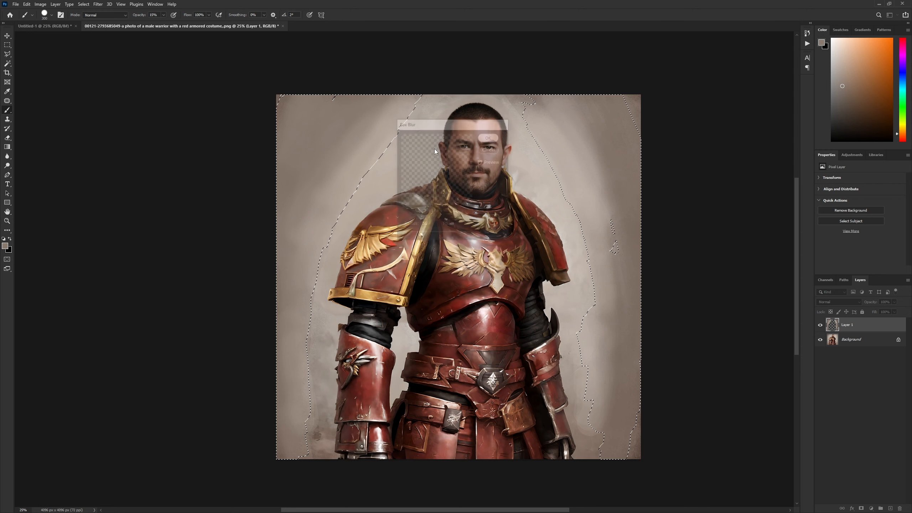
key(ctrl+d)
Step: Retouch the backdrop beside the left-side shoulder, undo the last stroke and sample a darker backdrop colour
scroll(437, 232, down, 3)
scroll(437, 231, right, 1)
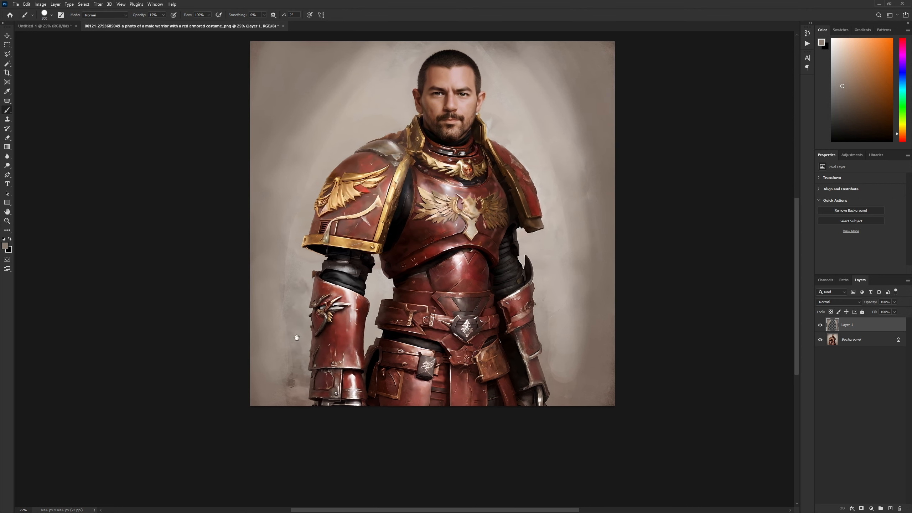
alt+click(338, 138)
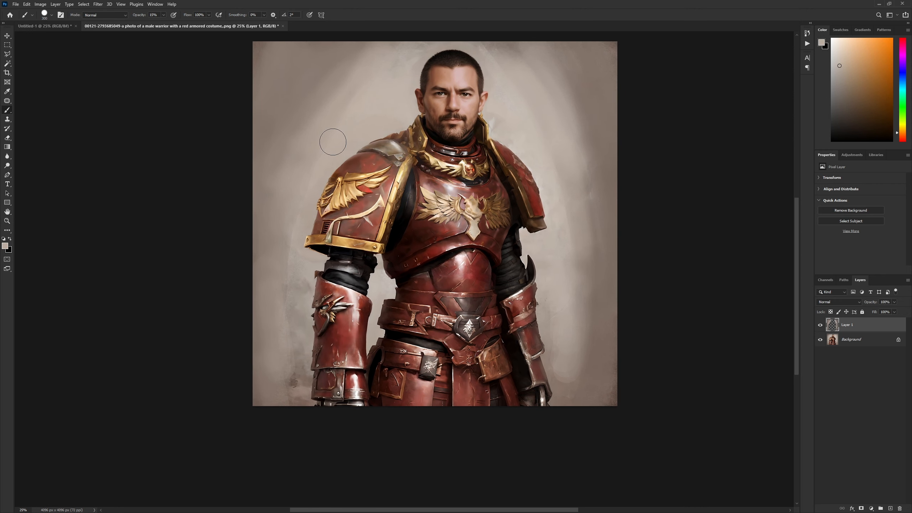
key(5)
key(5)
drag(307, 154, 302, 190)
key(ctrl+z)
alt+click(277, 293)
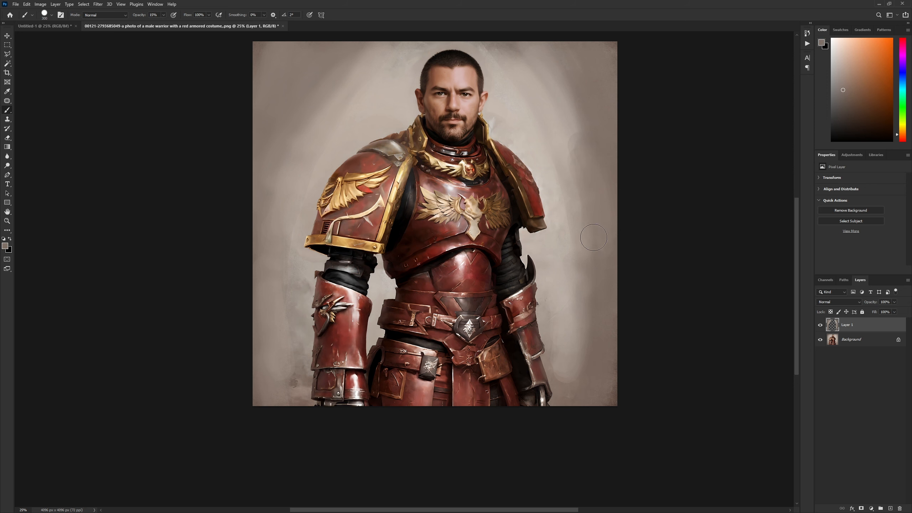
Step: Paint out the remaining backdrop blotches and reduce the brush size to clean up beside the collar with a sampled light tone
key(space)
mouse_move(575, 85)
mouse_down()
mouse_move(600, 168)
mouse_move(610, 277)
mouse_move(542, 279)
mouse_move(540, 259)
mouse_up()
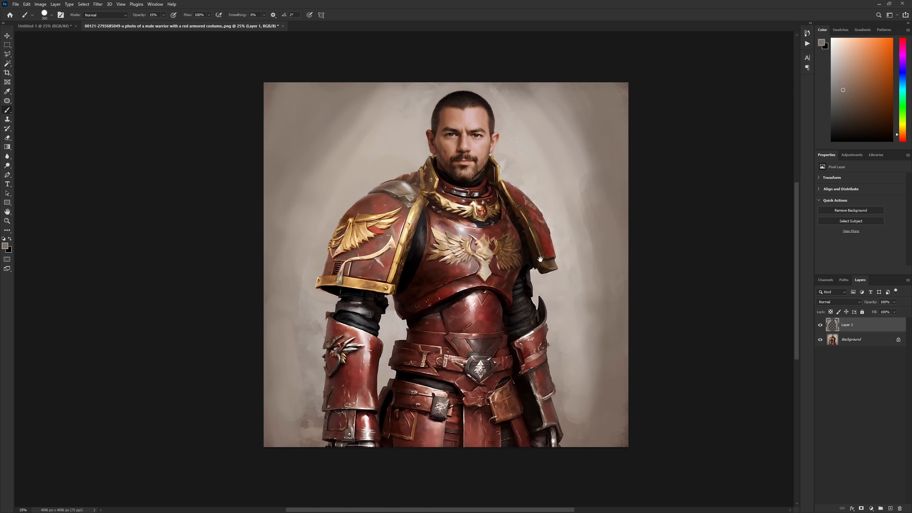
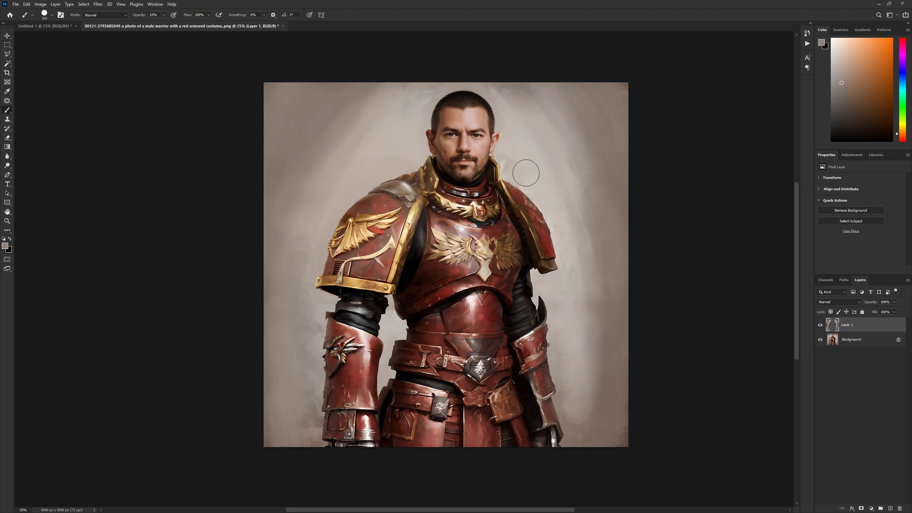
key(bracketleft)
key(bracketleft)
alt+click(519, 173)
Step: Stamp all visible layers onto a new top layer and open the Lens Correction filter with the head and armor in view
key(ctrl+alt+shift+e)
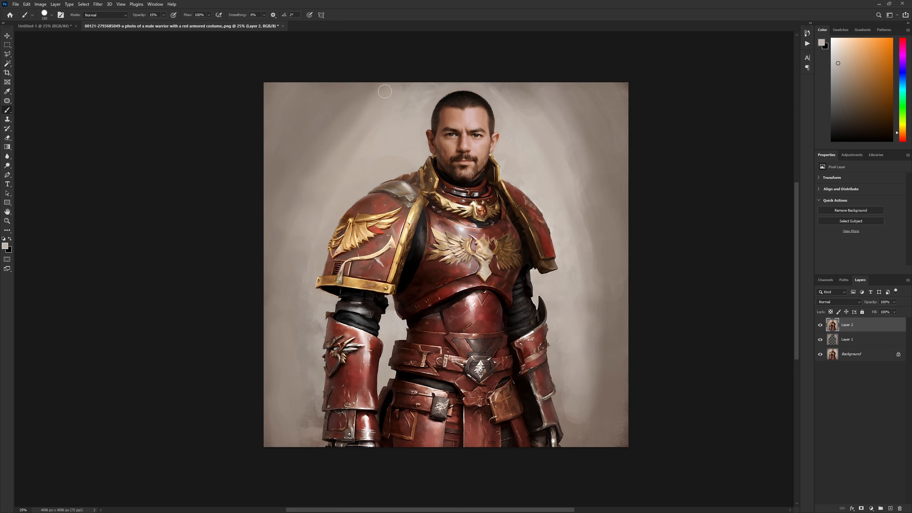
click(99, 4)
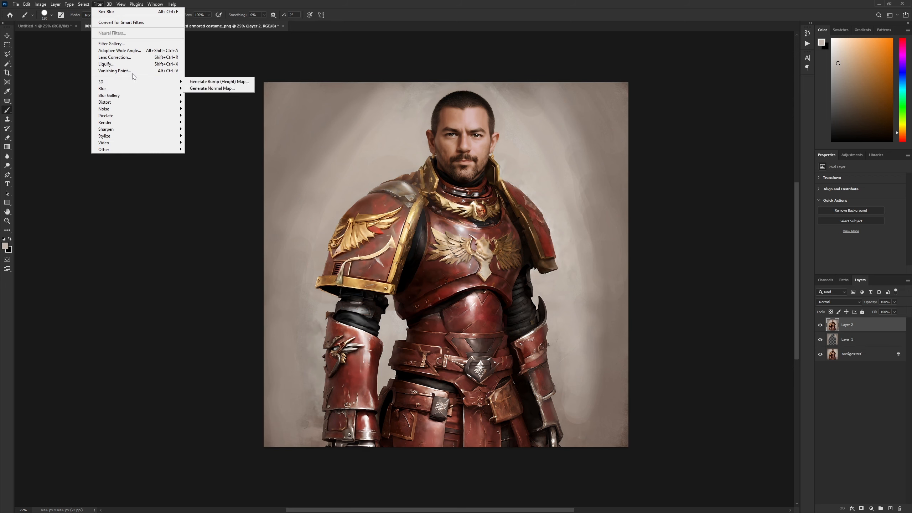
click(132, 59)
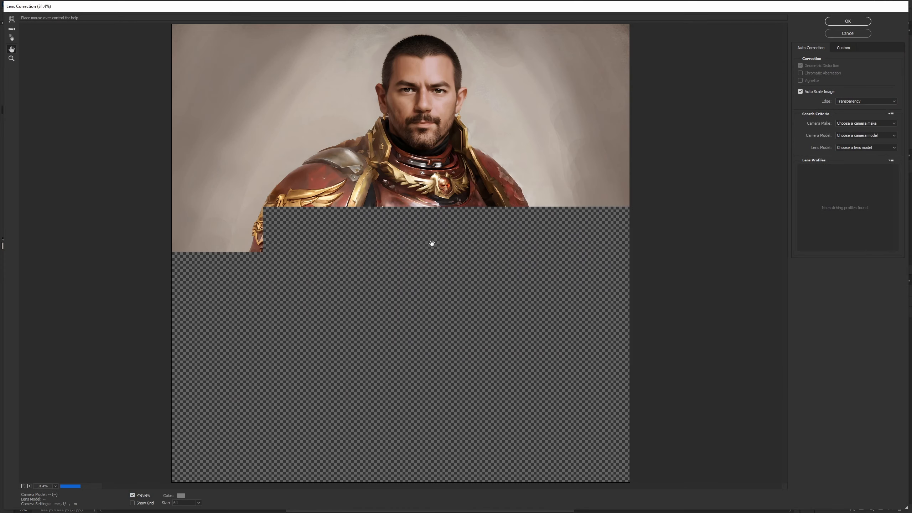
key(ctrl+plus)
key(ctrl+plus)
key(ctrl+plus)
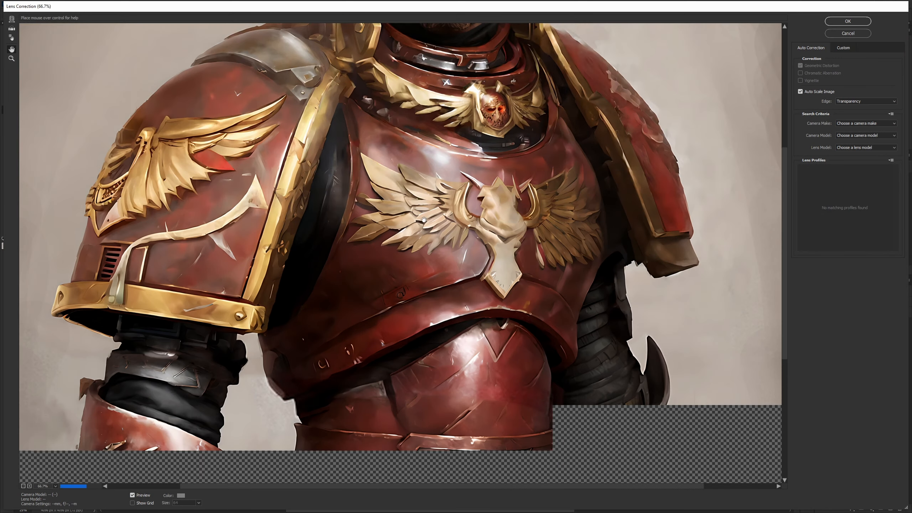
drag(419, 180, 414, 307)
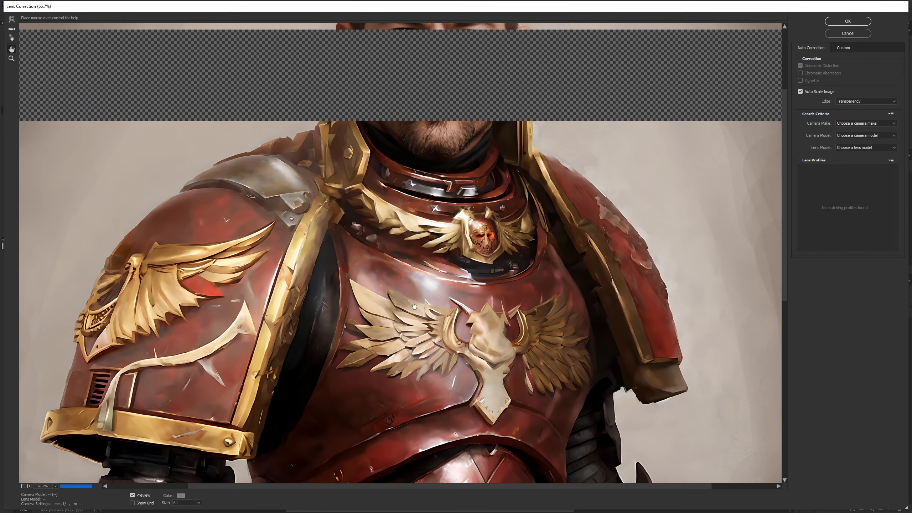
drag(440, 199, 441, 307)
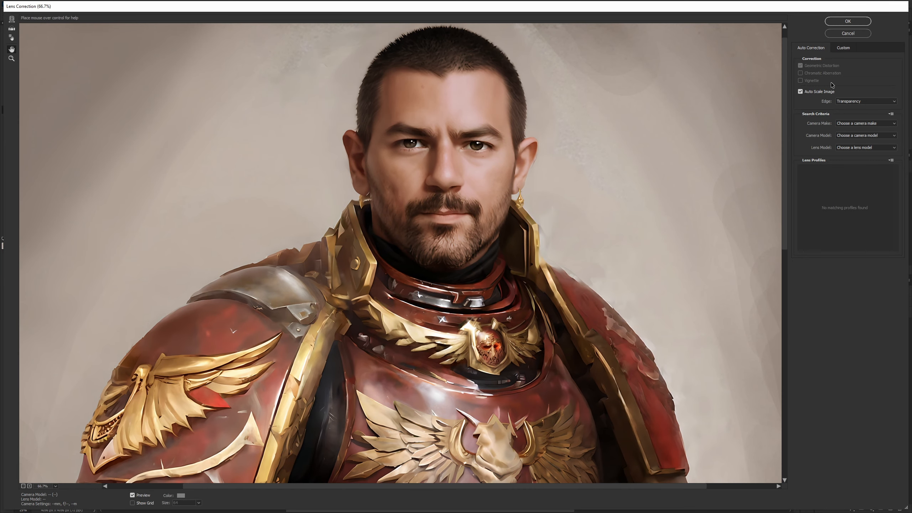
Step: Apply custom chromatic aberration with red/cyan at about -52.38, green/magenta at +42.06 and blue/yellow at -56.35
click(840, 49)
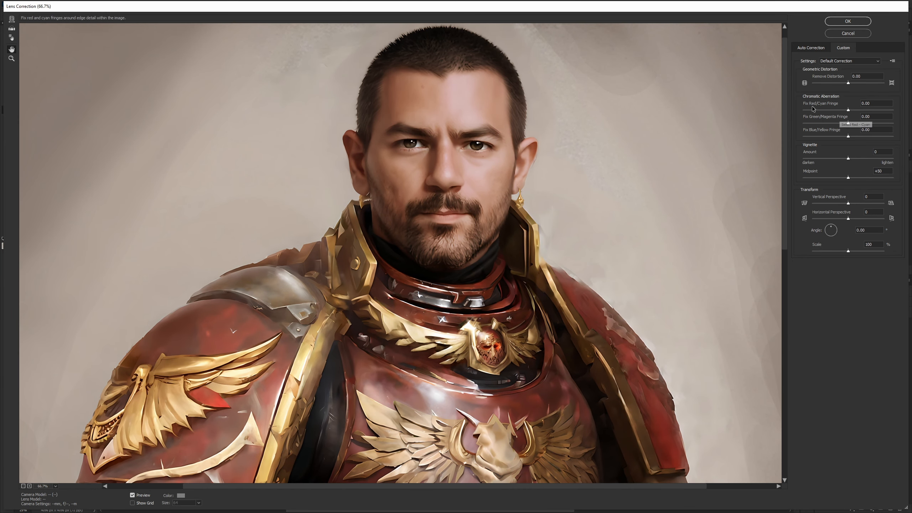
click(824, 110)
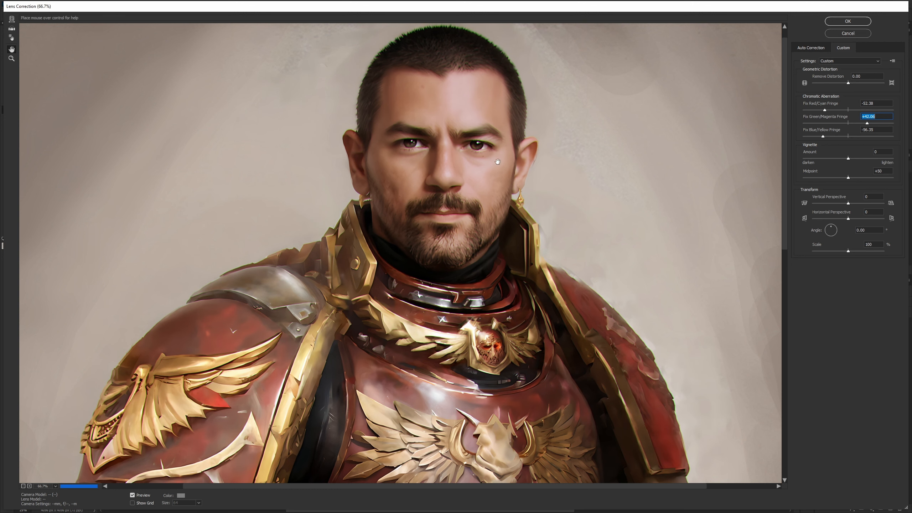
scroll(498, 162, up, 1)
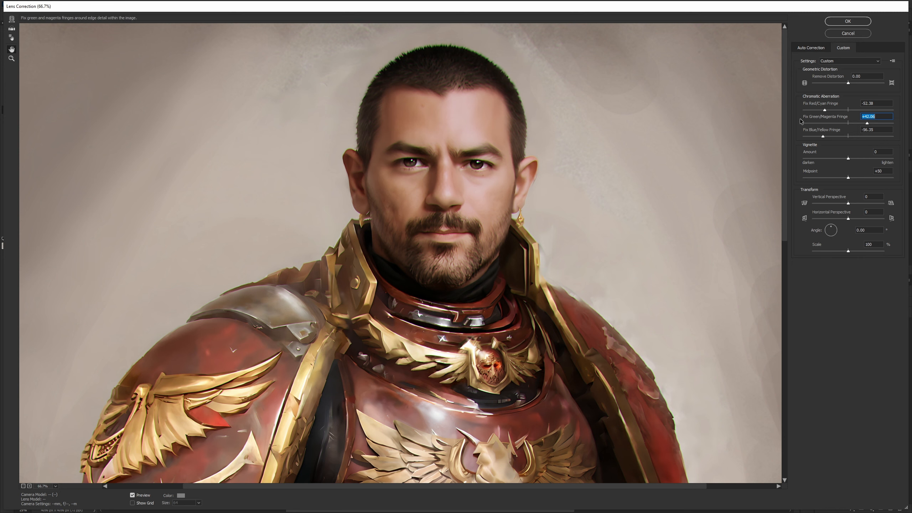
click(847, 22)
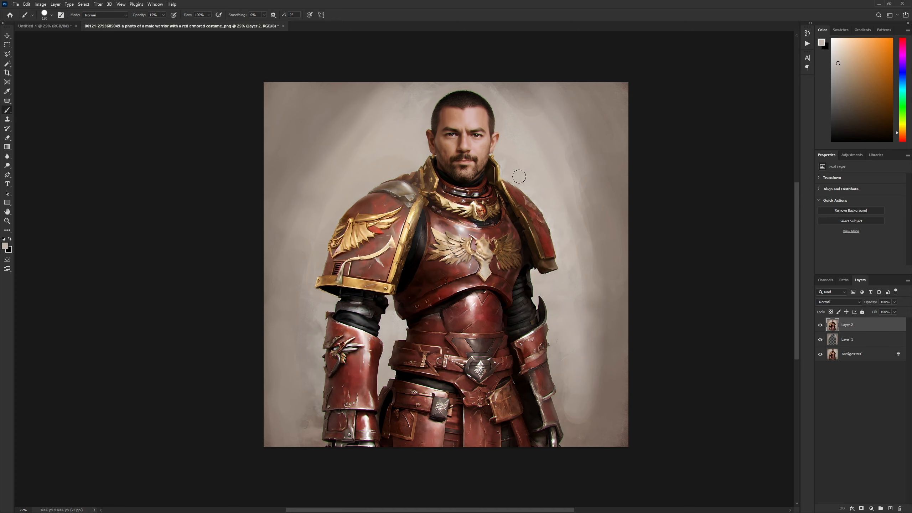
Step: Examine the effect of the lens correction on the face, chest plate and lower armor
key(ctrl+plus)
key(ctrl+plus)
drag(590, 161, 505, 288)
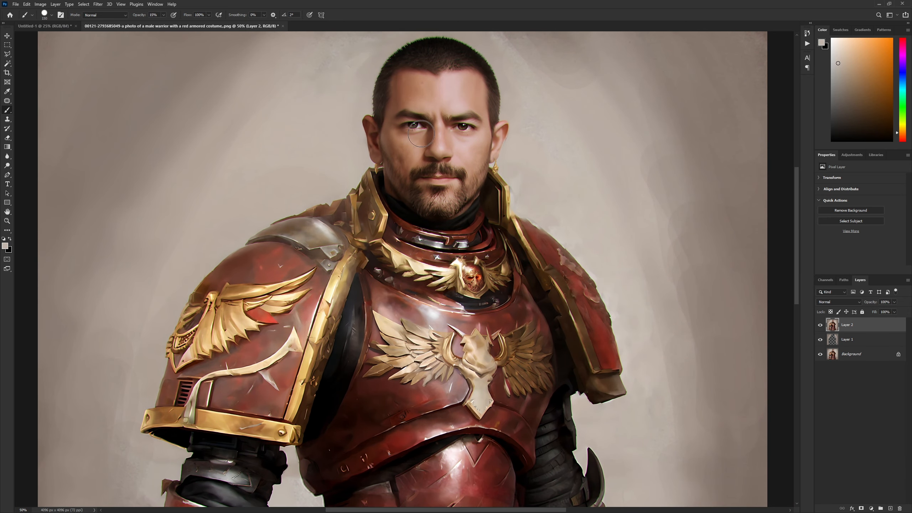
drag(488, 359, 485, 274)
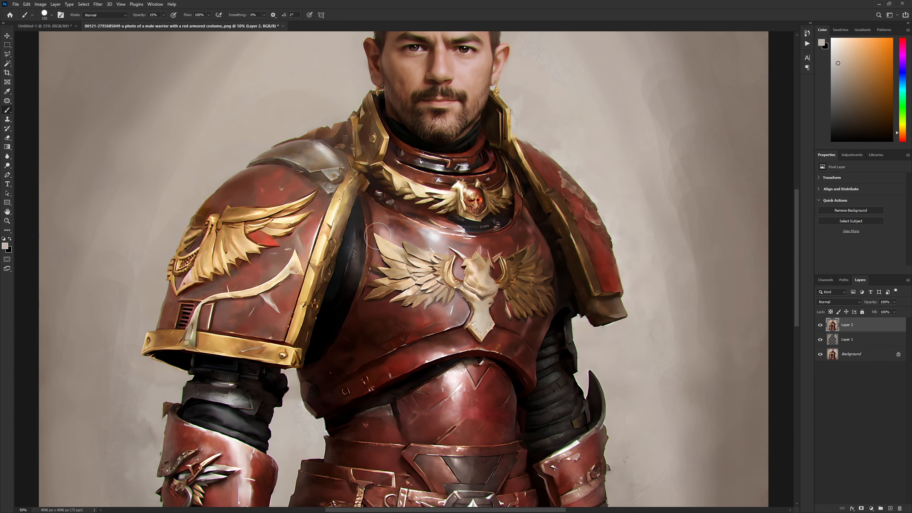
scroll(430, 224, down, 2)
key(ctrl+minus)
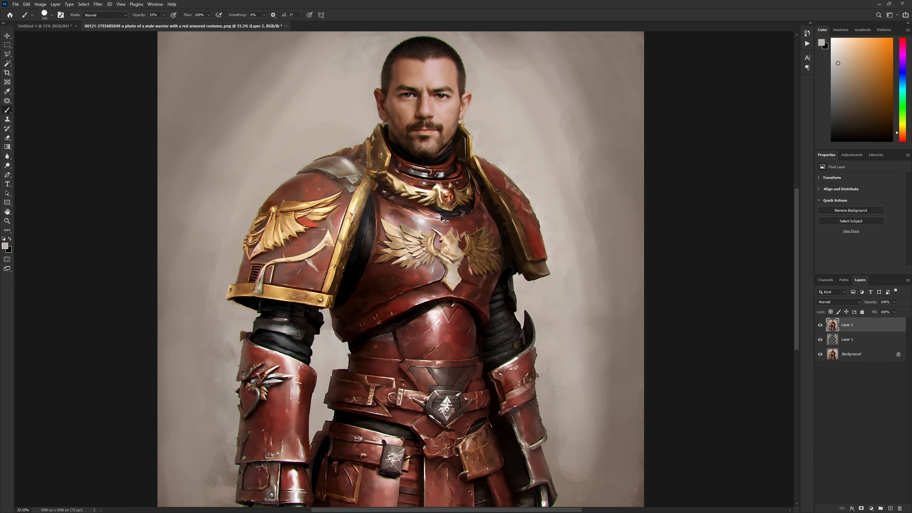
key(ctrl+minus)
Step: Create another new layer, stamp the visible image onto it and open the Add Noise filter
key(ctrl+shift+alt+n)
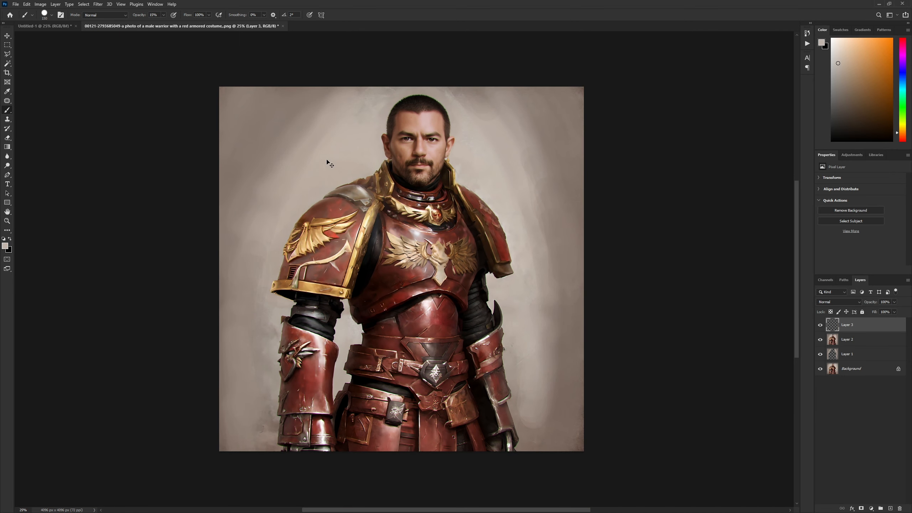
key(ctrl+shift+alt+e)
click(98, 4)
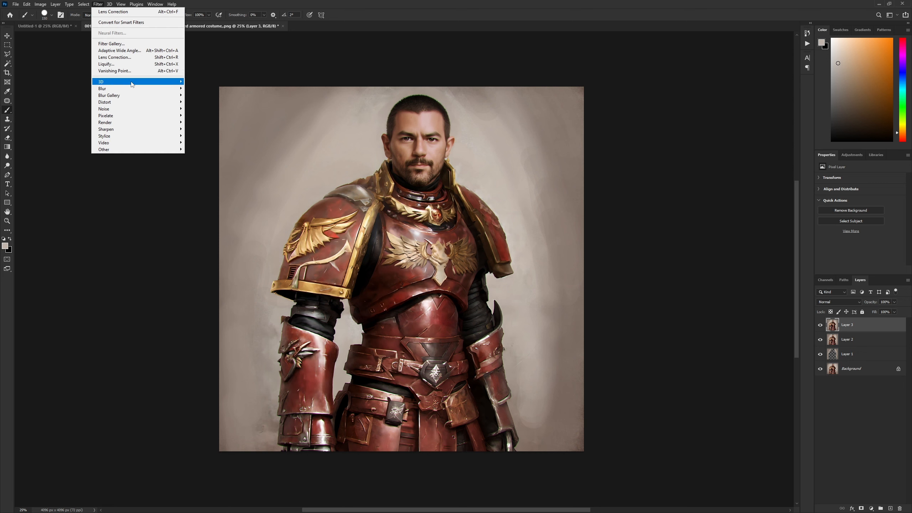
mouse_move(132, 85)
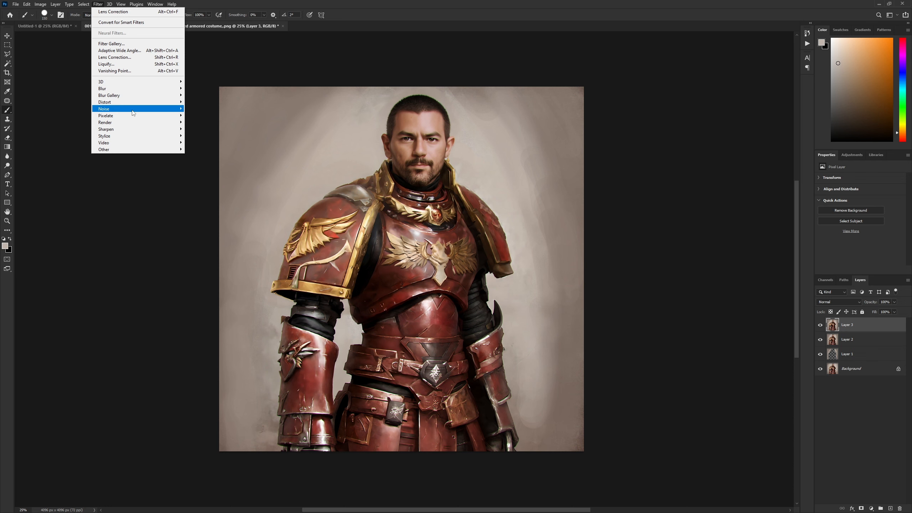
mouse_move(133, 113)
click(192, 109)
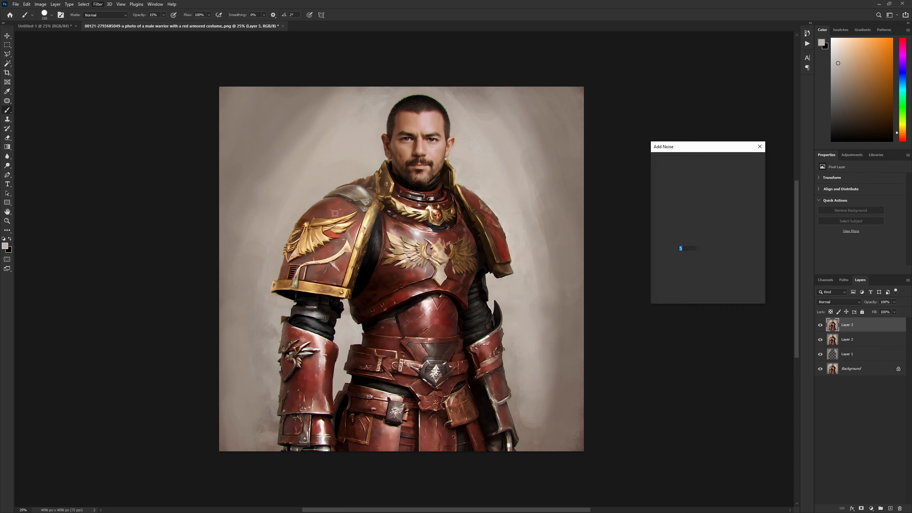
Step: Lower the noise amount to 0.1% and examine the shoulder armor's edges and the backdrop at close range
key(ctrl+plus)
key(ctrl+plus)
key(ctrl+plus)
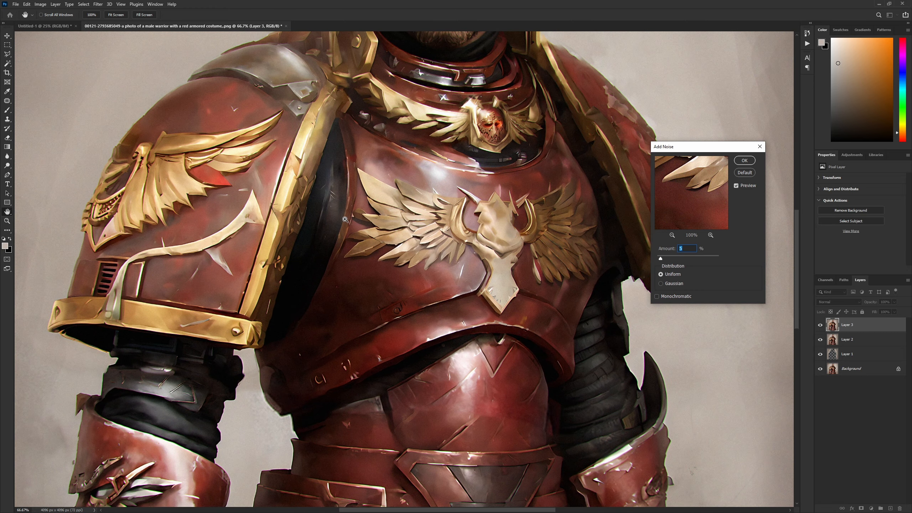
key(ctrl+plus)
drag(345, 219, 478, 389)
drag(489, 307, 574, 360)
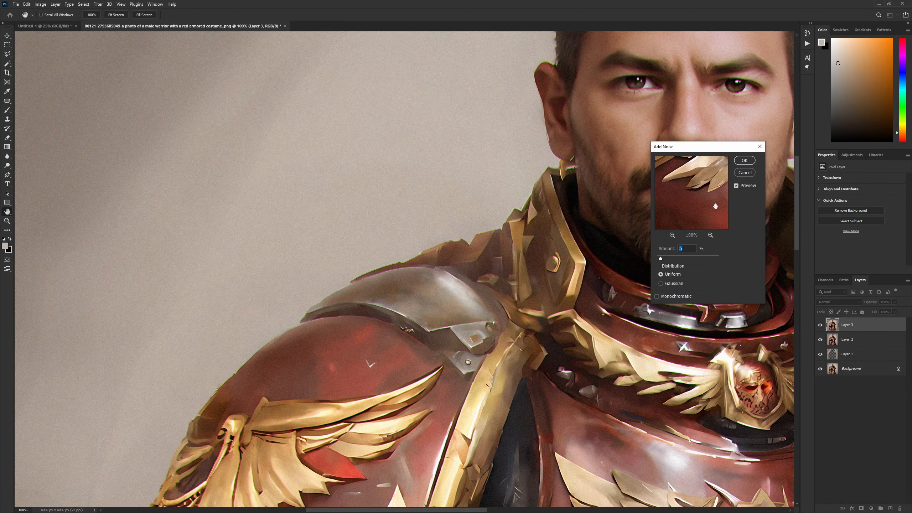
click(450, 306)
click(450, 188)
scroll(477, 341, down, 2)
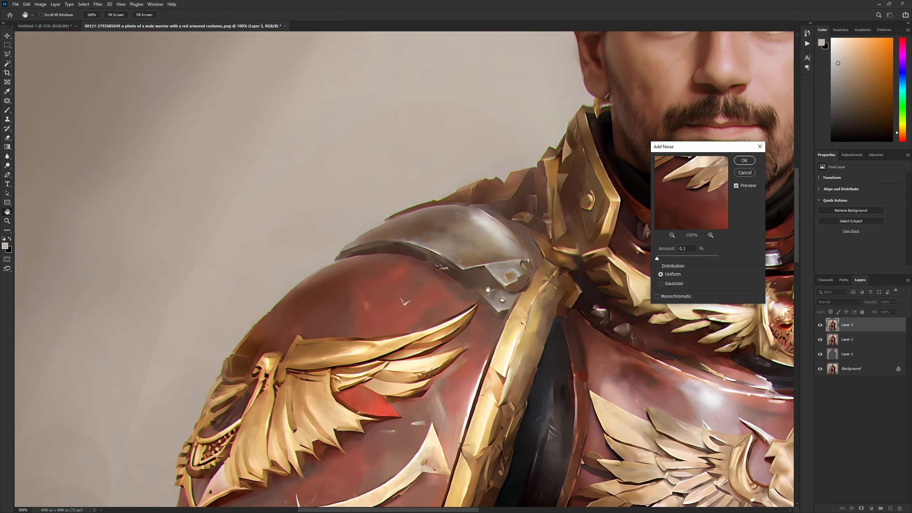
ctrl+click(488, 290)
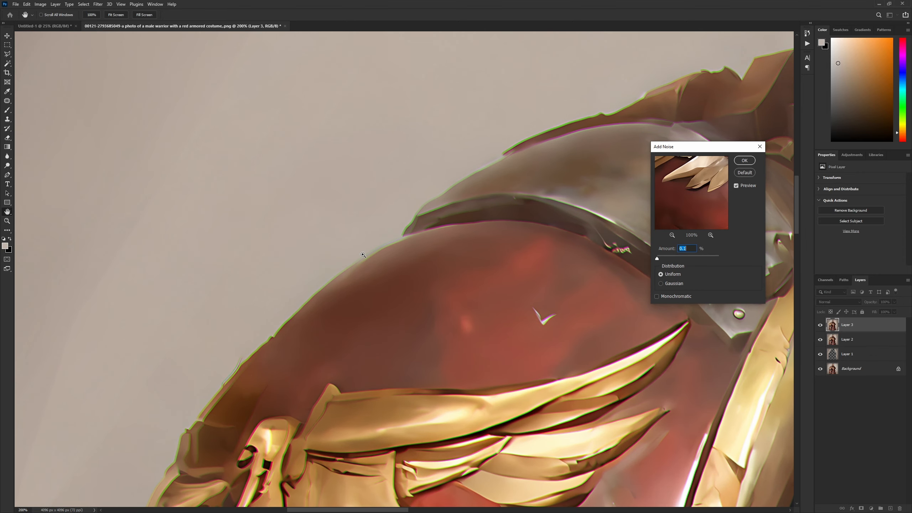
scroll(362, 254, down, 5)
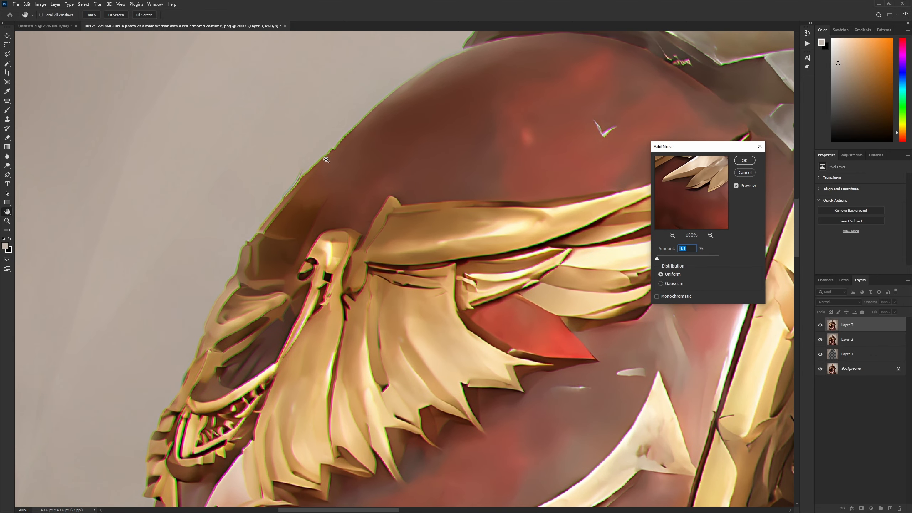
key(ctrl+minus)
scroll(325, 159, up, 3)
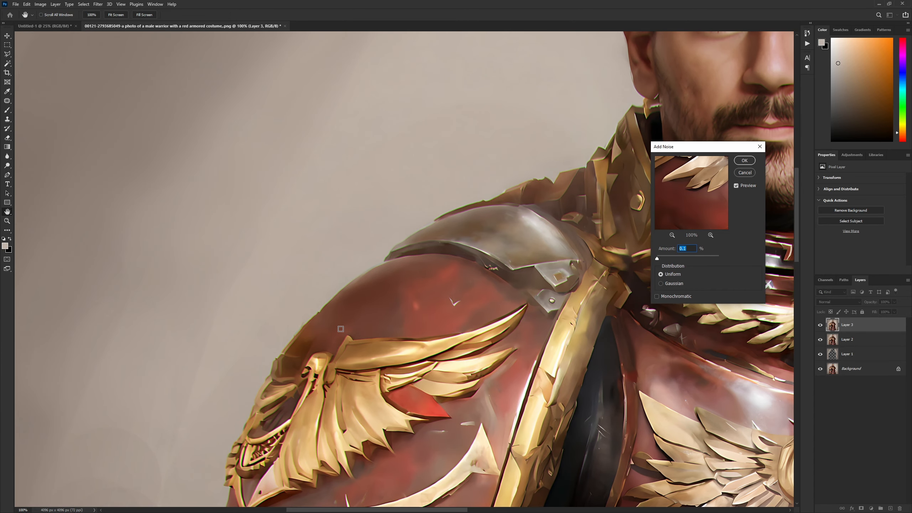
scroll(362, 323, up, 4)
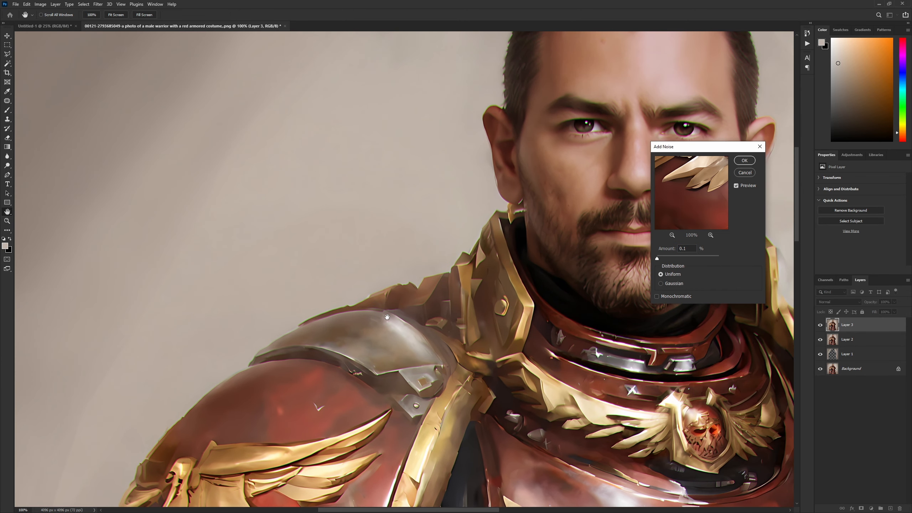
Step: Set the noise amount to 5% and examine the grain across the backdrop, face, shoulders and collar
click(721, 246)
text(5)
drag(455, 314, 397, 319)
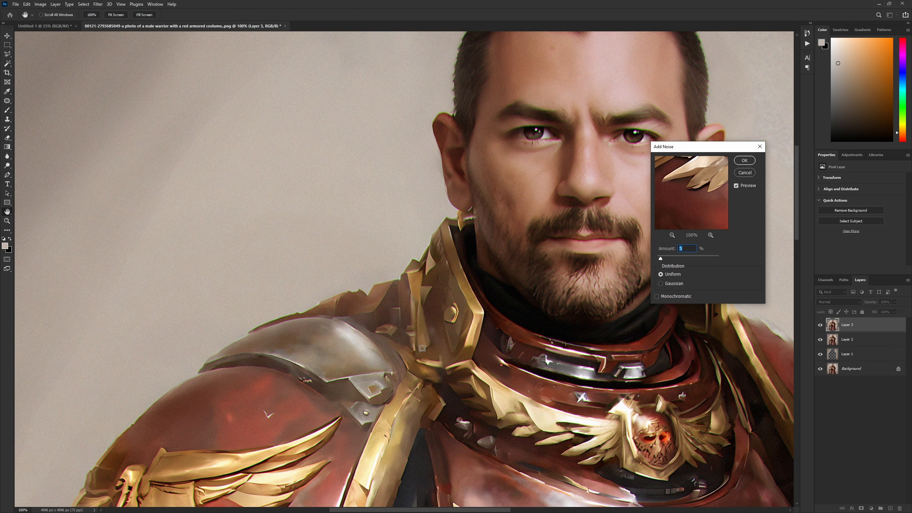
drag(291, 377, 396, 319)
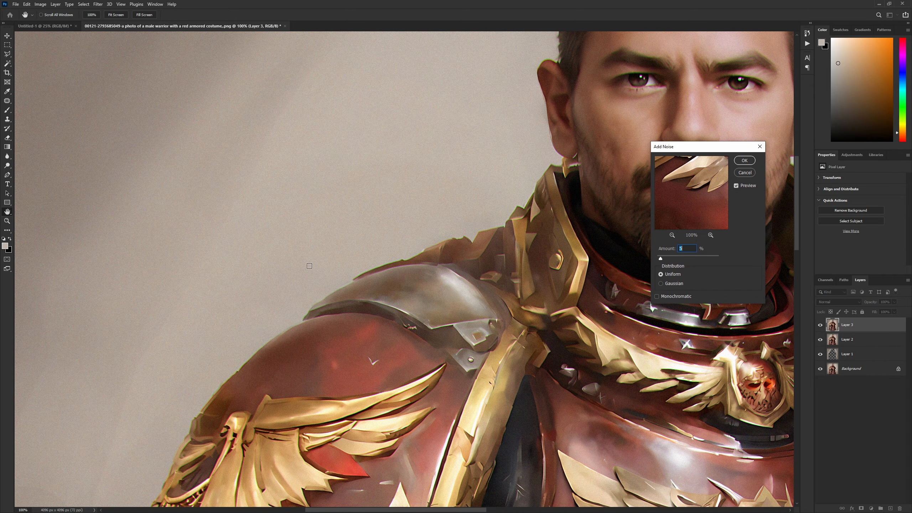
drag(345, 289, 398, 261)
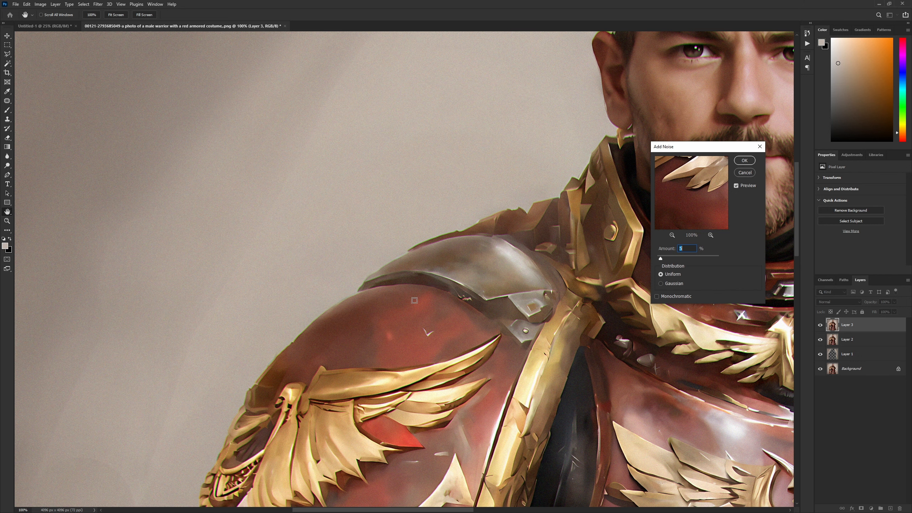
scroll(455, 223, right, 10)
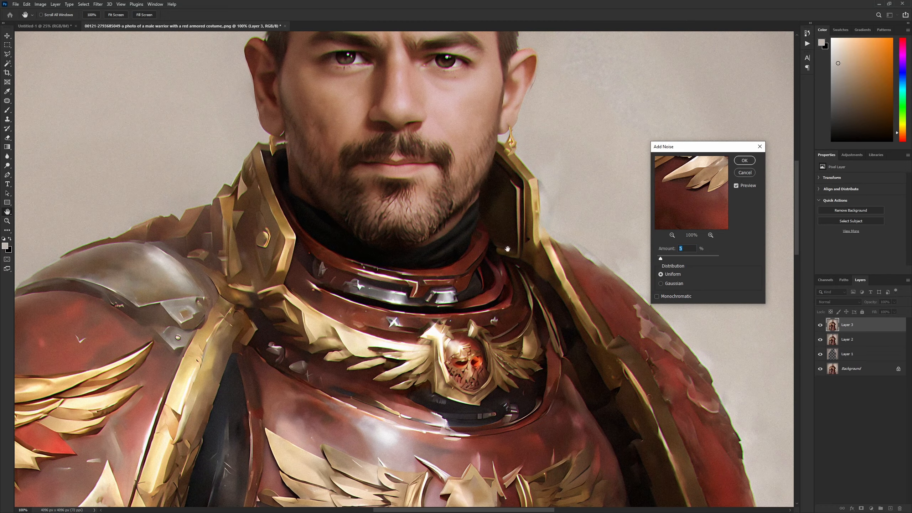
drag(523, 270, 419, 236)
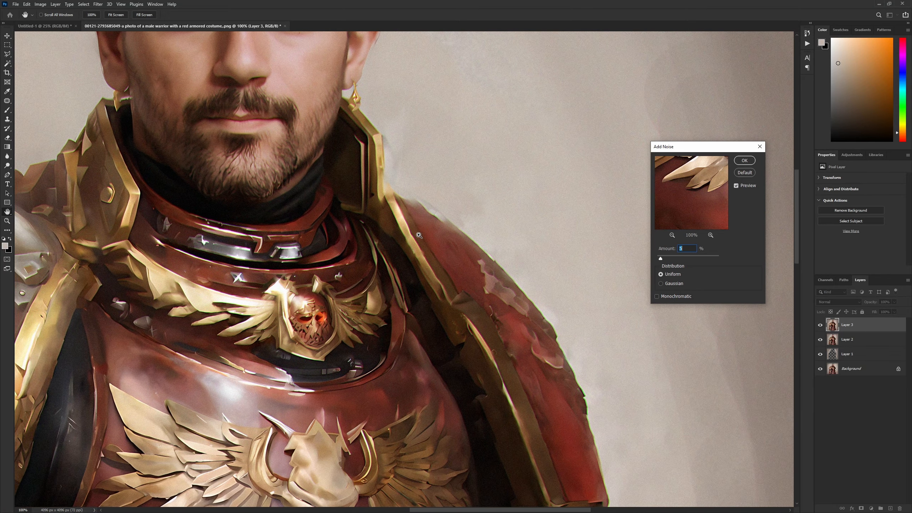
scroll(419, 235, down, 1)
scroll(419, 235, down, 2)
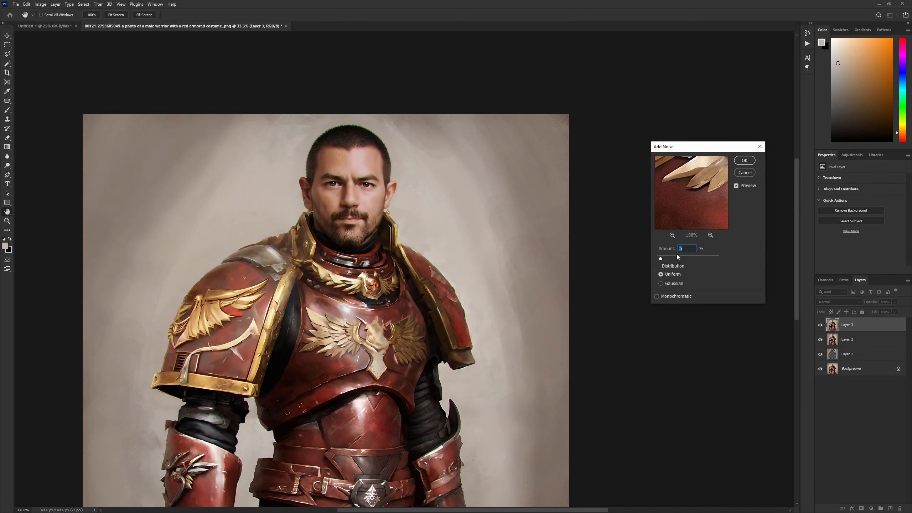
Step: Set the noise amount to 10%, check the grain on the warrior and apply the filter to the merged layer
click(676, 257)
key(BackSpace)
scroll(408, 329, up, 2)
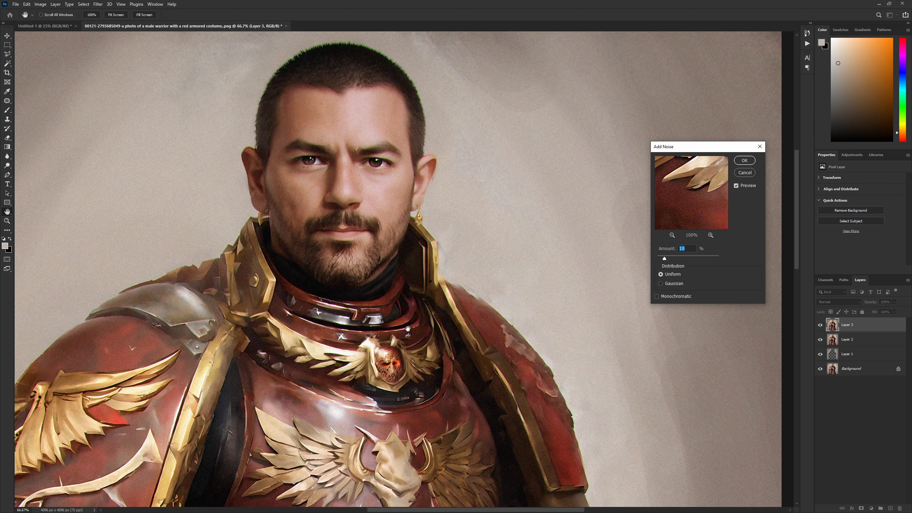
scroll(407, 329, down, 3)
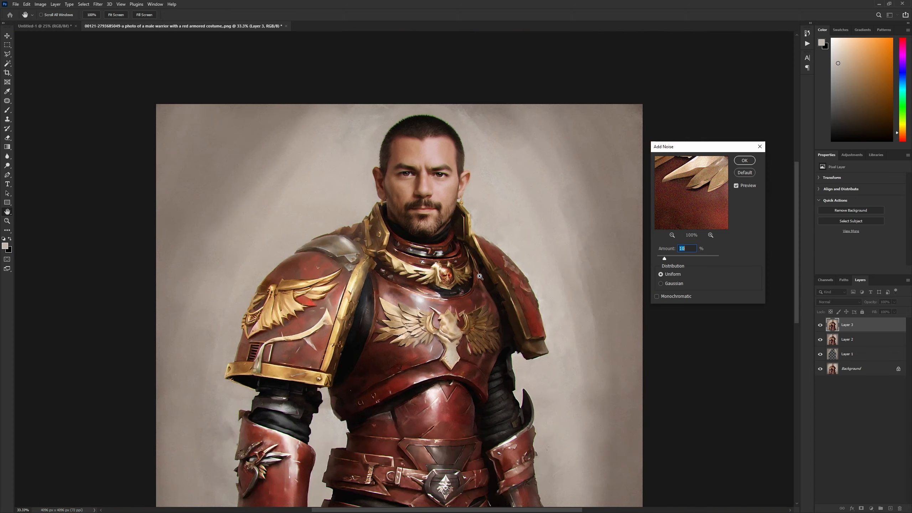
drag(480, 276, 470, 185)
click(746, 164)
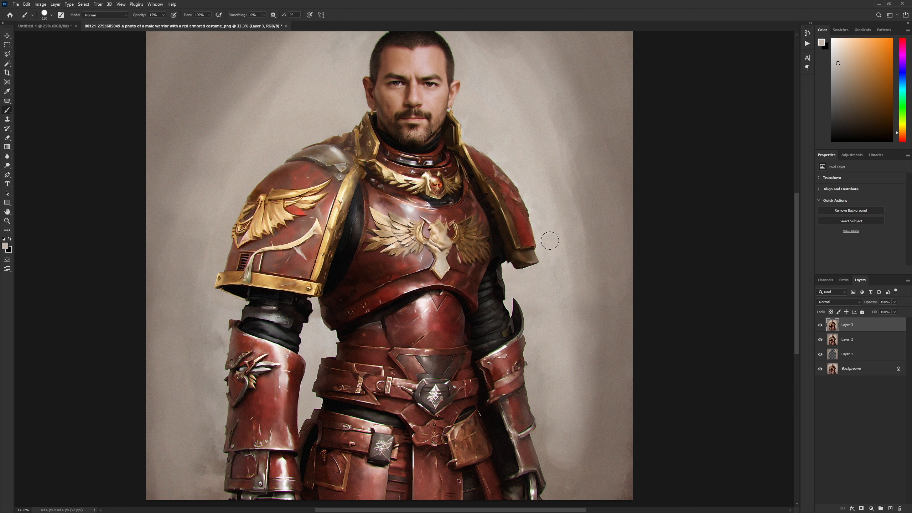
Step: Resize the image to 2048 × 2048 pixels and check the warrior at the reduced resolution
key(a)
key(d)
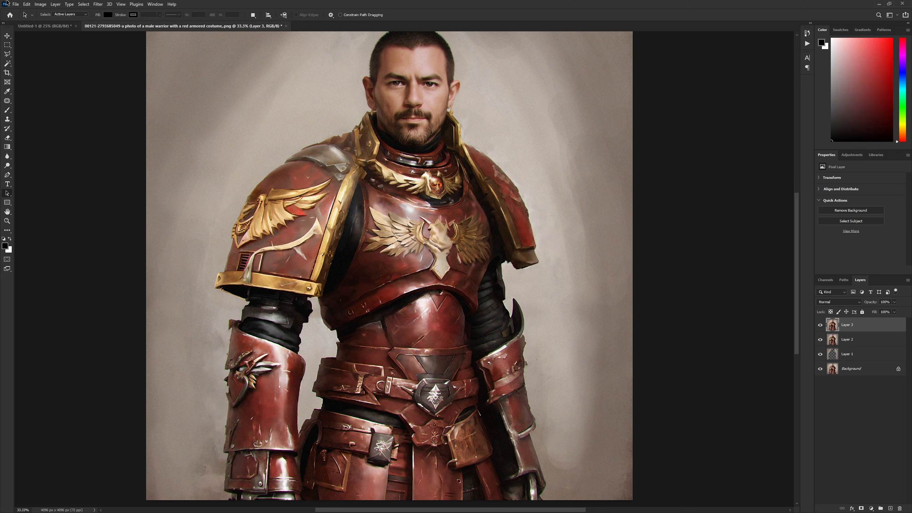
click(44, 5)
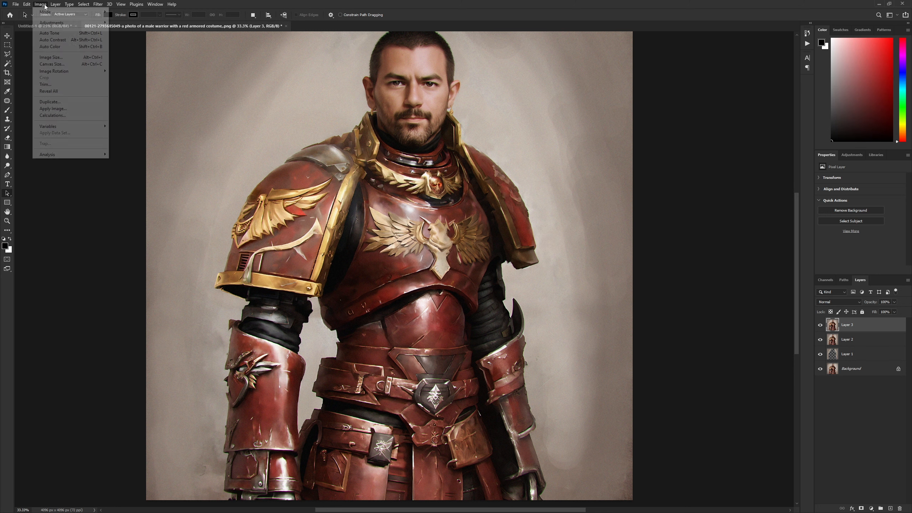
click(65, 60)
text(20)
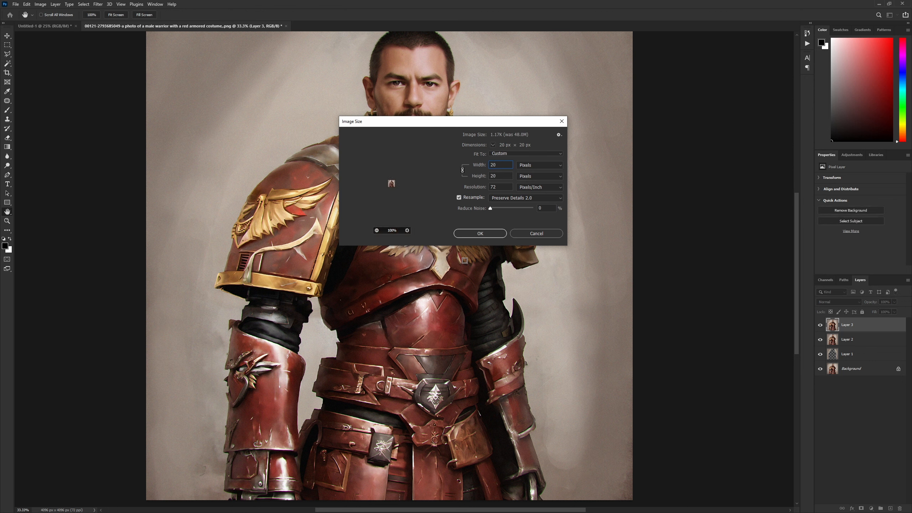
text(48)
key(Return)
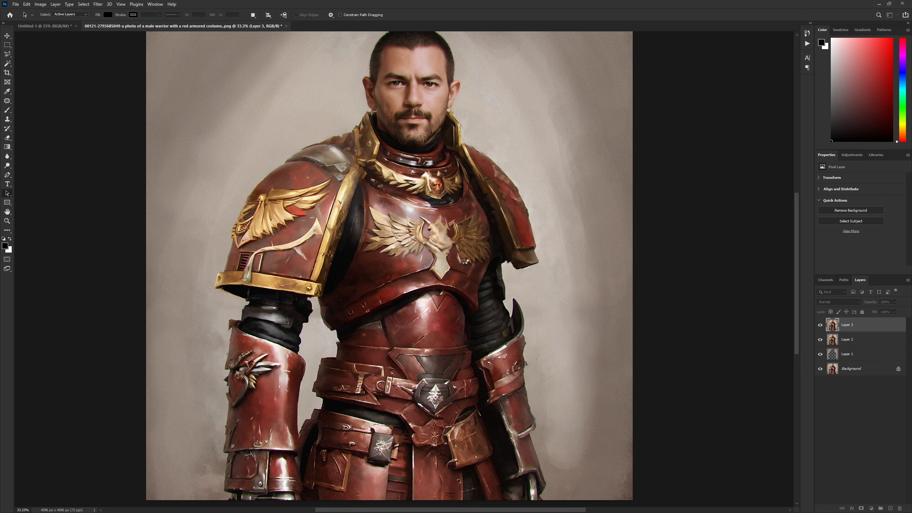
key(ctrl+plus)
key(ctrl+plus)
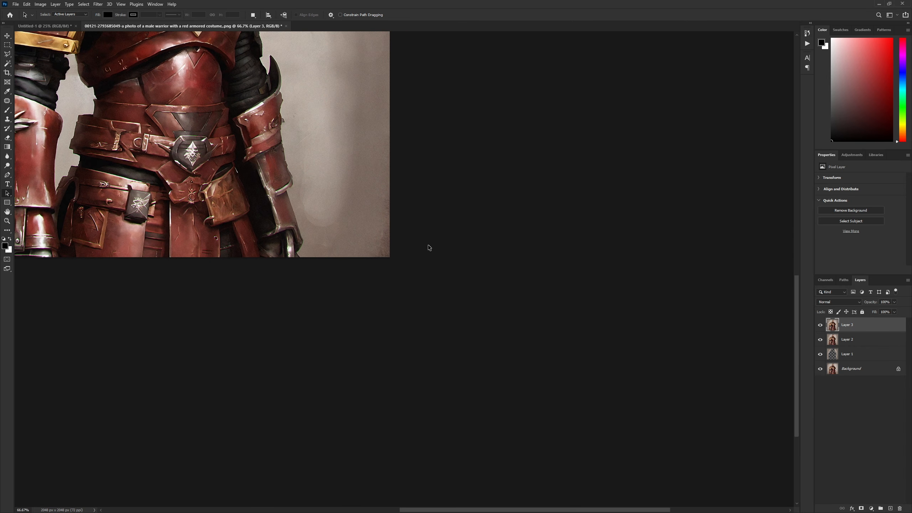
drag(190, 46, 461, 297)
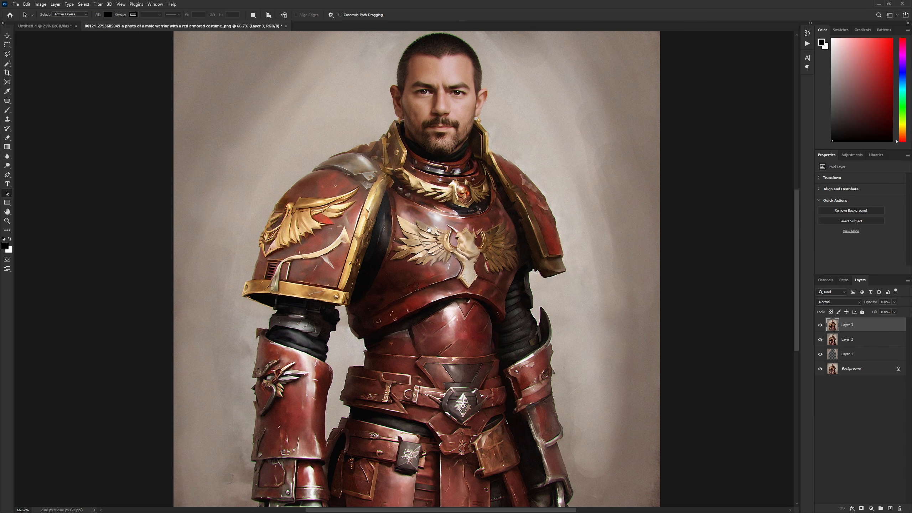